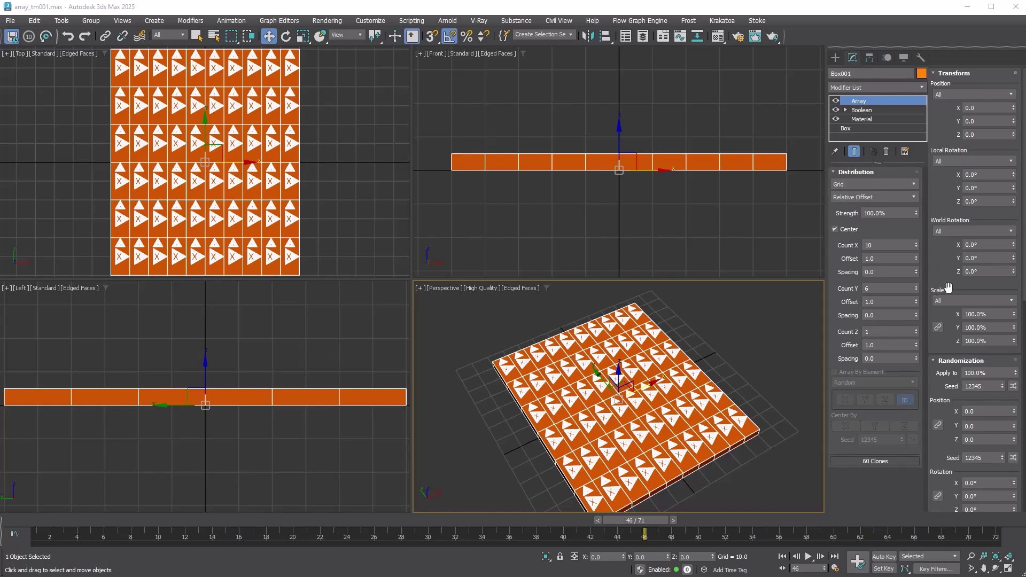
- Experiment with Array position shifts and local/world X and Y rotations, resetting world X to zero
{"action": "left_click", "coordinate": [952, 99]}
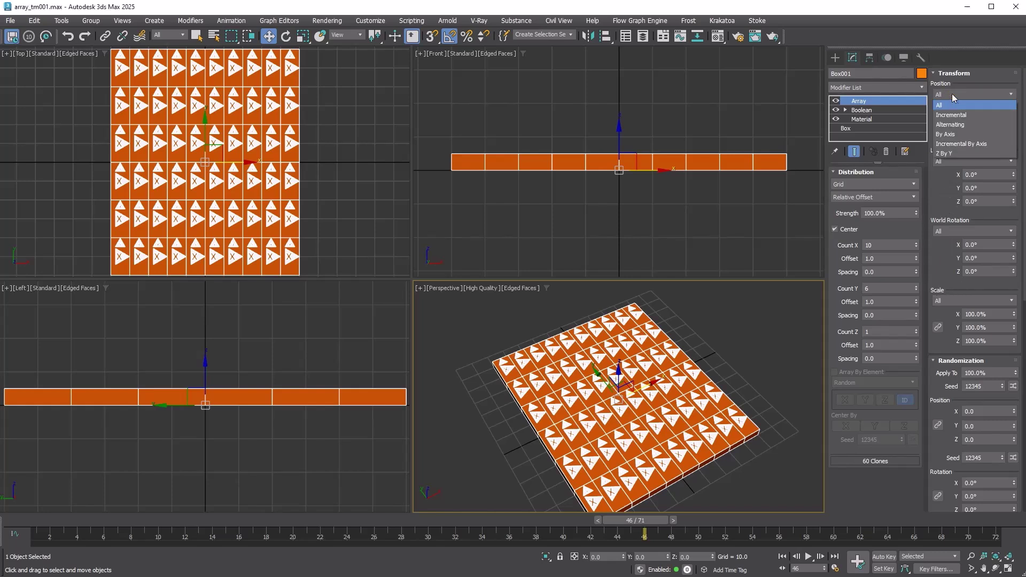
{"action": "left_click", "coordinate": [974, 108]}
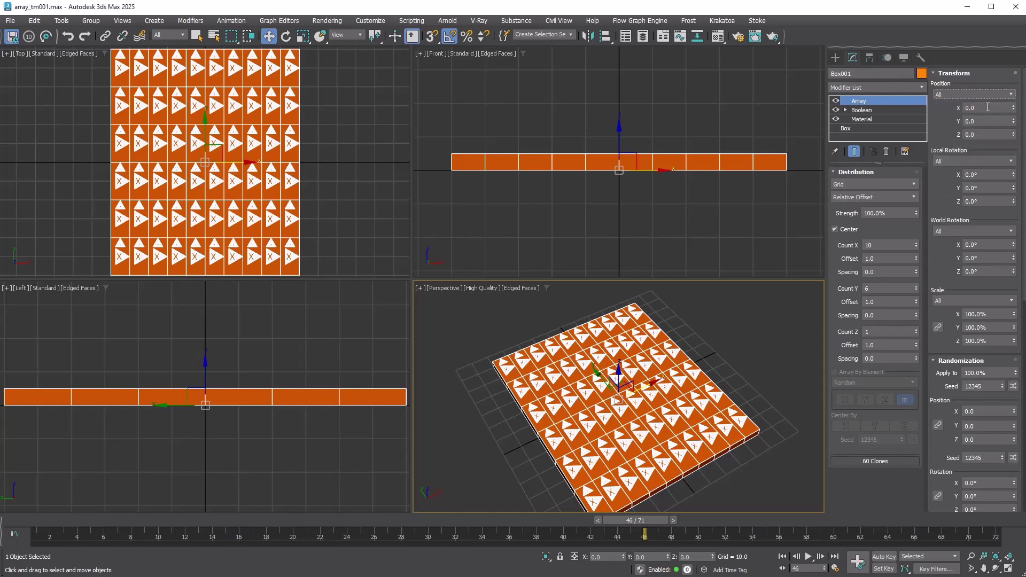
{"action": "left_click_drag", "start_coordinate": [1014, 108], "coordinate": [1012, 130]}
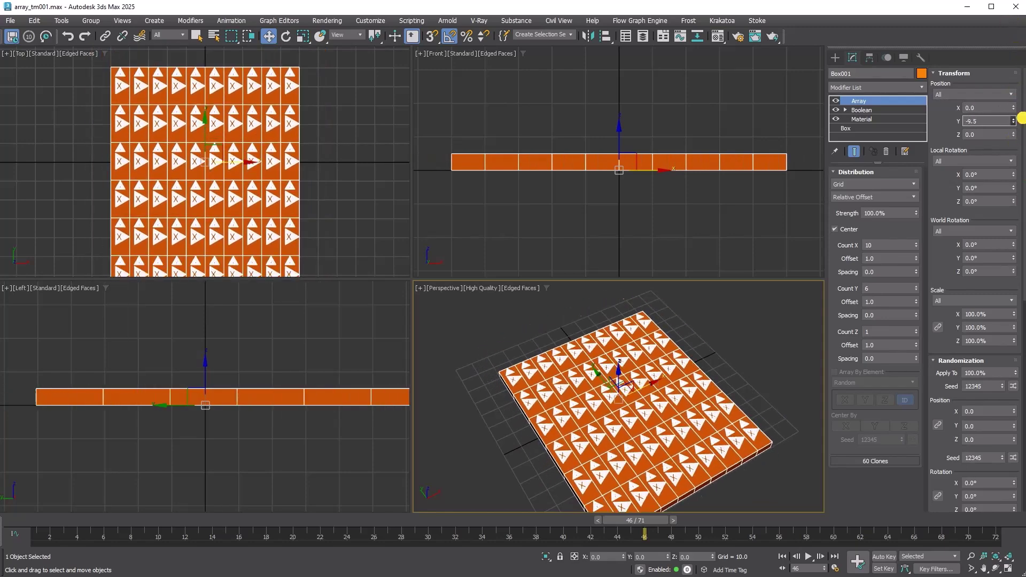
{"action": "mouse_move", "coordinate": [1013, 174]}
{"action": "left_mouse_down"}
{"action": "mouse_move", "coordinate": [1013, 153]}
{"action": "mouse_move", "coordinate": [1014, 189]}
{"action": "left_mouse_up"}
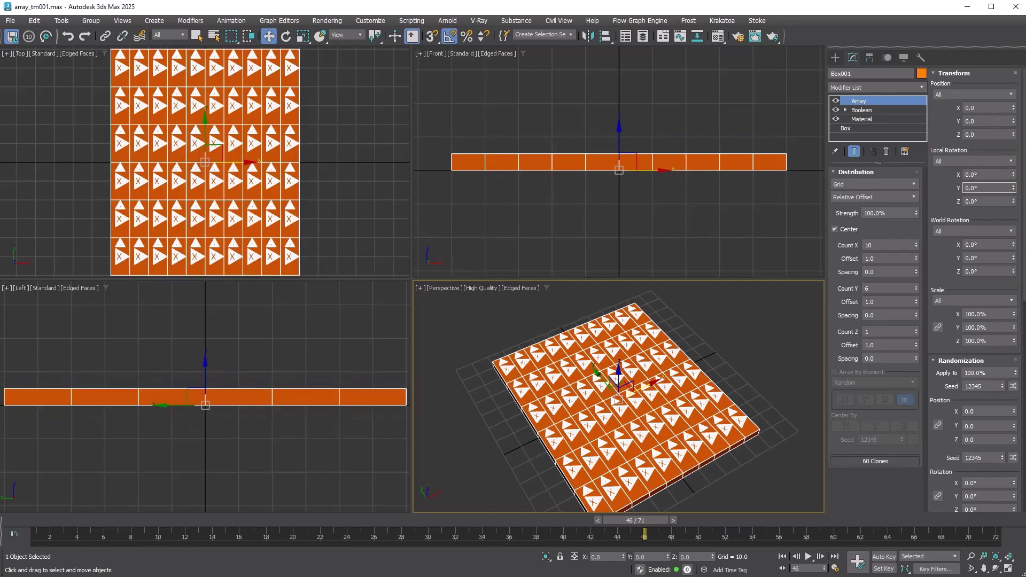
{"action": "left_click_drag", "start_coordinate": [1013, 244], "coordinate": [997, 161]}
{"action": "right_click", "coordinate": [1013, 244]}
{"action": "mouse_move", "coordinate": [1014, 258]}
{"action": "left_mouse_down"}
{"action": "mouse_move", "coordinate": [1014, 299]}
{"action": "mouse_move", "coordinate": [1014, 258]}
{"action": "left_mouse_up"}
- Link the scale axes and shrink the clones into small tiles, then undo back to 100%
{"action": "left_click_drag", "start_coordinate": [1014, 314], "coordinate": [1022, 265]}
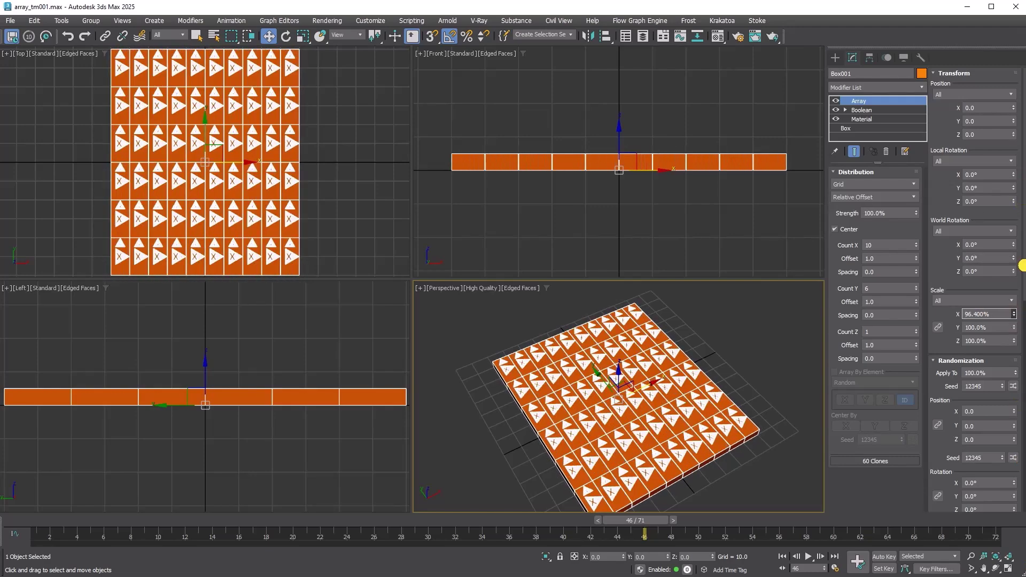
{"action": "left_click", "coordinate": [937, 328]}
{"action": "left_click_drag", "start_coordinate": [1016, 317], "coordinate": [1015, 460]}
{"action": "key", "text": "ctrl+z"}
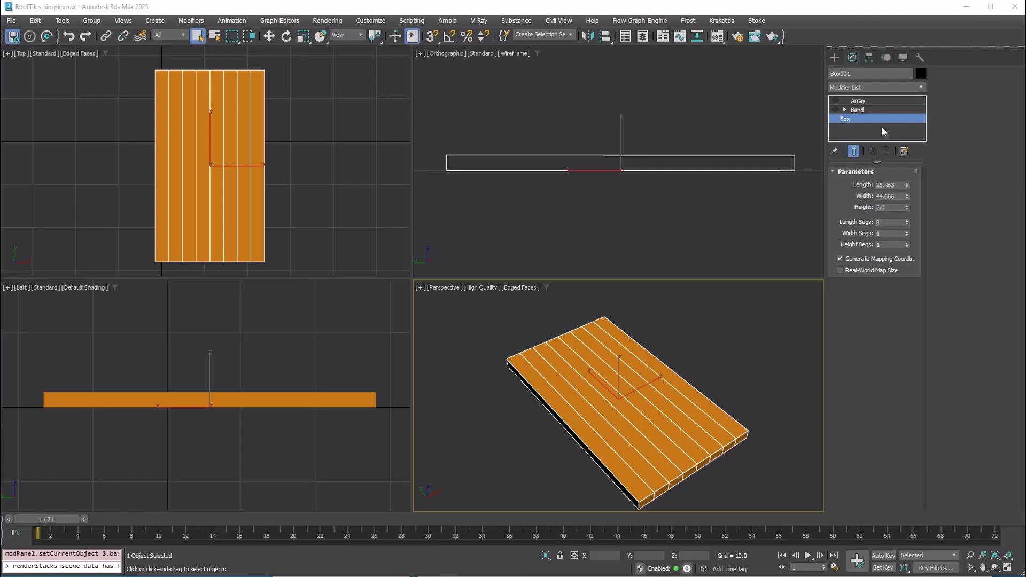
- Turn on the Bend and Array modifiers and frame the whole tile array
{"action": "left_click", "coordinate": [857, 110]}
{"action": "left_click", "coordinate": [836, 110]}
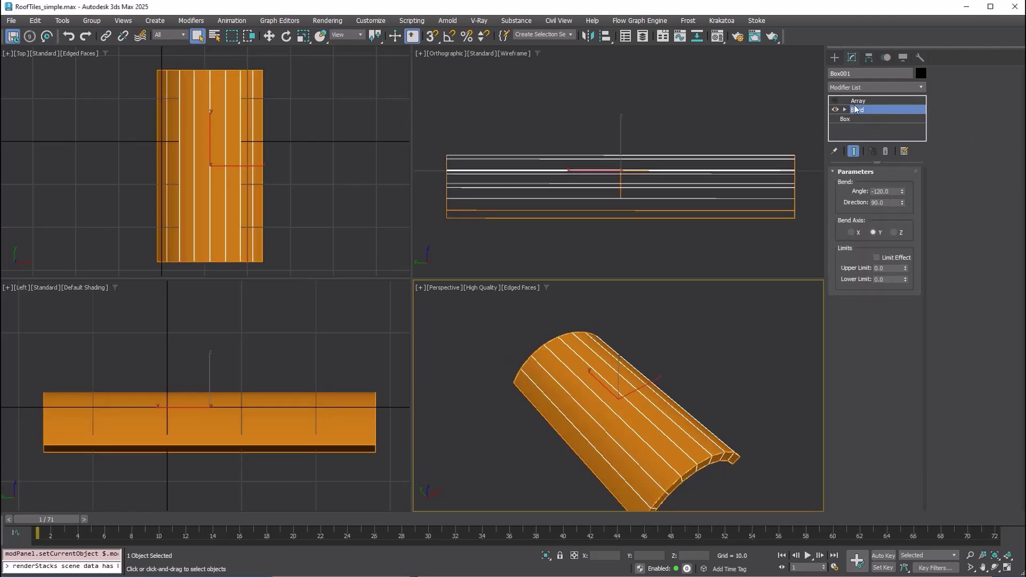
{"action": "left_click", "coordinate": [857, 100]}
{"action": "left_click", "coordinate": [836, 101]}
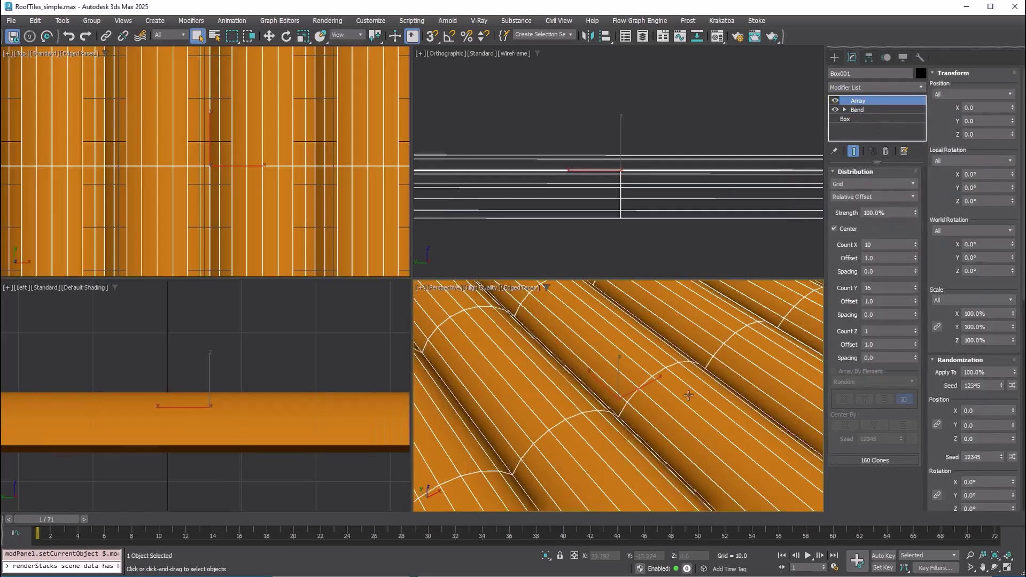
{"action": "left_click", "coordinate": [1014, 565]}
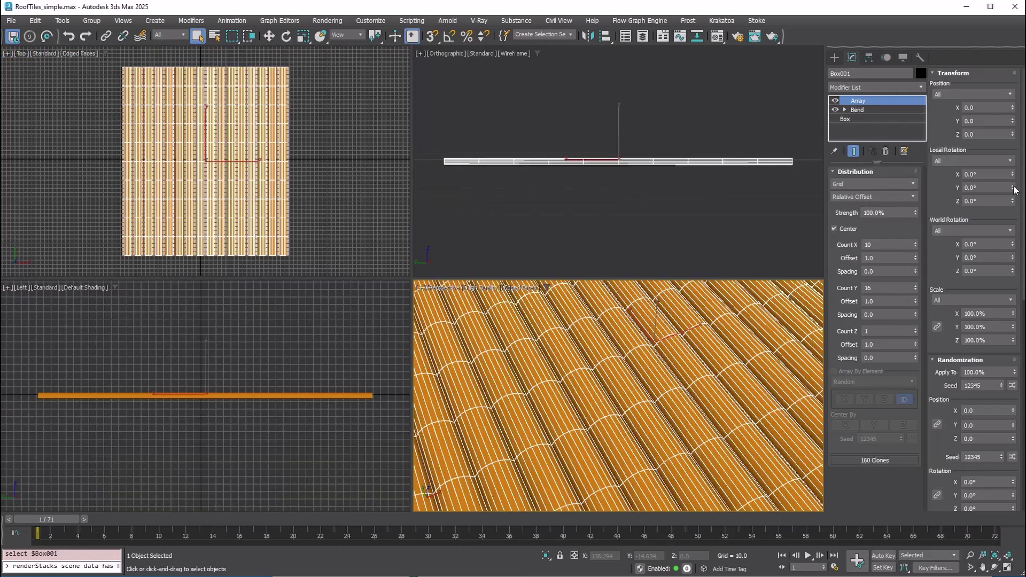
- Tilt each tile around local Y and pull the tiles together to Offset X 0.72
{"action": "left_click_drag", "start_coordinate": [1012, 187], "coordinate": [876, 565]}
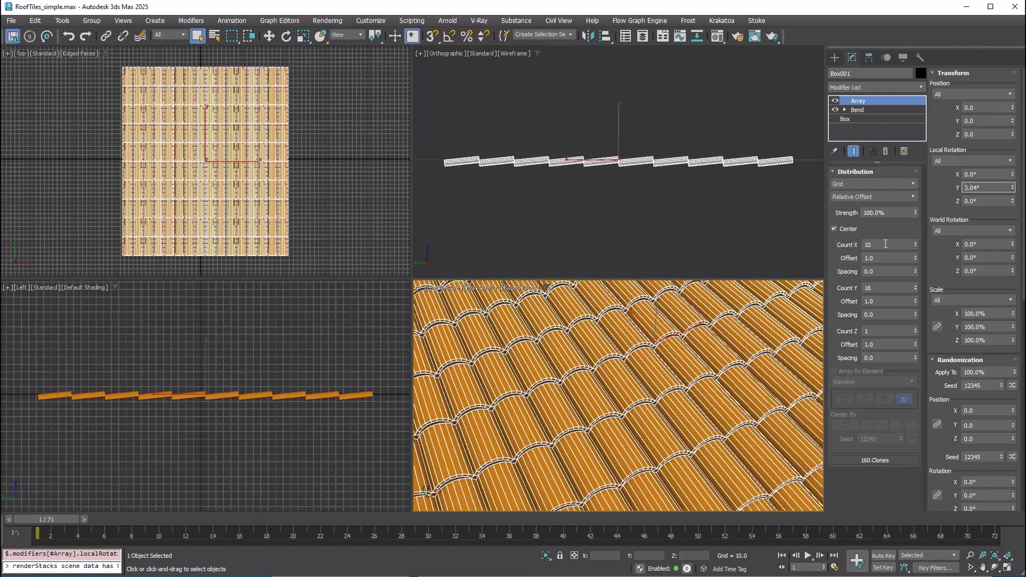
{"action": "left_click_drag", "start_coordinate": [917, 261], "coordinate": [919, 290]}
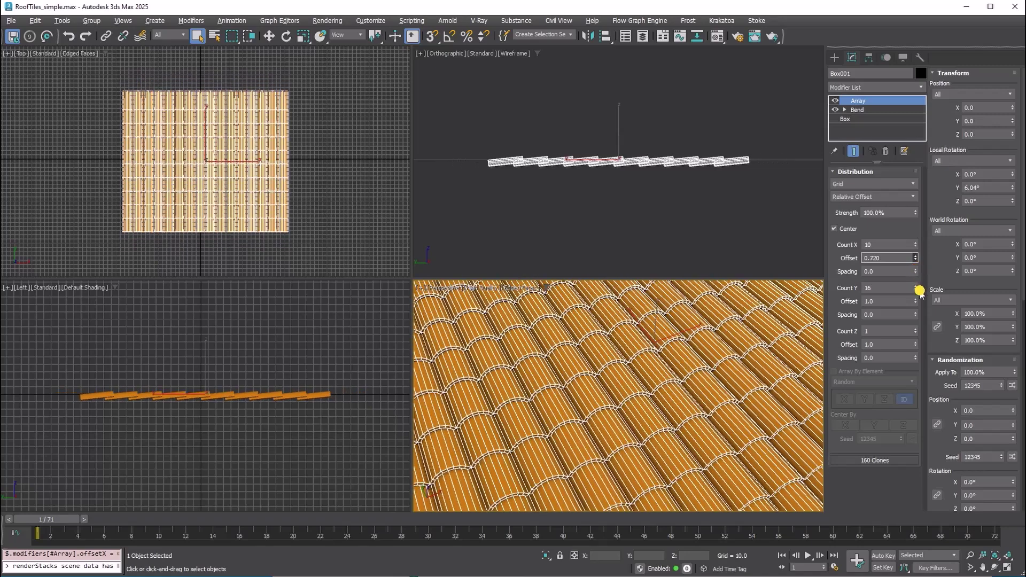
{"action": "left_click", "coordinate": [685, 265]}
{"action": "scroll", "coordinate": [665, 368], "scroll_direction": "up", "scroll_amount": 5}
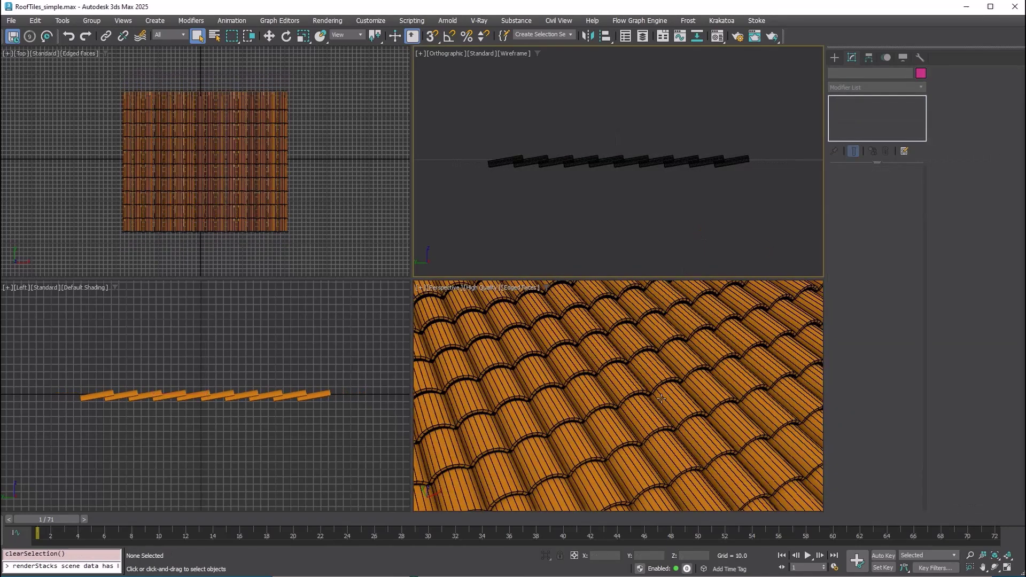
{"action": "scroll", "coordinate": [665, 367], "scroll_direction": "up", "scroll_amount": 2}
- Reduce the tiles' local Y tilt to 5.84° and raise their Z position offset
{"action": "left_click", "coordinate": [641, 382]}
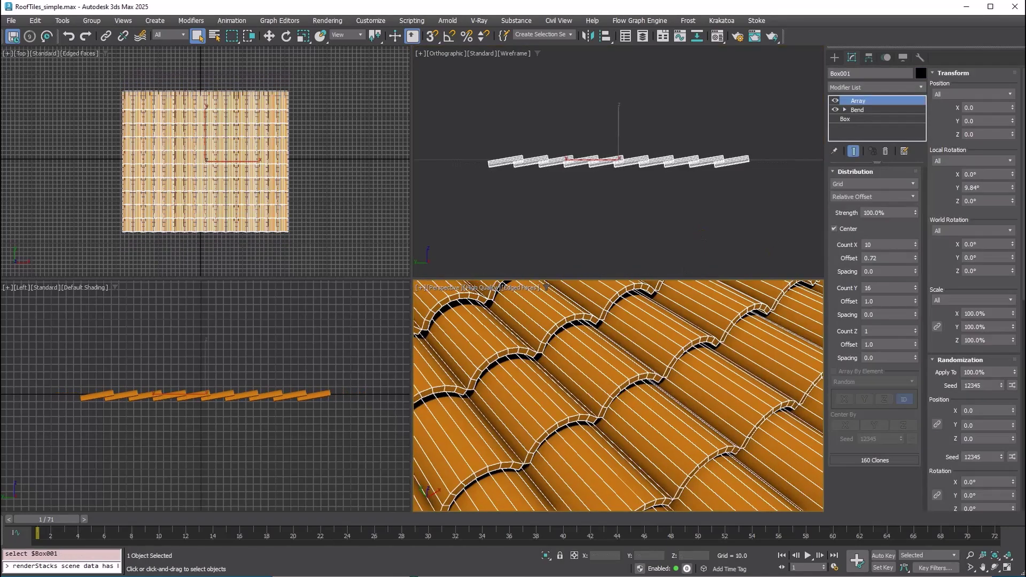
{"action": "left_click_drag", "start_coordinate": [1011, 174], "coordinate": [1014, 218]}
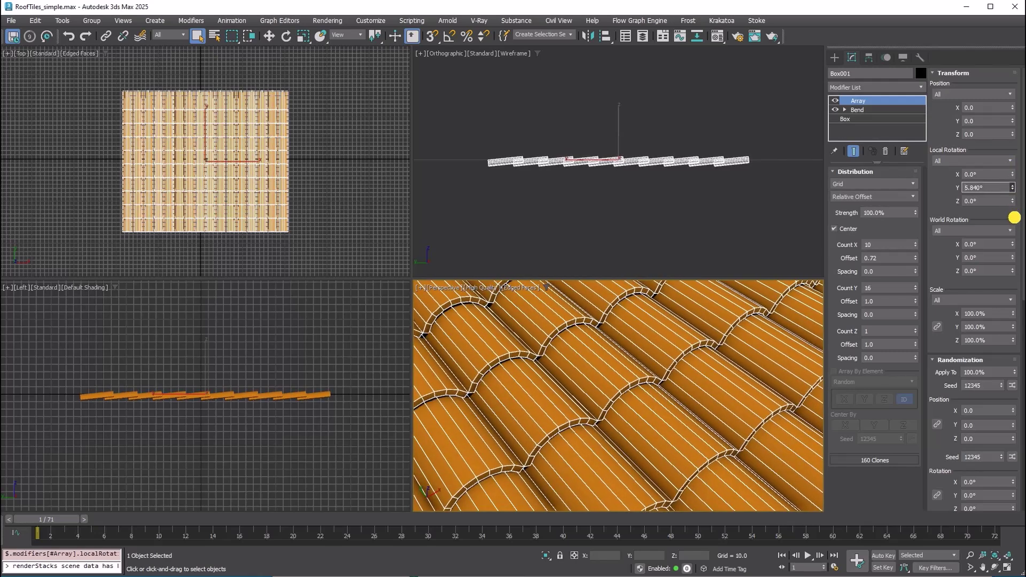
{"action": "left_click", "coordinate": [669, 247]}
{"action": "left_click", "coordinate": [703, 377]}
{"action": "scroll", "coordinate": [668, 160], "scroll_direction": "up", "scroll_amount": 5}
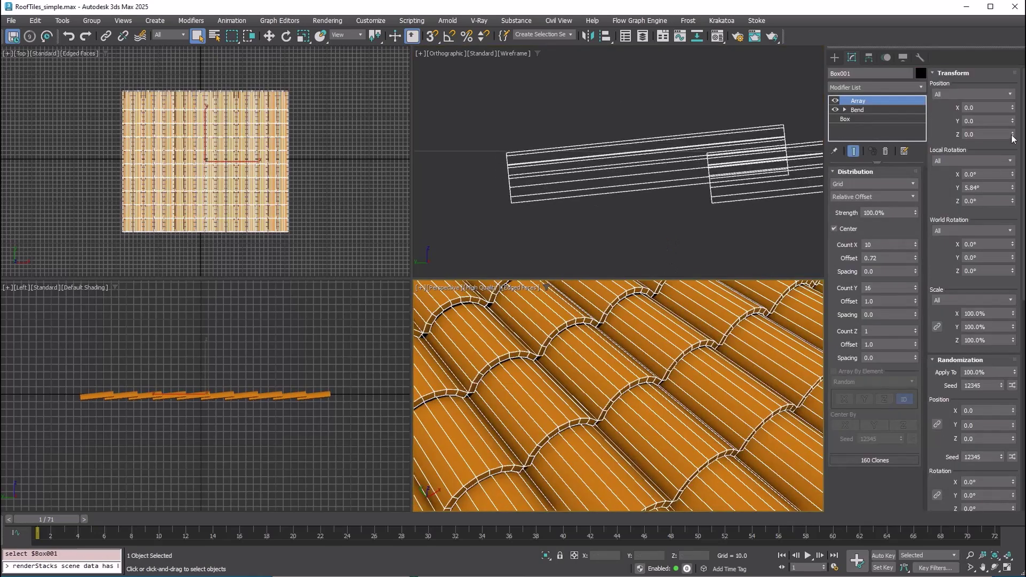
{"action": "left_click_drag", "start_coordinate": [1012, 137], "coordinate": [1007, 76]}
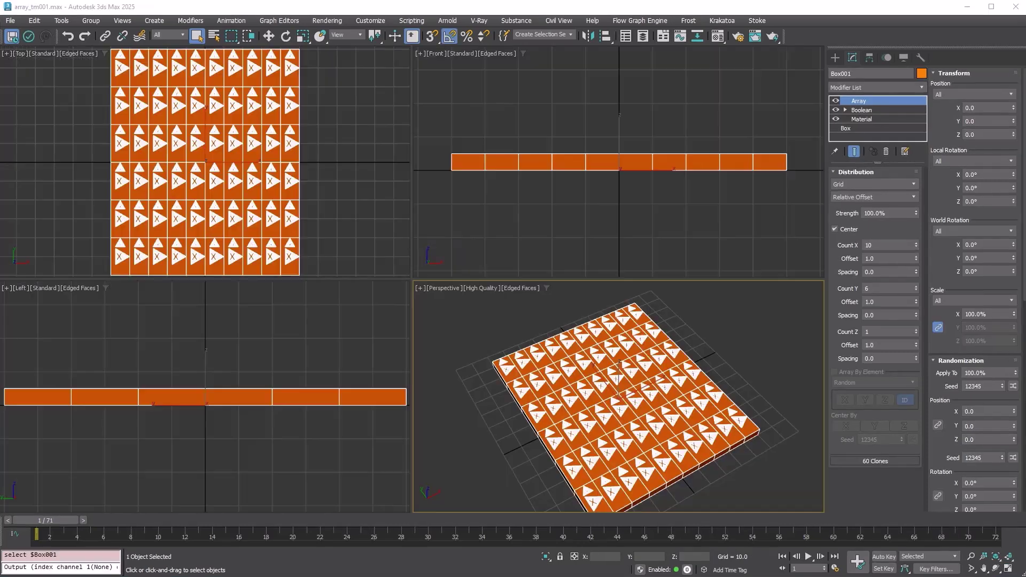
- Browse the Position, Local Rotation, World Rotation and Scale mode lists, keeping each on All
{"action": "left_click", "coordinate": [964, 95]}
{"action": "left_click", "coordinate": [964, 98]}
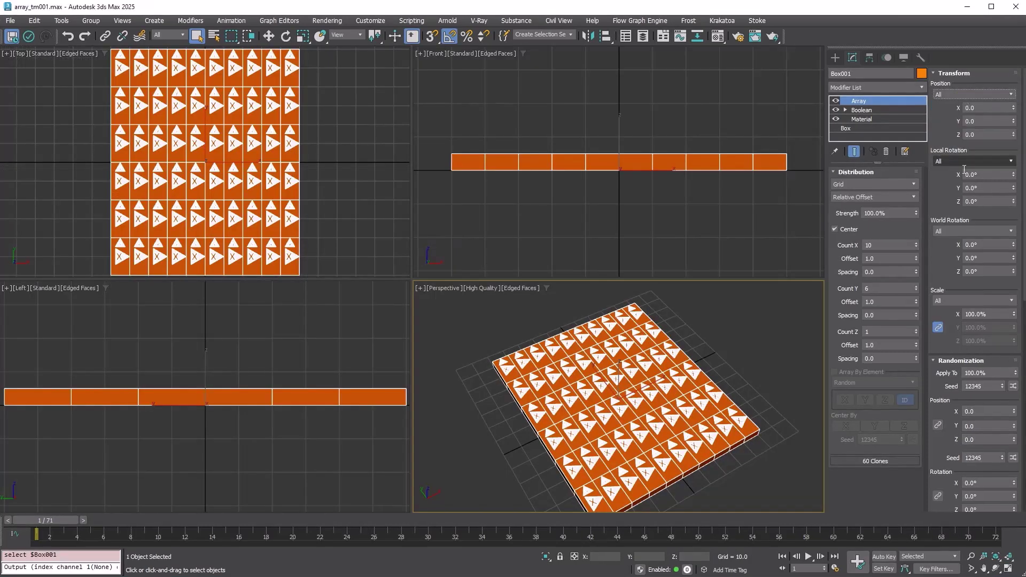
{"action": "left_click", "coordinate": [965, 162]}
{"action": "left_click", "coordinate": [967, 172]}
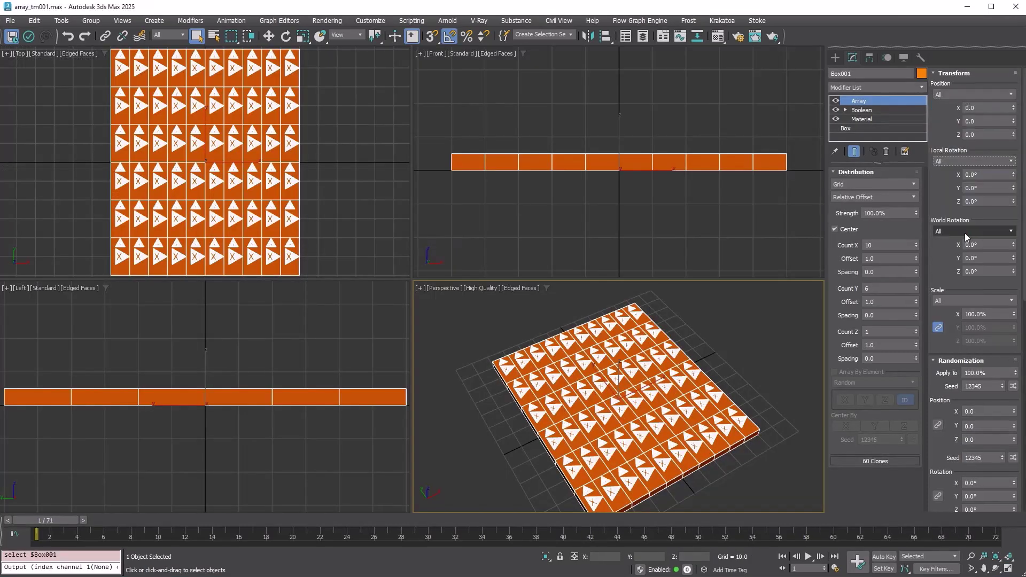
{"action": "left_click", "coordinate": [965, 231]}
{"action": "left_click", "coordinate": [962, 242]}
{"action": "left_click", "coordinate": [969, 302]}
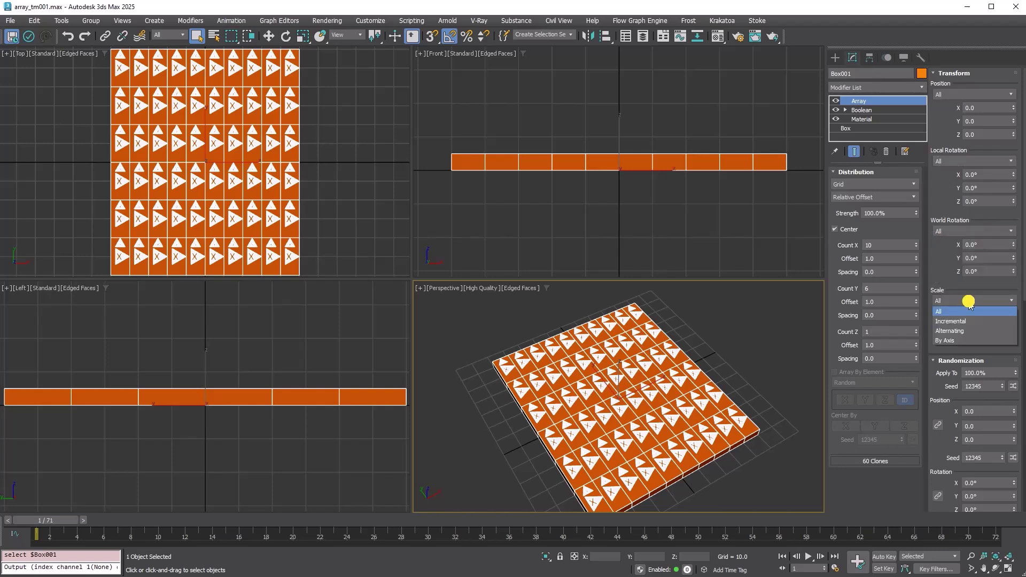
{"action": "left_click", "coordinate": [969, 302]}
- Switch distribution from Grid to Radial and set Local Rotation mode to Incremental
{"action": "left_click", "coordinate": [874, 184]}
{"action": "left_click", "coordinate": [861, 203]}
{"action": "left_click", "coordinate": [963, 175]}
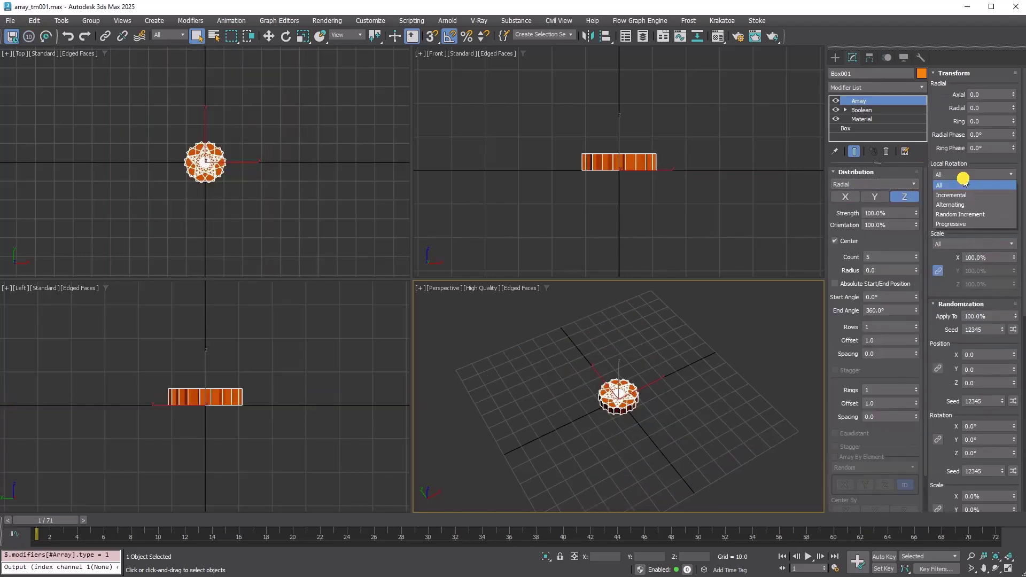
{"action": "left_click", "coordinate": [963, 184]}
{"action": "left_click", "coordinate": [975, 244]}
{"action": "left_click", "coordinate": [975, 244]}
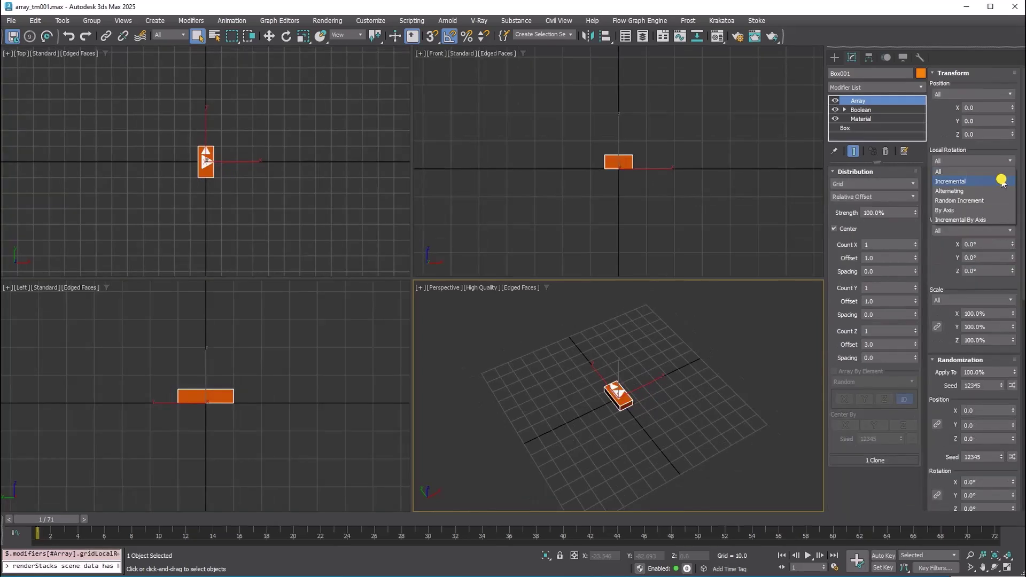
{"action": "left_click", "coordinate": [1001, 182]}
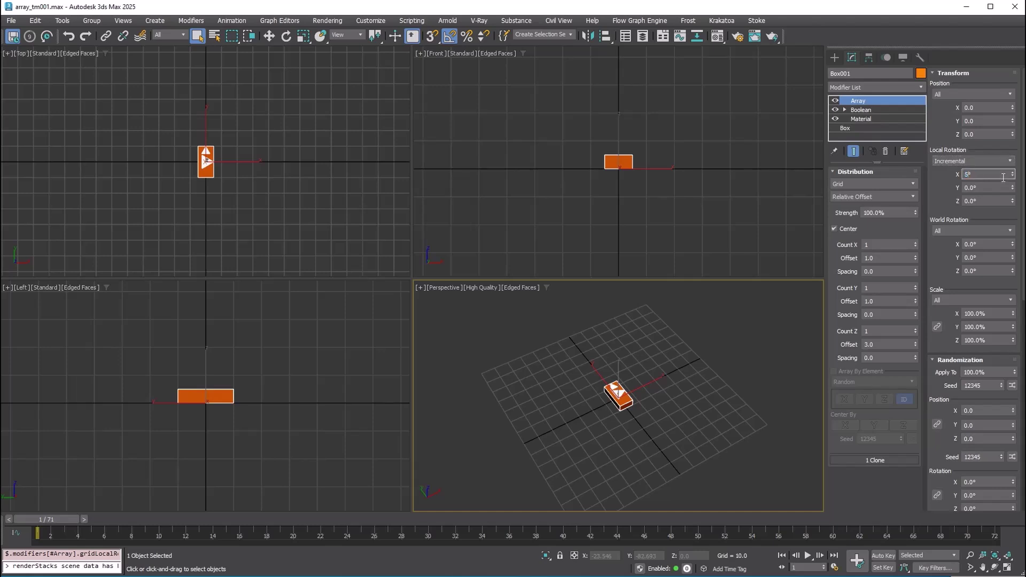
- Apply a 5° incremental Local Rotation X and raise Count X to 10
{"action": "key", "text": "Return"}
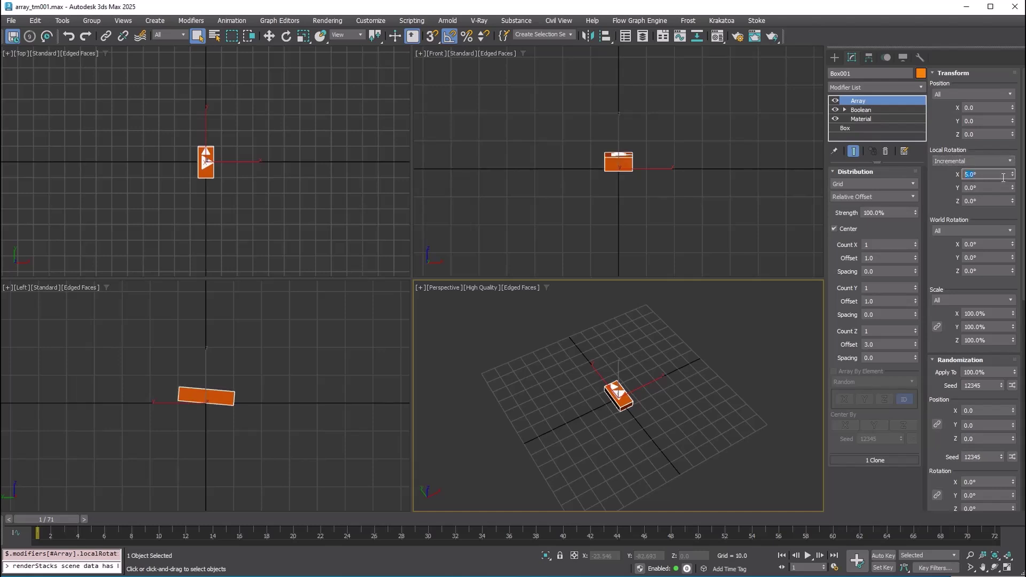
{"action": "left_click", "coordinate": [915, 242]}
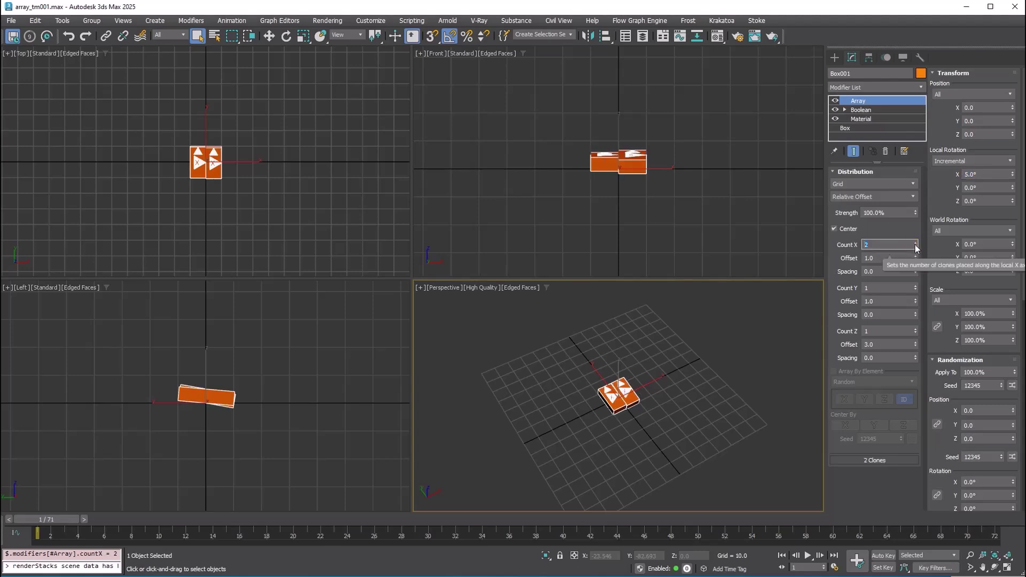
{"action": "left_click", "coordinate": [915, 243]}
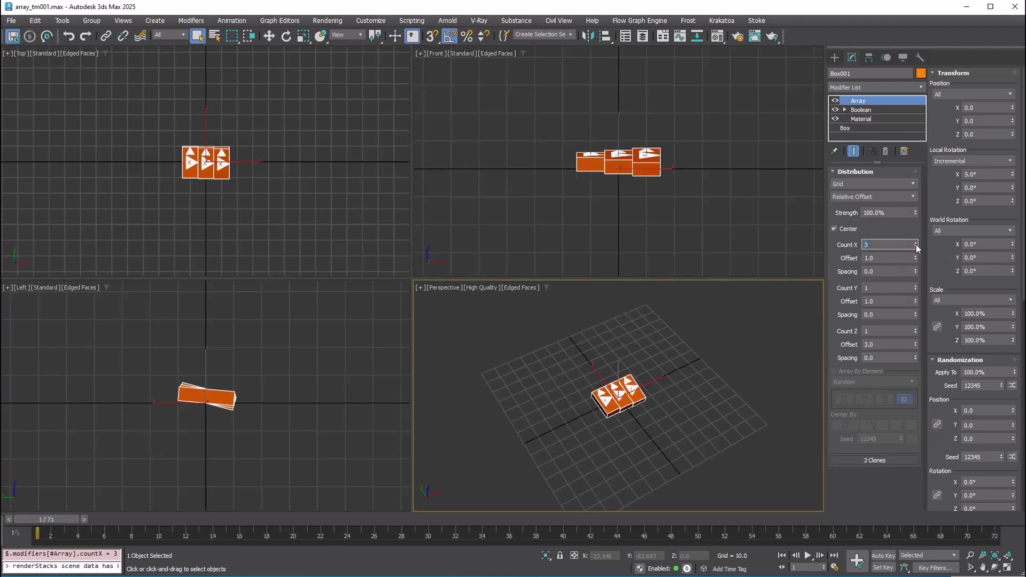
{"action": "left_click", "coordinate": [916, 243]}
{"action": "left_click", "coordinate": [916, 243]}
{"action": "left_click", "coordinate": [916, 243]}
{"action": "left_click", "coordinate": [916, 243]}
{"action": "left_click", "coordinate": [916, 243]}
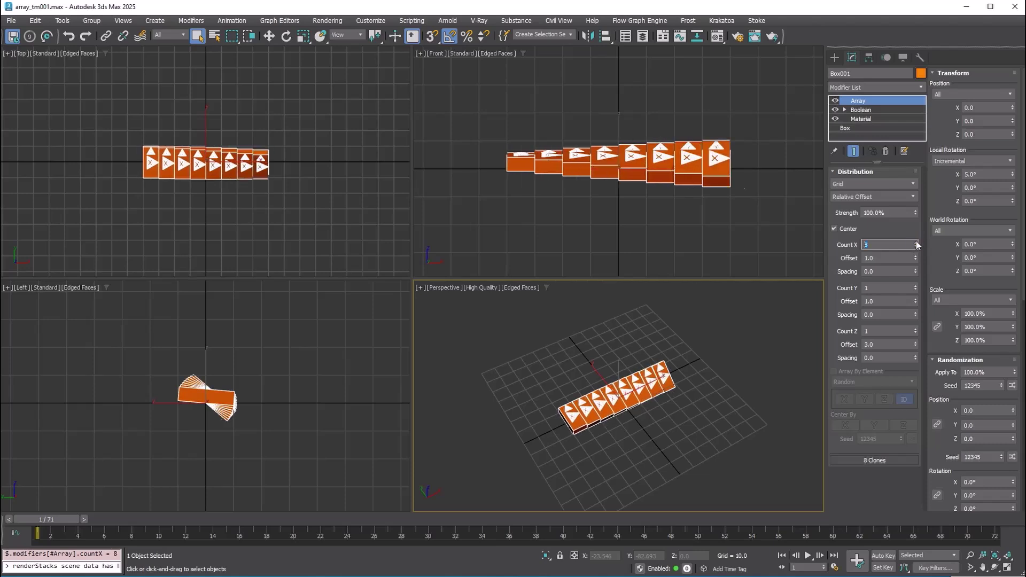
{"action": "left_click", "coordinate": [916, 243]}
{"action": "left_click", "coordinate": [916, 243]}
- Raise Count Y to 6 rows, giving a 10×6 grid of 60 clones
{"action": "left_click", "coordinate": [915, 286]}
{"action": "left_click", "coordinate": [916, 286]}
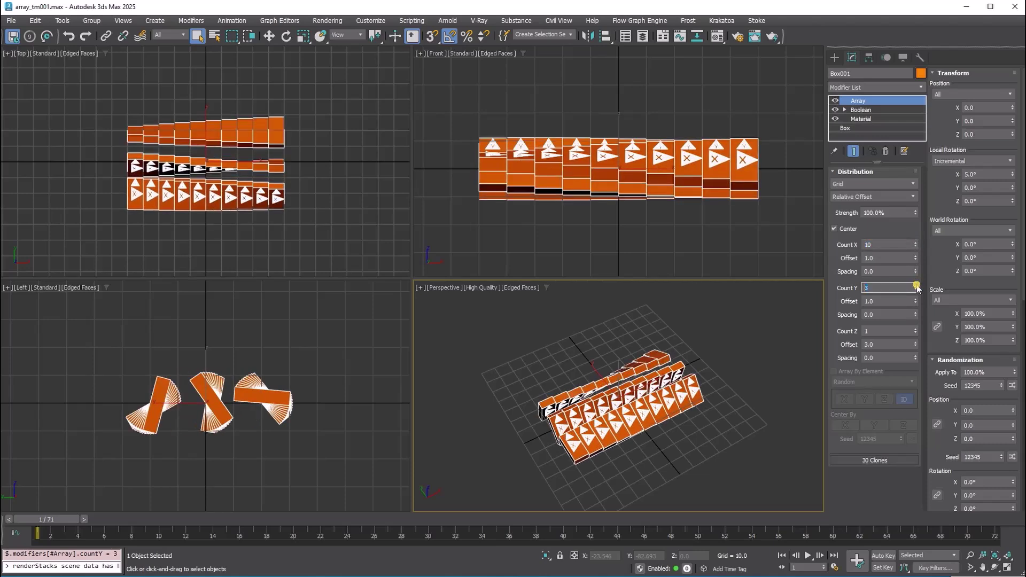
{"action": "left_click", "coordinate": [915, 286]}
{"action": "left_click", "coordinate": [916, 286]}
{"action": "left_click", "coordinate": [915, 286]}
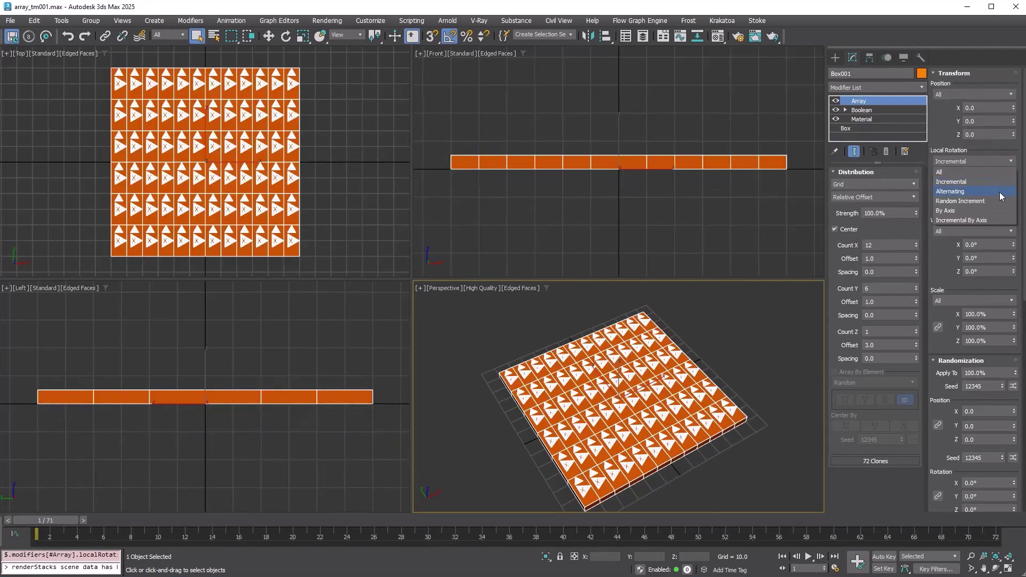
- Set Local Rotation to Alternating at X 86° and Position to Alternating with Y -30
{"action": "left_click", "coordinate": [1002, 197]}
{"action": "mouse_move", "coordinate": [1013, 174]}
{"action": "left_mouse_down"}
{"action": "mouse_move", "coordinate": [1020, 114]}
{"action": "mouse_move", "coordinate": [1023, 165]}
{"action": "left_mouse_up"}
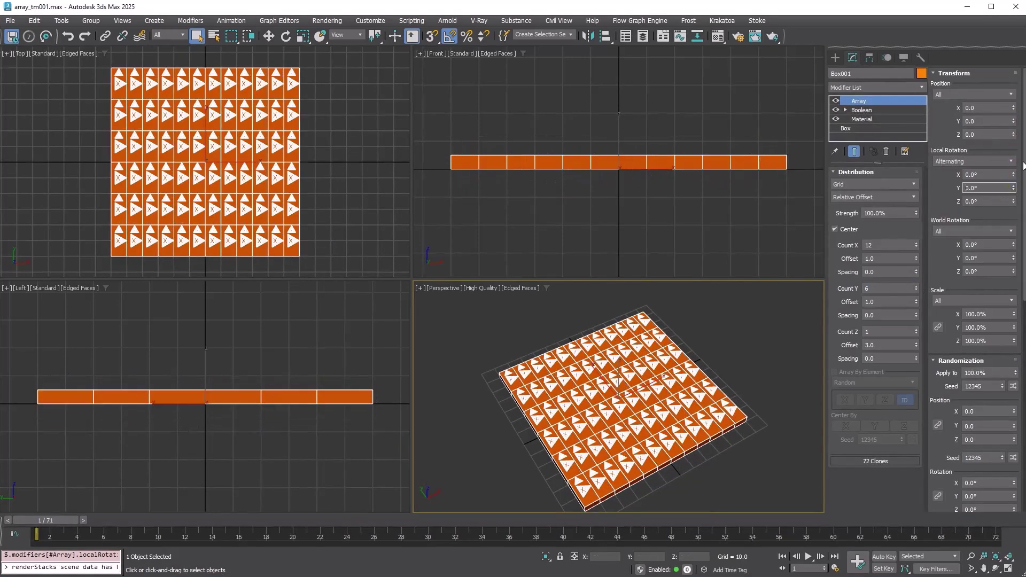
{"action": "left_click", "coordinate": [1010, 94]}
{"action": "left_click", "coordinate": [999, 107]}
{"action": "left_click_drag", "start_coordinate": [1013, 121], "coordinate": [1019, 139]}
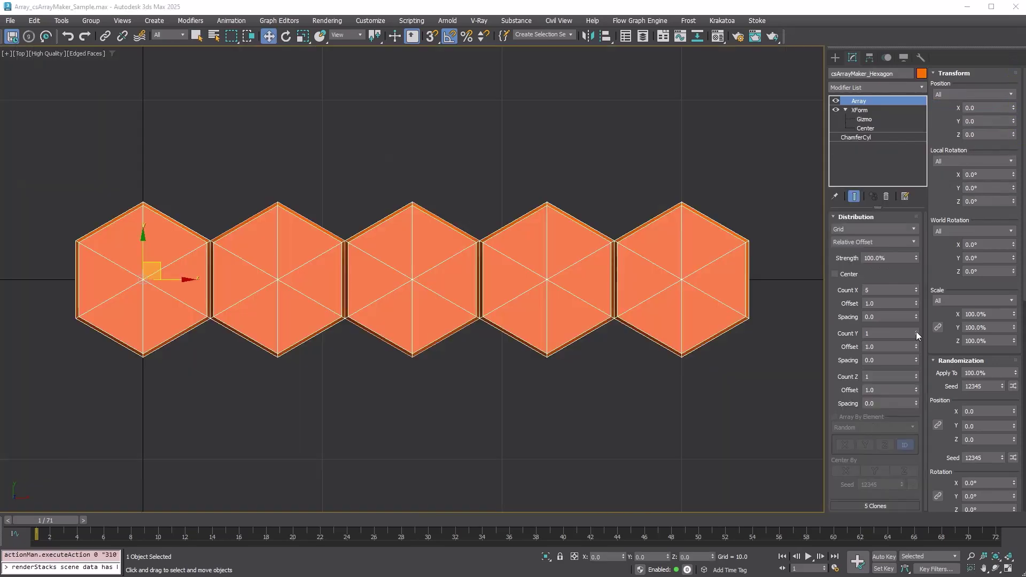
- Make hexagon rows alternate, shifting alternate rows left in X and tightening row spacing
{"action": "left_click_drag", "start_coordinate": [916, 333], "coordinate": [916, 327]}
{"action": "left_click", "coordinate": [1010, 94]}
{"action": "left_click", "coordinate": [1014, 109]}
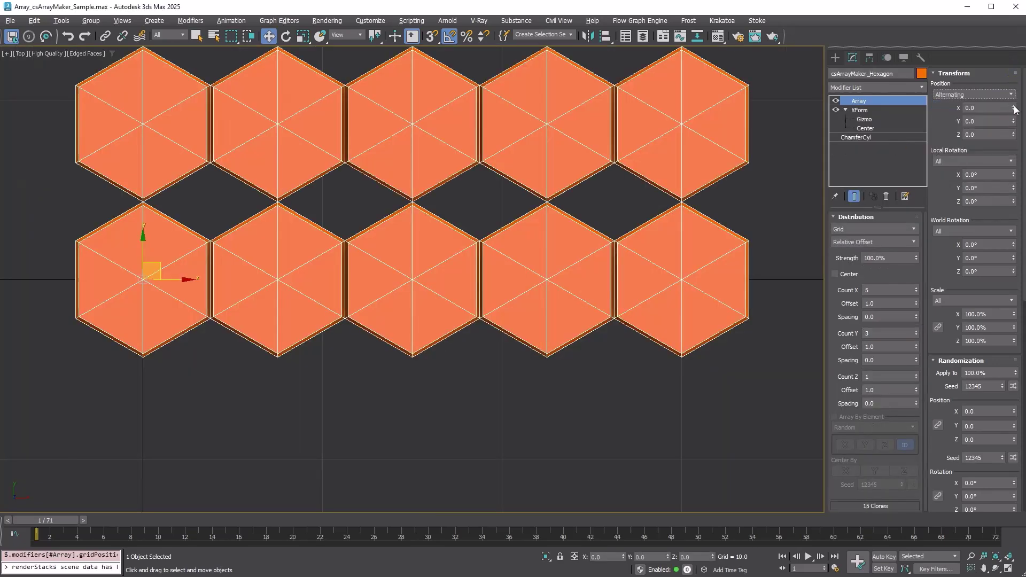
{"action": "left_click_drag", "start_coordinate": [1015, 109], "coordinate": [1013, 122]}
{"action": "left_click_drag", "start_coordinate": [916, 346], "coordinate": [907, 363]}
{"action": "scroll", "coordinate": [242, 248], "scroll_direction": "up", "scroll_amount": 10}
- Fine-tune hexagon gaps to Position X -3.75 and Offset Y 0.75, with 12 columns and 5 rows
{"action": "left_click_drag", "start_coordinate": [1014, 109], "coordinate": [1019, 108]}
{"action": "left_click_drag", "start_coordinate": [916, 348], "coordinate": [913, 350]}
{"action": "scroll", "coordinate": [770, 353], "scroll_direction": "down", "scroll_amount": 5}
{"action": "left_click", "coordinate": [704, 487]}
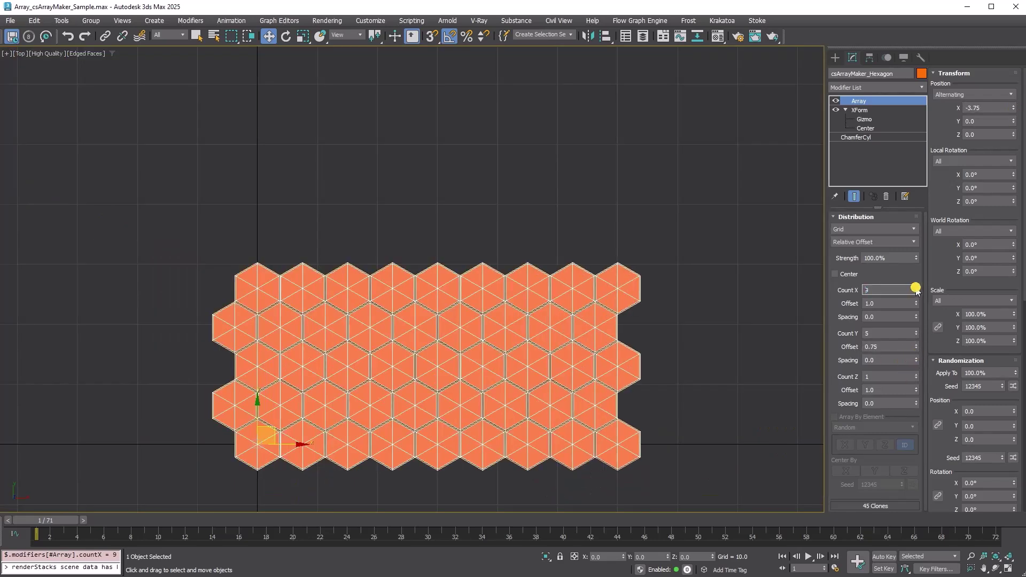
{"action": "left_click_drag", "start_coordinate": [917, 289], "coordinate": [917, 279]}
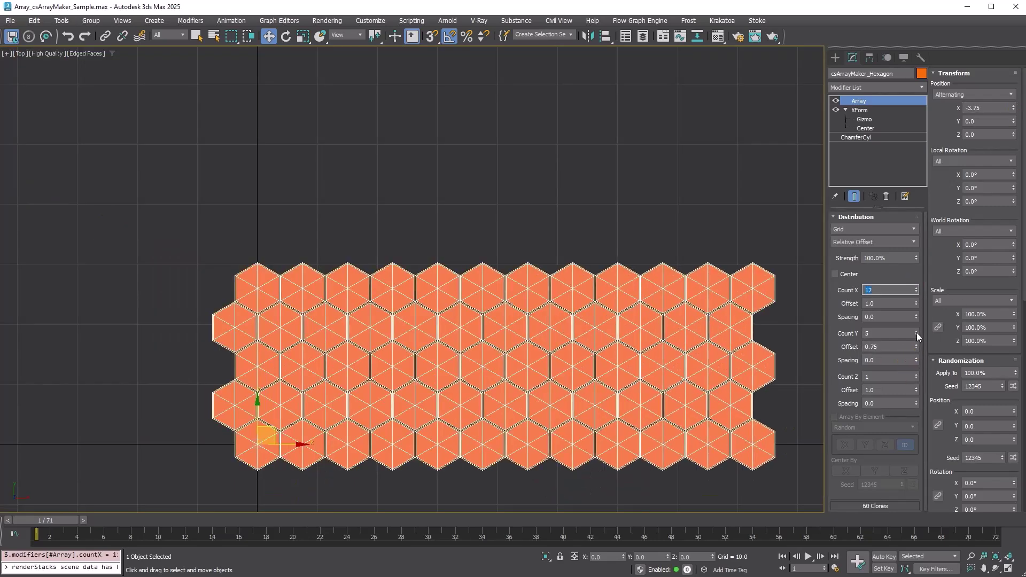
{"action": "left_click_drag", "start_coordinate": [916, 332], "coordinate": [915, 323]}
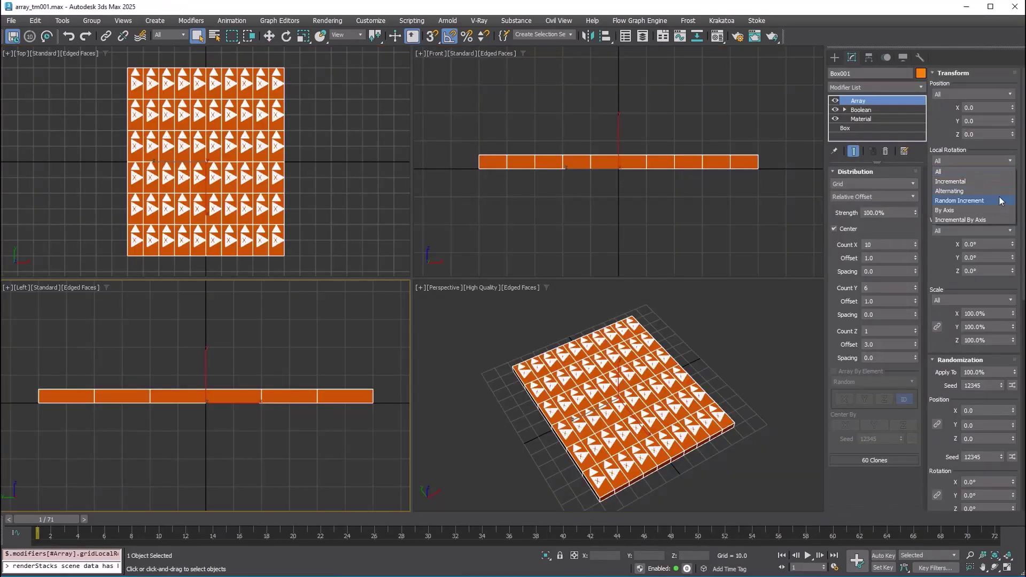
- Set Local Rotation to By Axis, tilt around X and reset, then raise Count Z to 3
{"action": "left_click", "coordinate": [996, 211]}
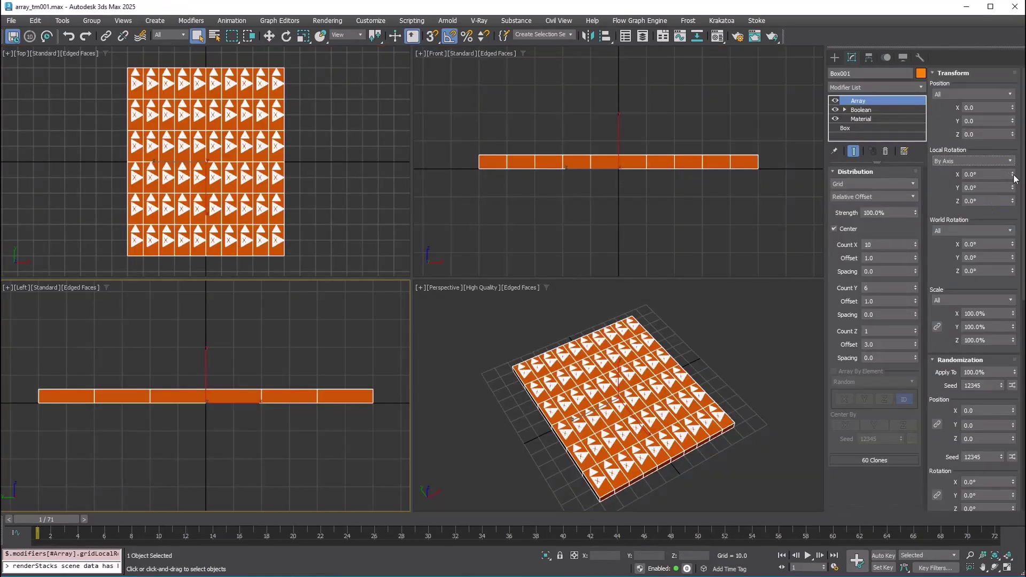
{"action": "left_click_drag", "start_coordinate": [1014, 179], "coordinate": [1021, 144]}
{"action": "right_click", "coordinate": [1020, 144]}
{"action": "left_click", "coordinate": [915, 329]}
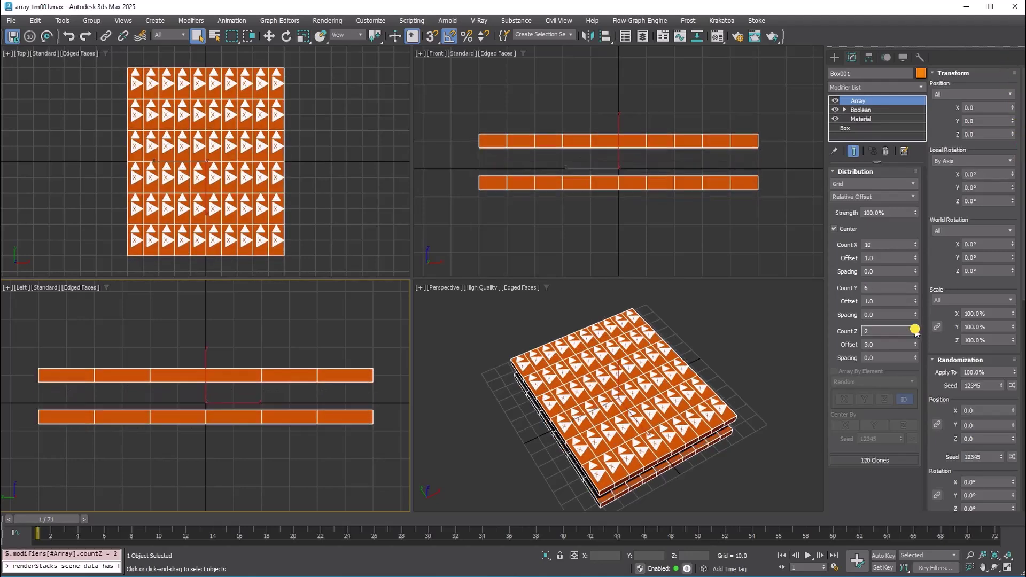
{"action": "left_click", "coordinate": [915, 329]}
- Tilt around X again, reset Count Z to 1, and choose Incremental By Axis with X 3.2°
{"action": "mouse_move", "coordinate": [1015, 178]}
{"action": "left_mouse_down"}
{"action": "mouse_move", "coordinate": [1015, 101]}
{"action": "mouse_move", "coordinate": [1010, 191]}
{"action": "mouse_move", "coordinate": [1022, 100]}
{"action": "mouse_move", "coordinate": [1022, 173]}
{"action": "left_mouse_up"}
{"action": "right_click", "coordinate": [915, 331]}
{"action": "left_click", "coordinate": [1010, 161]}
{"action": "left_click", "coordinate": [994, 220]}
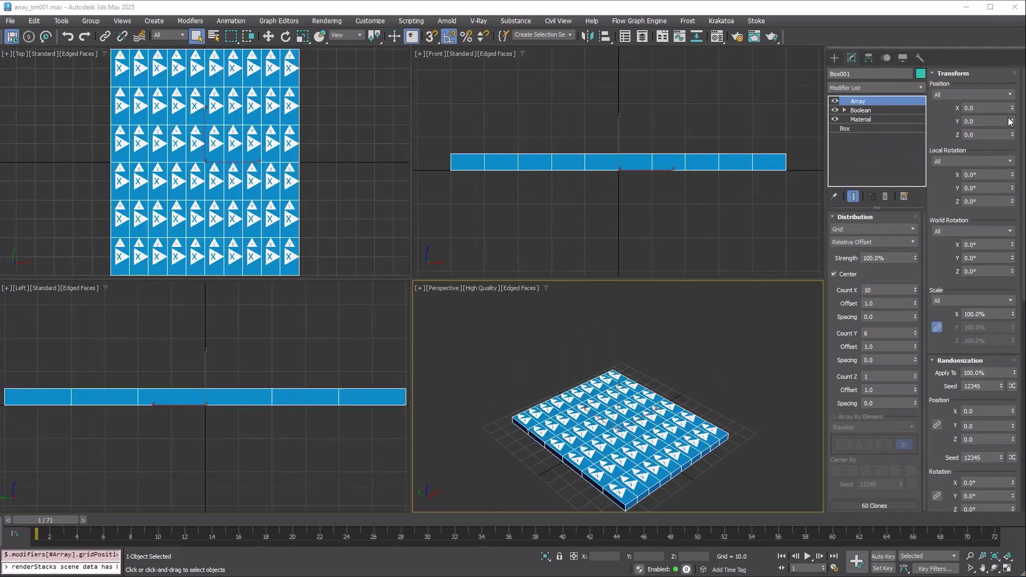
- Set Position mode to Z By Y and raise Position Z to 15.7 for a staircase of rows
{"action": "left_click", "coordinate": [973, 94]}
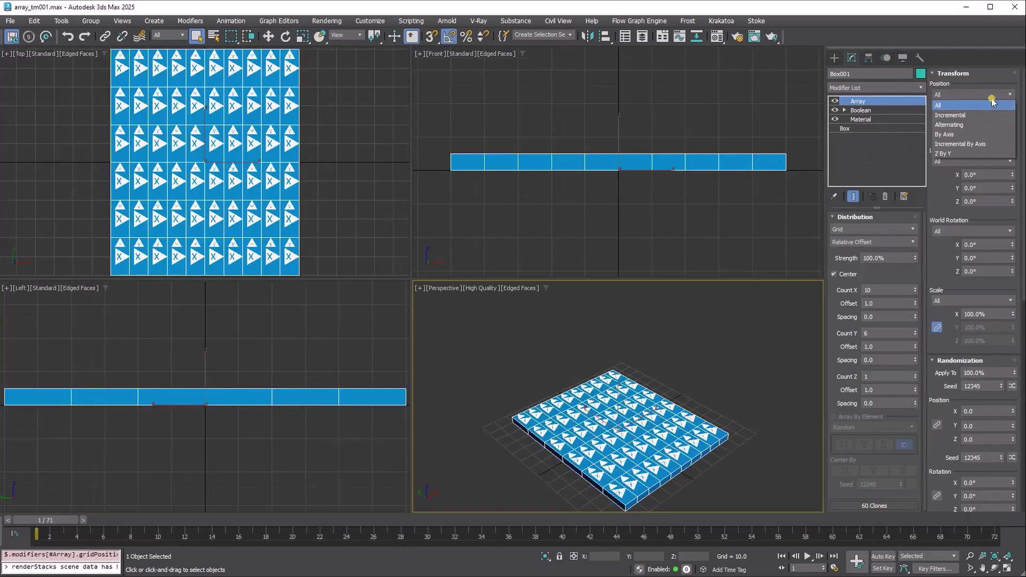
{"action": "left_click", "coordinate": [983, 154]}
{"action": "left_click_drag", "start_coordinate": [1014, 138], "coordinate": [1001, 31]}
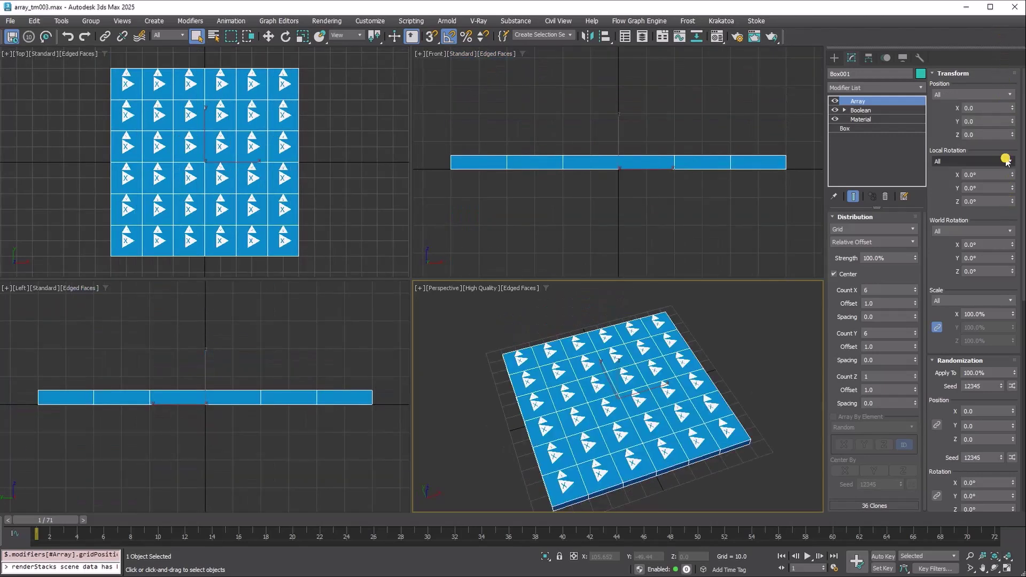
- Set Local Rotation to Random Increment with a Z step of 50°, then 90°
{"action": "left_click", "coordinate": [973, 161]}
{"action": "left_click", "coordinate": [987, 199]}
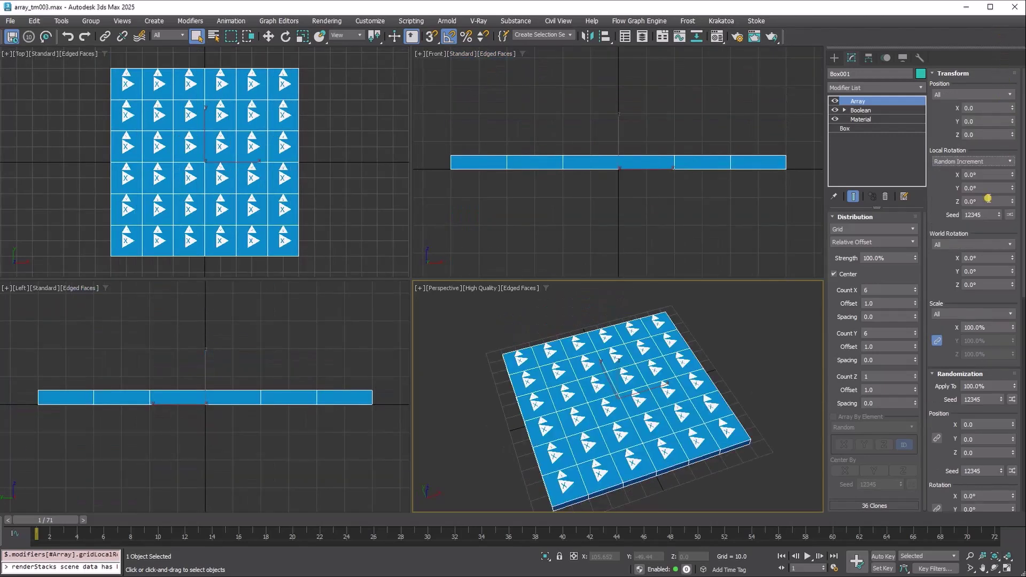
{"action": "type", "text": "50"}
{"action": "key", "text": "Return"}
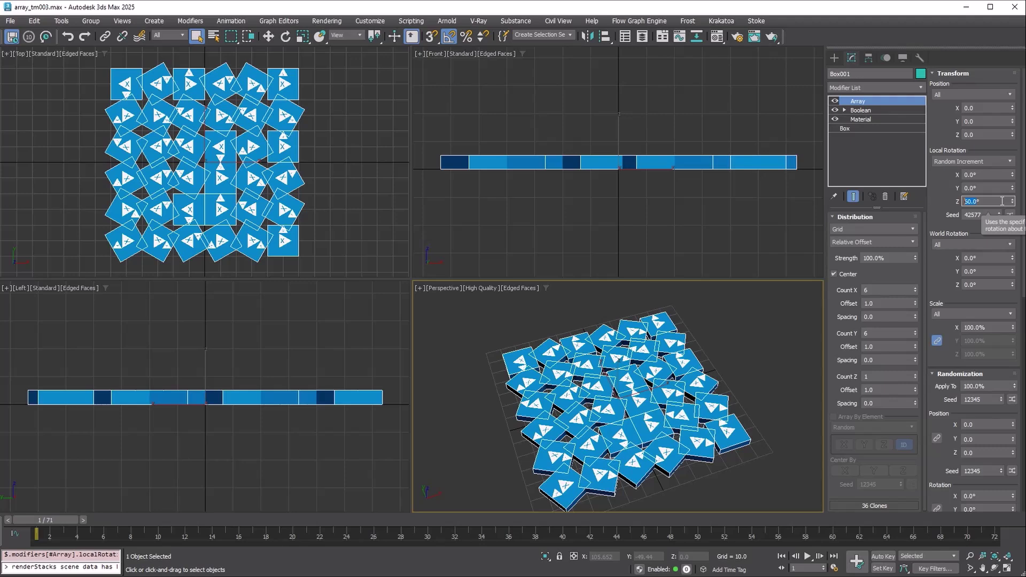
{"action": "type", "text": "90"}
{"action": "key", "text": "Return"}
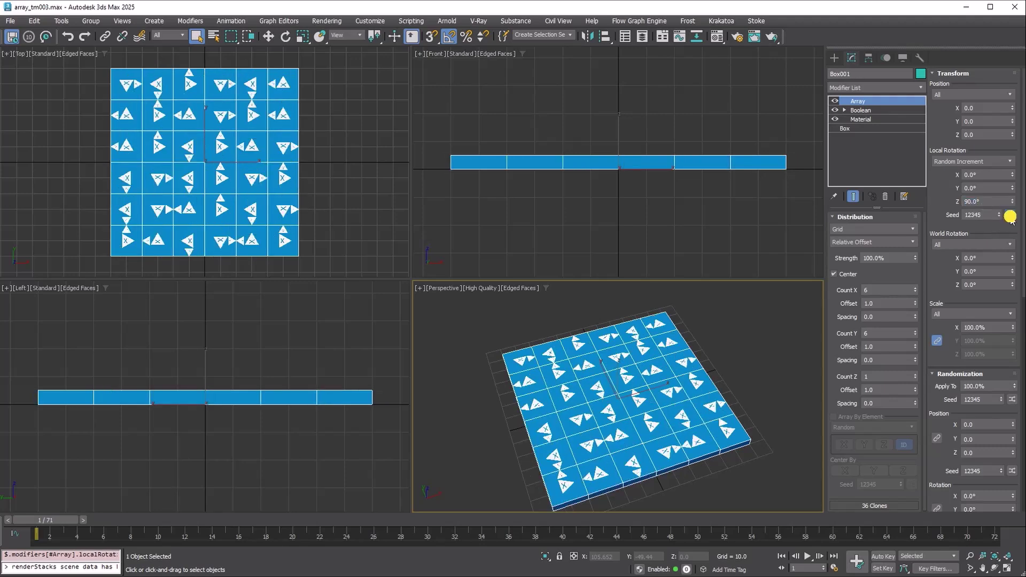
- Randomize the rotation seed repeatedly for new 90° tile arrangements, undoing back to seed 12345 once
{"action": "left_click", "coordinate": [1010, 215]}
{"action": "left_click", "coordinate": [1010, 215]}
{"action": "left_click", "coordinate": [1010, 216]}
{"action": "left_click", "coordinate": [1010, 215]}
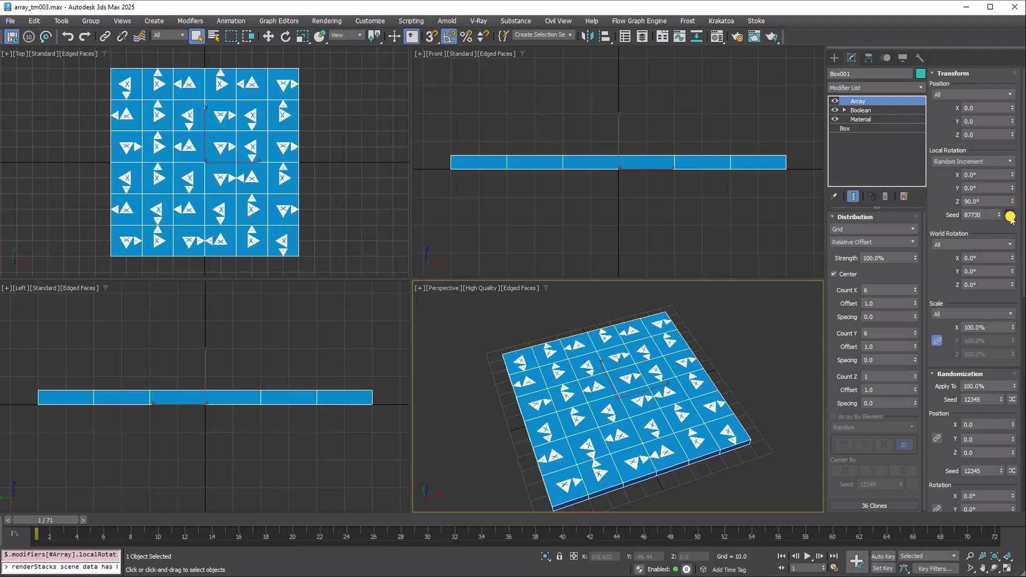
{"action": "left_click", "coordinate": [1011, 215]}
{"action": "left_click", "coordinate": [1010, 215]}
{"action": "left_click", "coordinate": [1010, 216]}
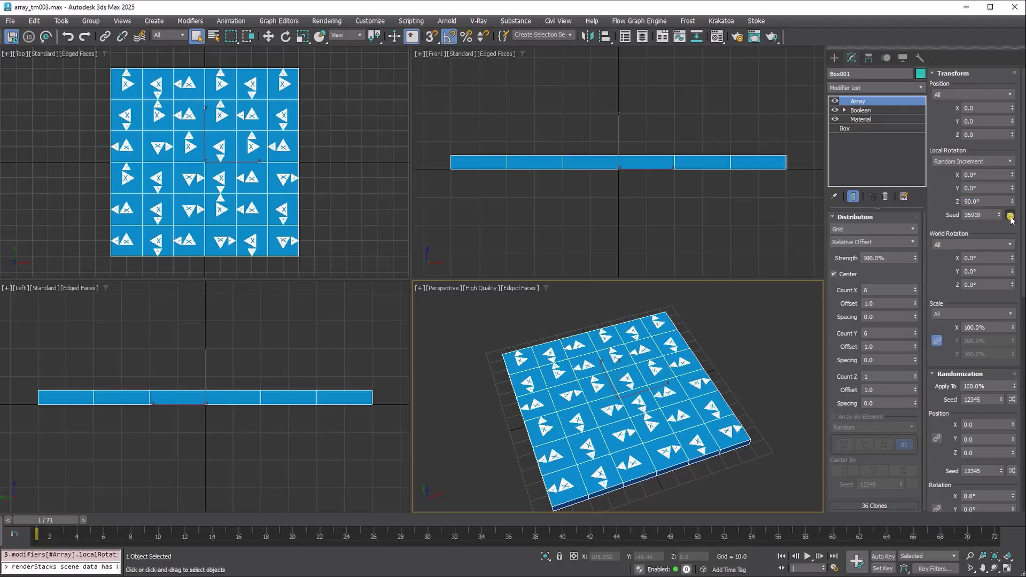
{"action": "key", "text": "ctrl+z"}
{"action": "key", "text": "ctrl+z"}
{"action": "key", "text": "ctrl+z"}
{"action": "key", "text": "ctrl+z"}
{"action": "key", "text": "ctrl+z"}
{"action": "key", "text": "ctrl+z"}
{"action": "key", "text": "ctrl+z"}
{"action": "left_click", "coordinate": [1010, 215]}
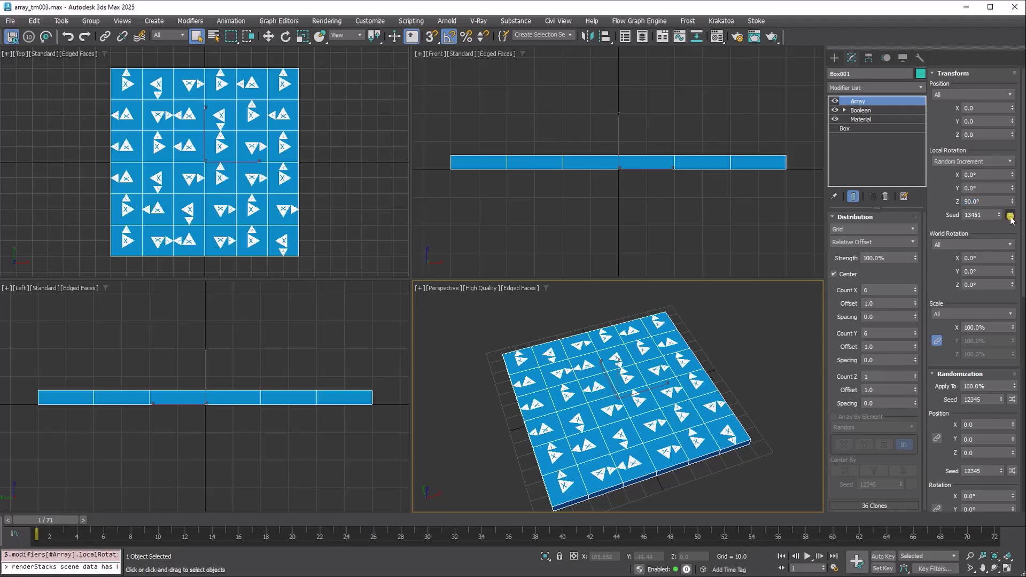
{"action": "left_click", "coordinate": [1010, 215]}
{"action": "left_click", "coordinate": [1010, 215]}
{"action": "left_click", "coordinate": [1010, 215]}
{"action": "left_click", "coordinate": [1010, 215]}
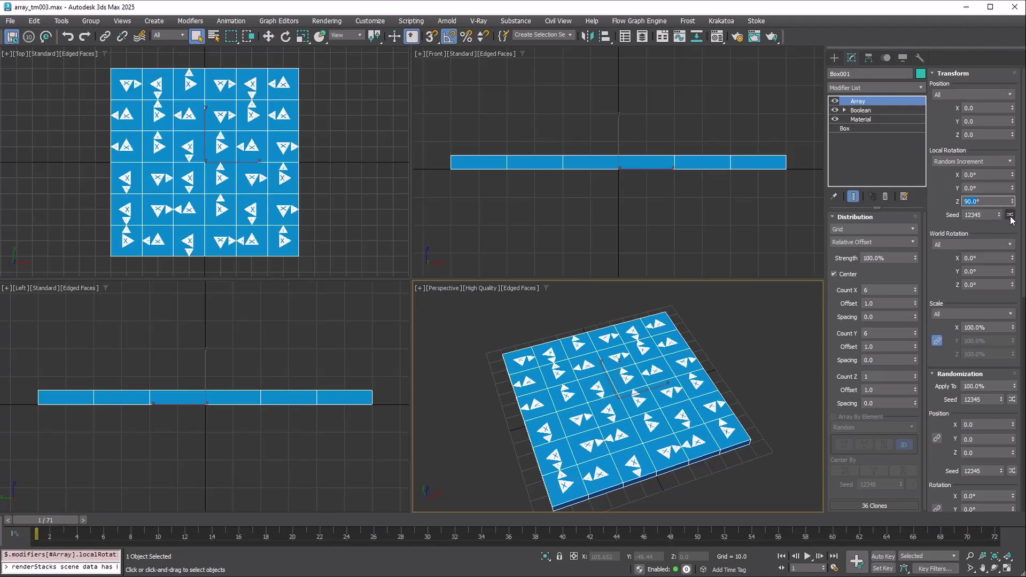
{"action": "left_click", "coordinate": [1010, 216]}
{"action": "left_click", "coordinate": [1010, 215]}
{"action": "left_click", "coordinate": [1010, 215]}
{"action": "left_click", "coordinate": [1010, 216]}
{"action": "left_click", "coordinate": [1010, 215]}
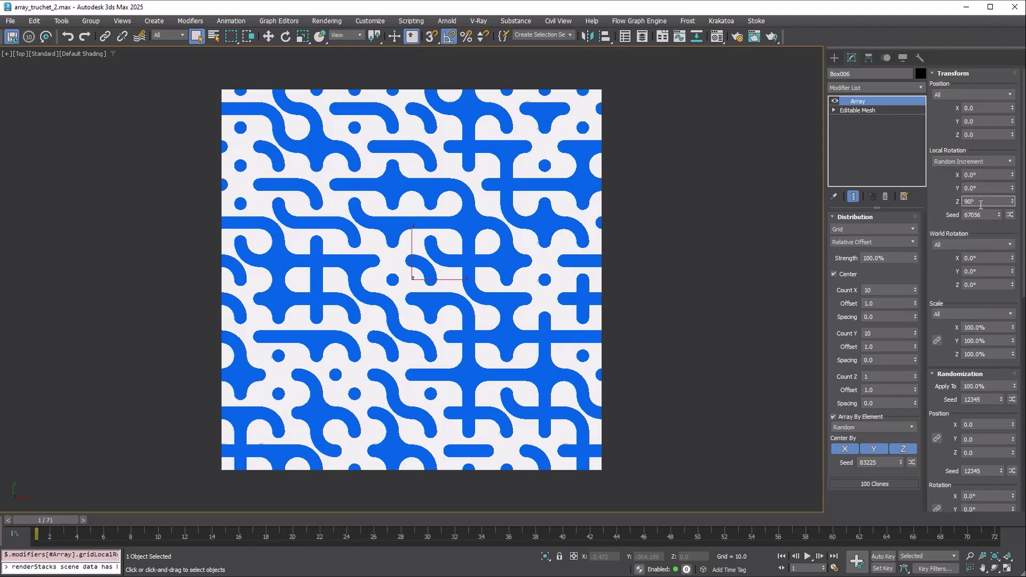
- Commit the 90° step and reroll the seed several times on the truchet pattern
{"action": "key", "text": "Return"}
{"action": "left_click", "coordinate": [1011, 215]}
{"action": "left_click", "coordinate": [1011, 215]}
{"action": "left_click", "coordinate": [1010, 215]}
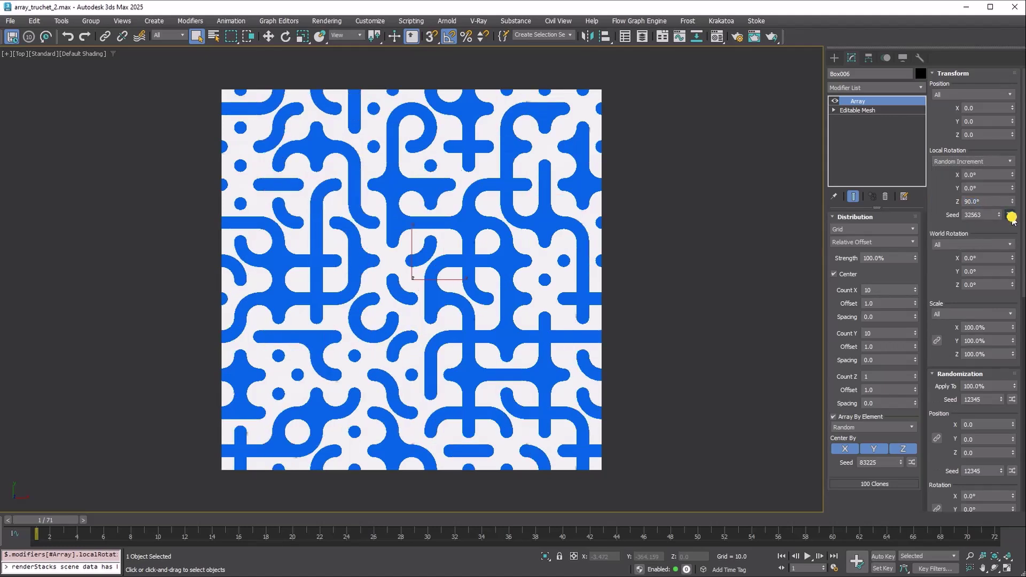
{"action": "left_click", "coordinate": [1011, 216]}
{"action": "left_click", "coordinate": [1011, 216]}
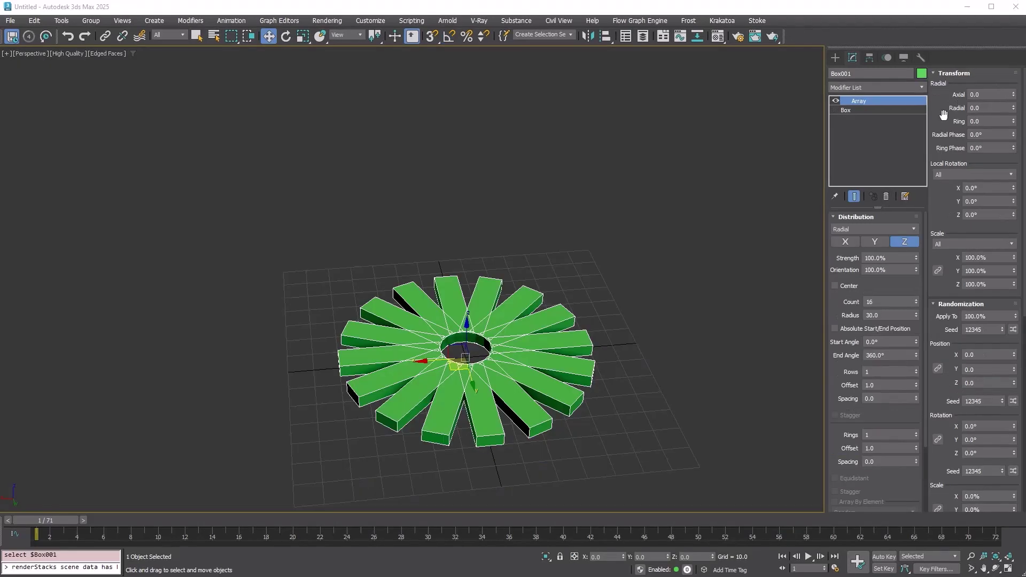
- Raise the Axial offset into a 4-row spiral and adjust the base box height
{"action": "left_click_drag", "start_coordinate": [1013, 94], "coordinate": [1013, 74]}
{"action": "left_click_drag", "start_coordinate": [917, 372], "coordinate": [917, 361]}
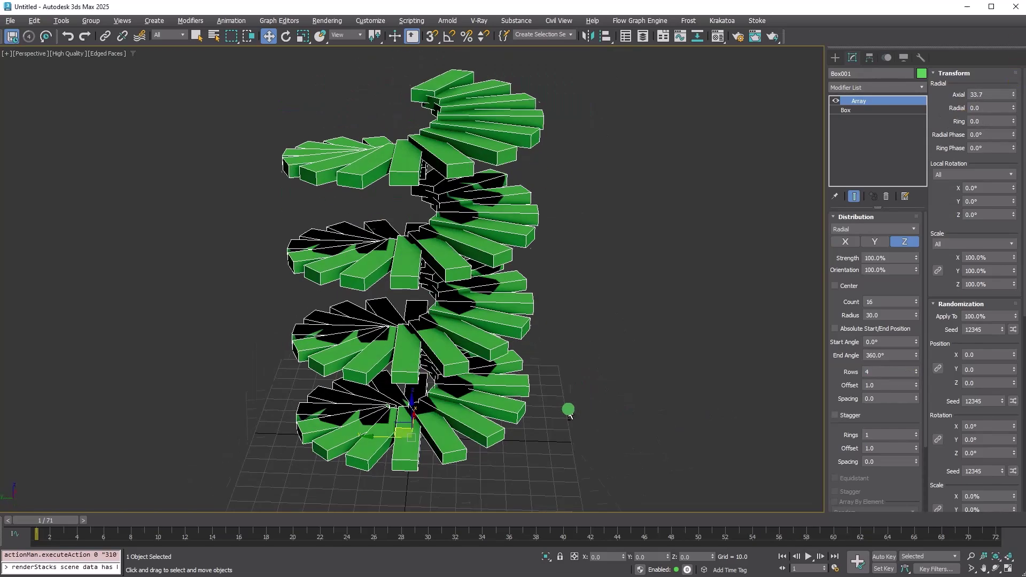
{"action": "left_click_drag", "start_coordinate": [1014, 94], "coordinate": [1015, 59]}
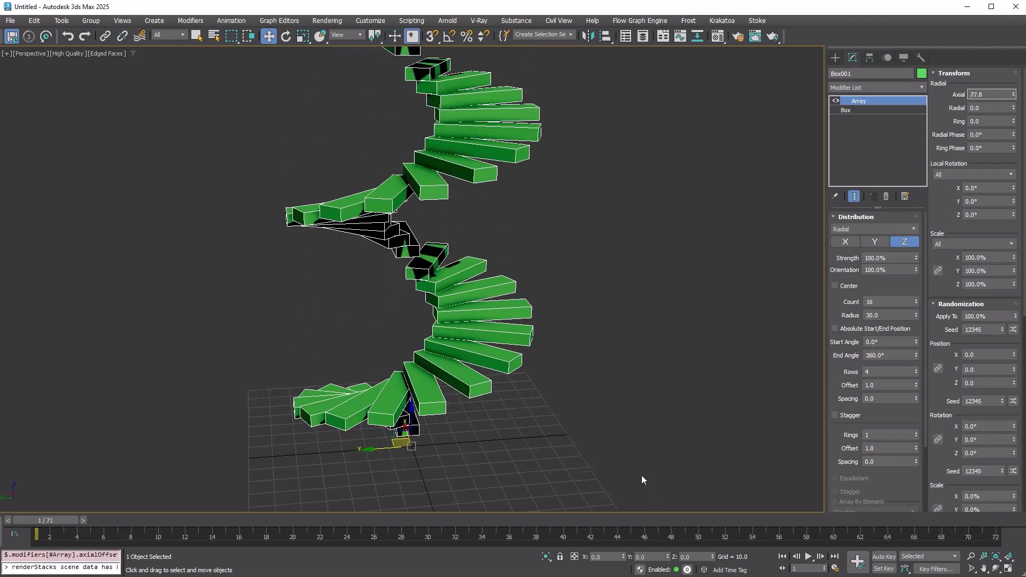
{"action": "left_click", "coordinate": [850, 110]}
{"action": "mouse_move", "coordinate": [907, 255]}
{"action": "left_mouse_down"}
{"action": "mouse_move", "coordinate": [911, 286]}
{"action": "mouse_move", "coordinate": [910, 272]}
{"action": "left_mouse_up"}
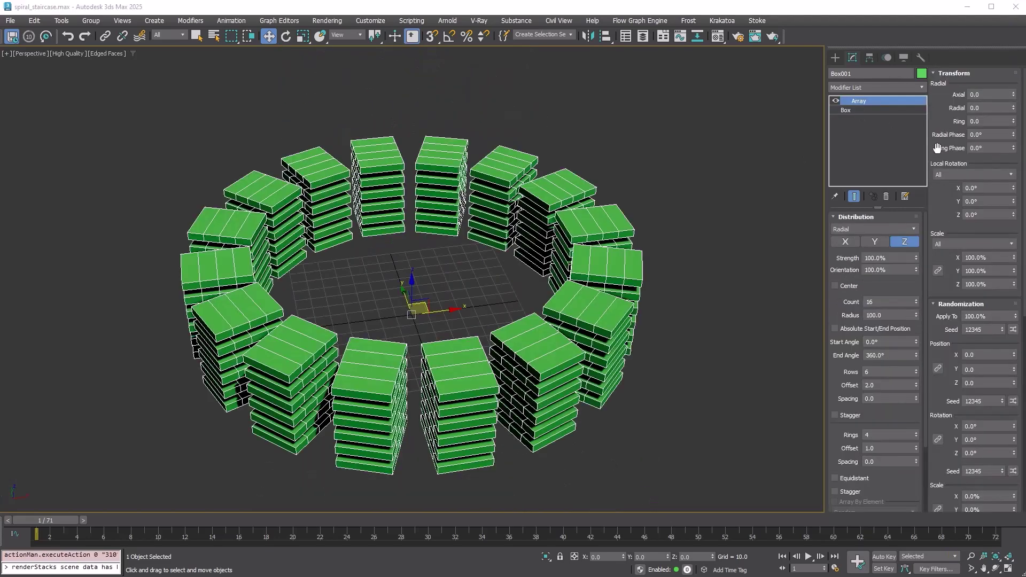
- Try Radial Phase and Ring Phase on the brick stacks, then reset both to 0
{"action": "left_click_drag", "start_coordinate": [1015, 138], "coordinate": [1021, 164]}
{"action": "right_click", "coordinate": [1014, 135]}
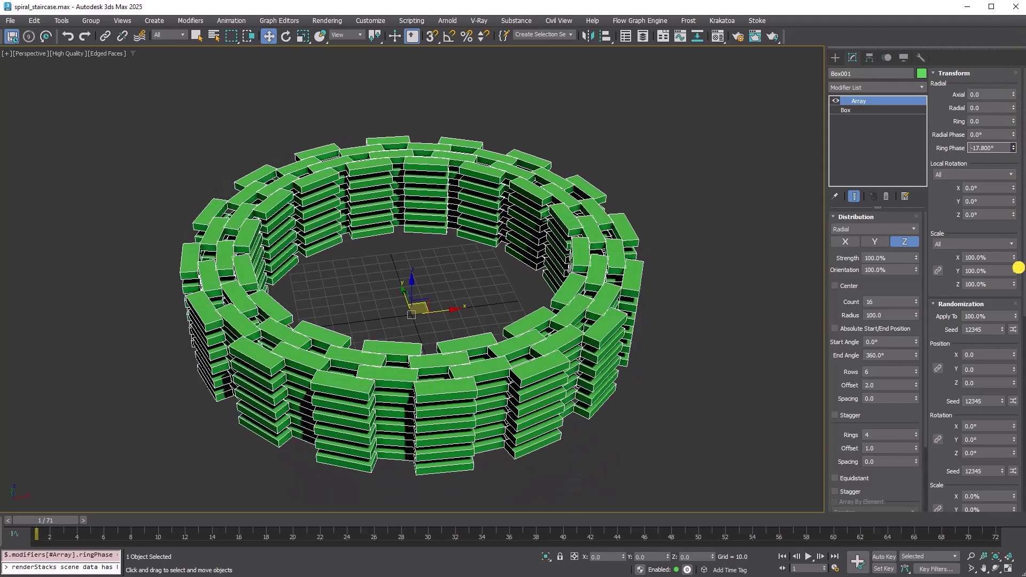
{"action": "left_click_drag", "start_coordinate": [1018, 267], "coordinate": [1017, 235]}
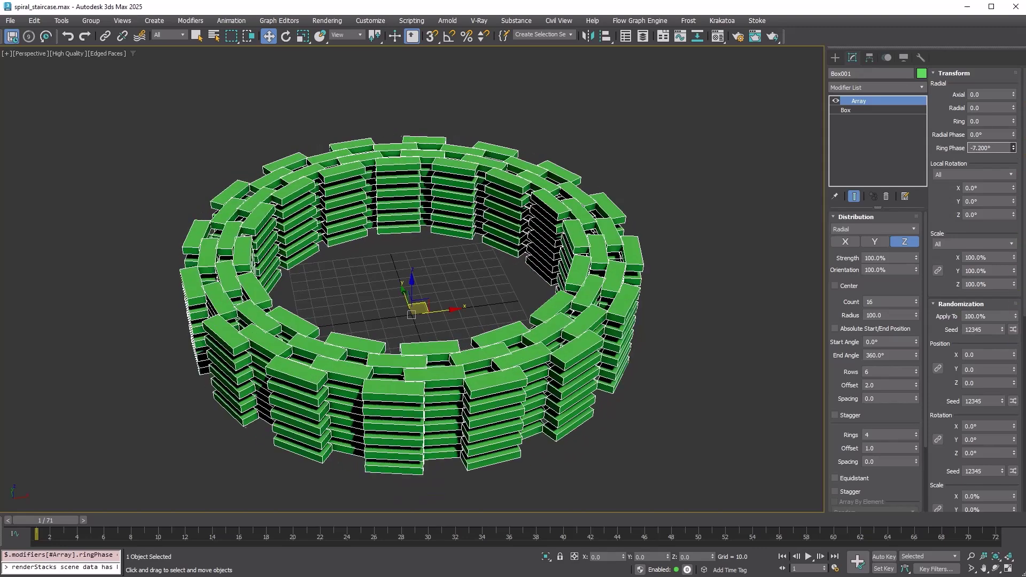
{"action": "right_click", "coordinate": [1013, 148]}
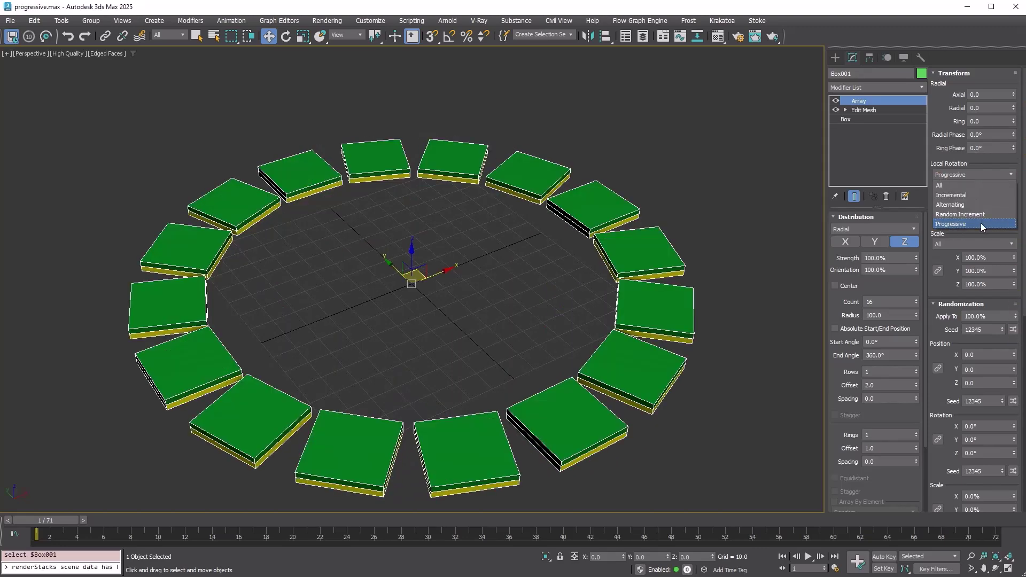
- Use Progressive local rotation with X tried at 180°, 360°, 90° and back to 180°
{"action": "left_click", "coordinate": [983, 229]}
{"action": "left_click", "coordinate": [989, 191]}
{"action": "type", "text": "180"}
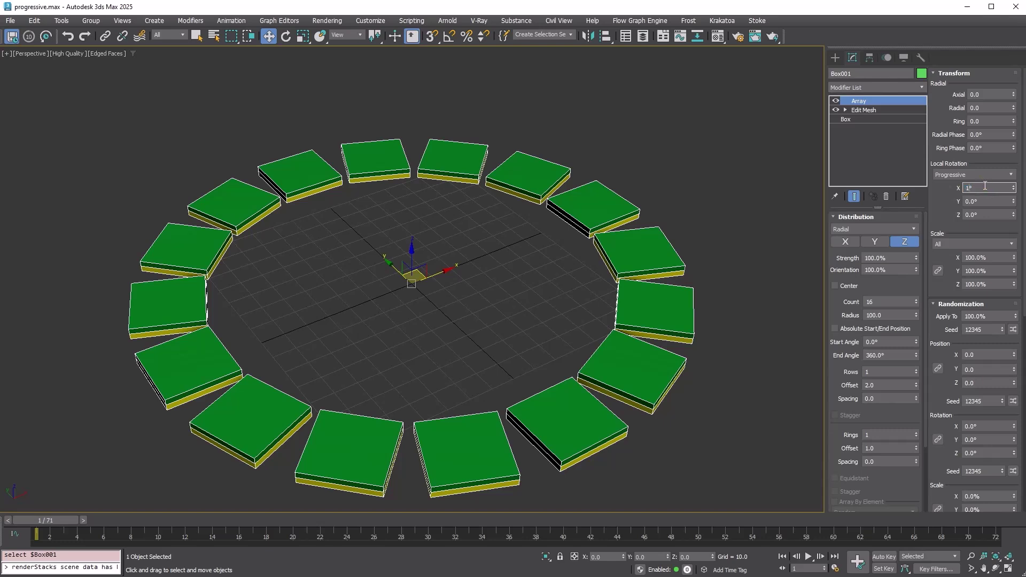
{"action": "key", "text": "Return"}
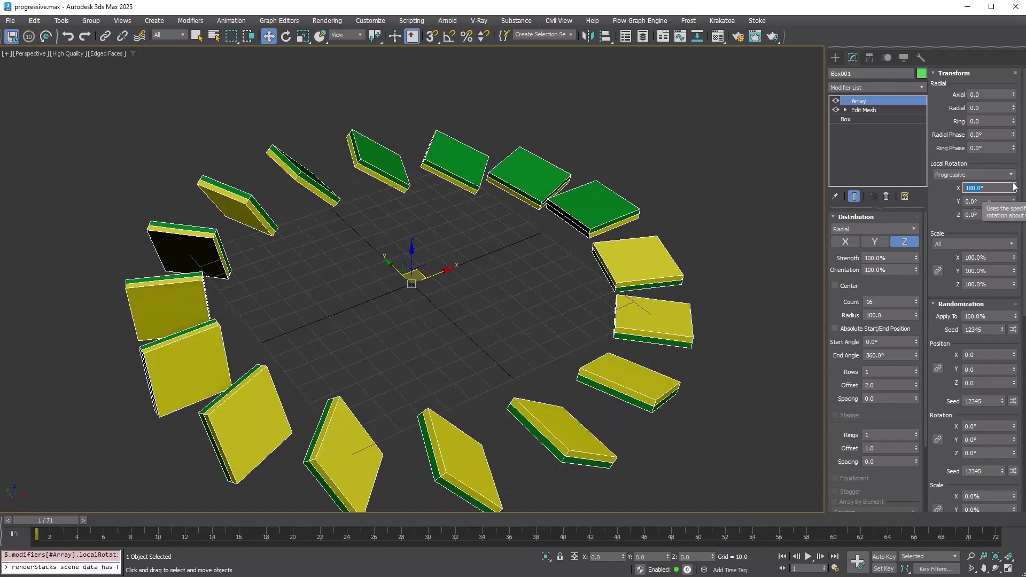
{"action": "type", "text": "360"}
{"action": "key", "text": "Return"}
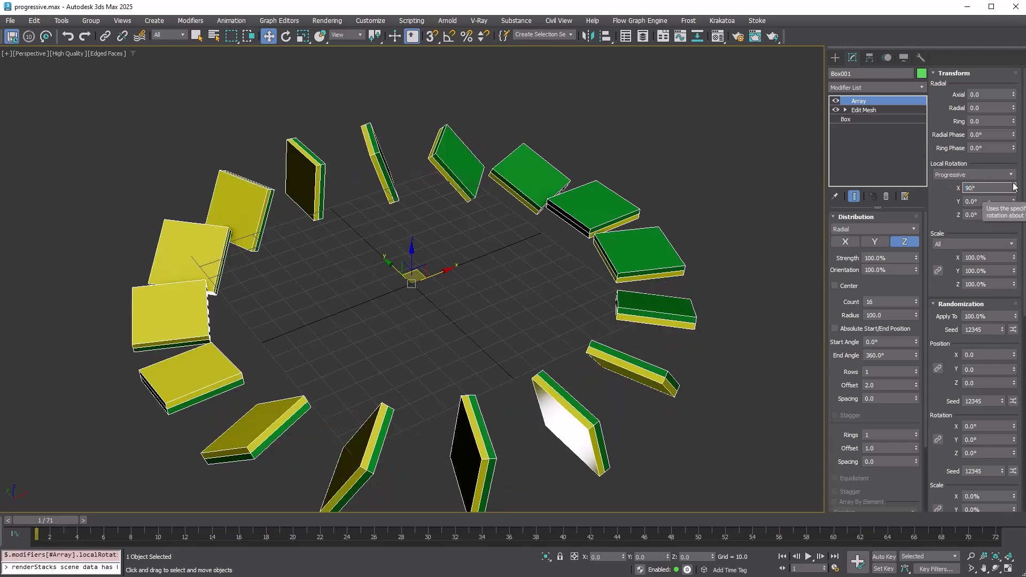
{"action": "type", "text": "90"}
{"action": "key", "text": "Return"}
{"action": "type", "text": "180"}
{"action": "key", "text": "Return"}
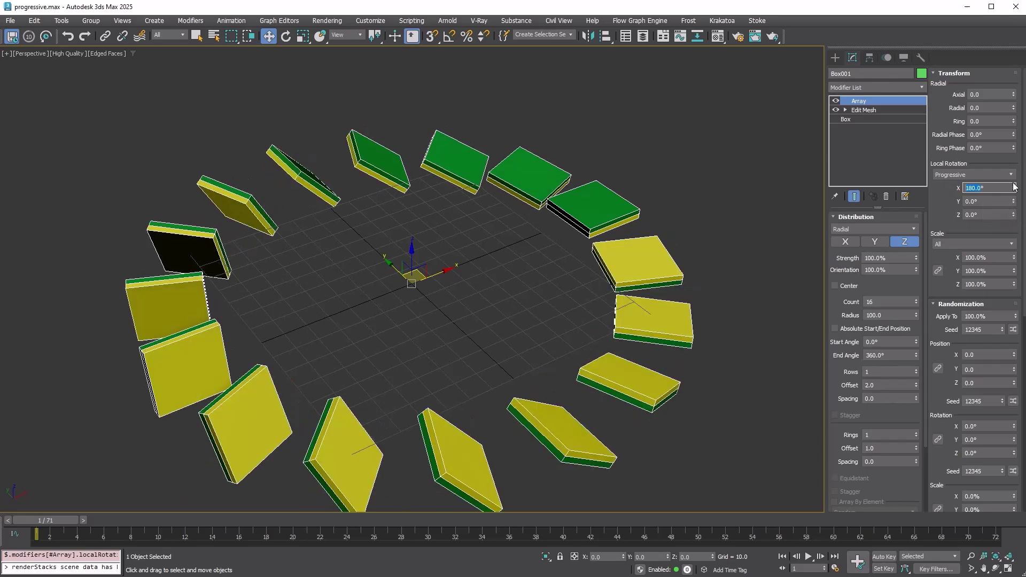
- Switch scale to uniform Progressive mode, setting X to 50% and then 0%
{"action": "left_click", "coordinate": [974, 244]}
{"action": "left_click", "coordinate": [957, 267]}
{"action": "left_click", "coordinate": [938, 270]}
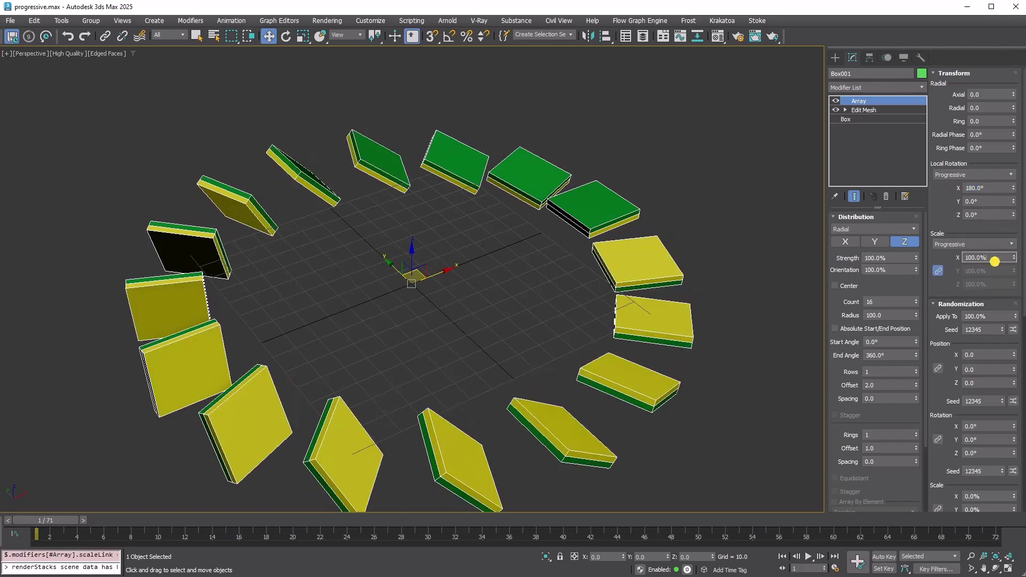
{"action": "key", "text": "Return"}
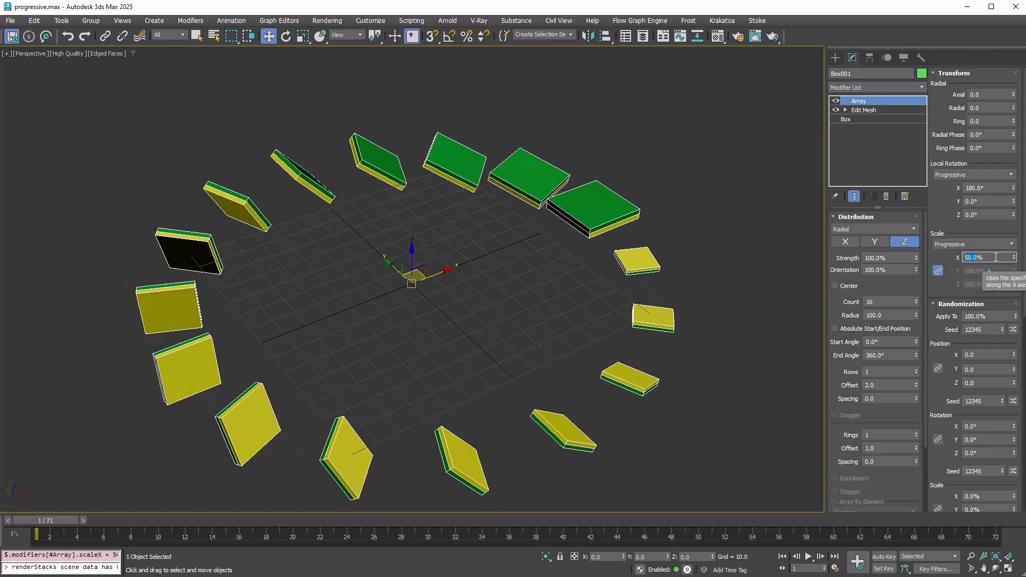
{"action": "key", "text": "Return"}
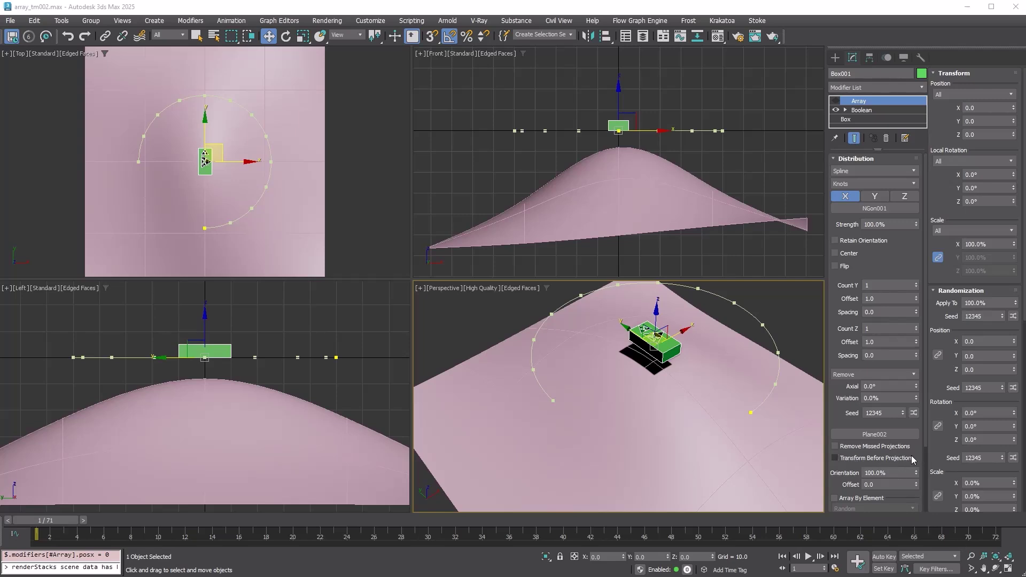
- Enable the box array along the spline and push the clones 41.6 units along X
{"action": "left_click", "coordinate": [837, 105]}
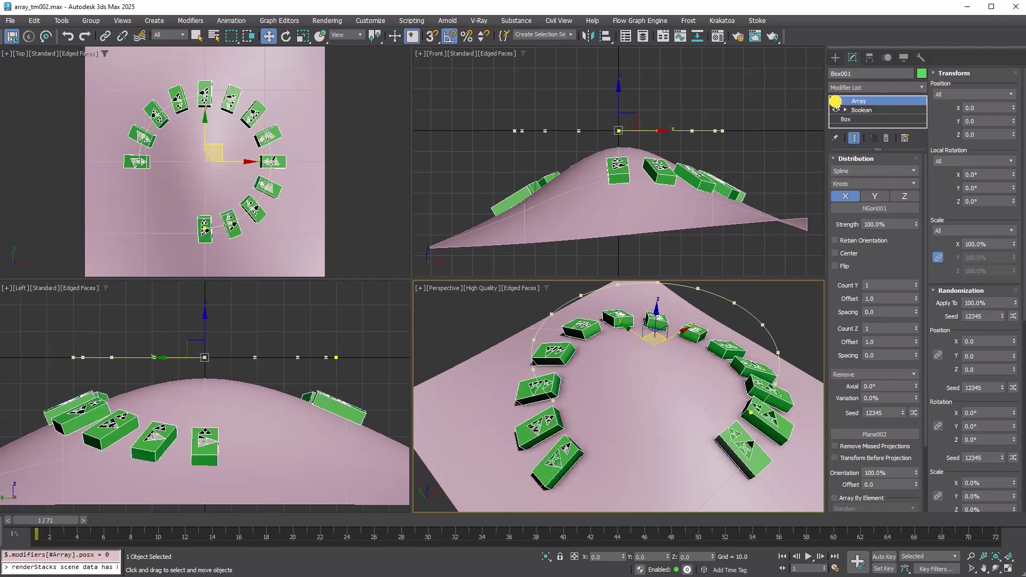
{"action": "left_click_drag", "start_coordinate": [1015, 111], "coordinate": [1018, 114]}
{"action": "right_click", "coordinate": [1021, 116]}
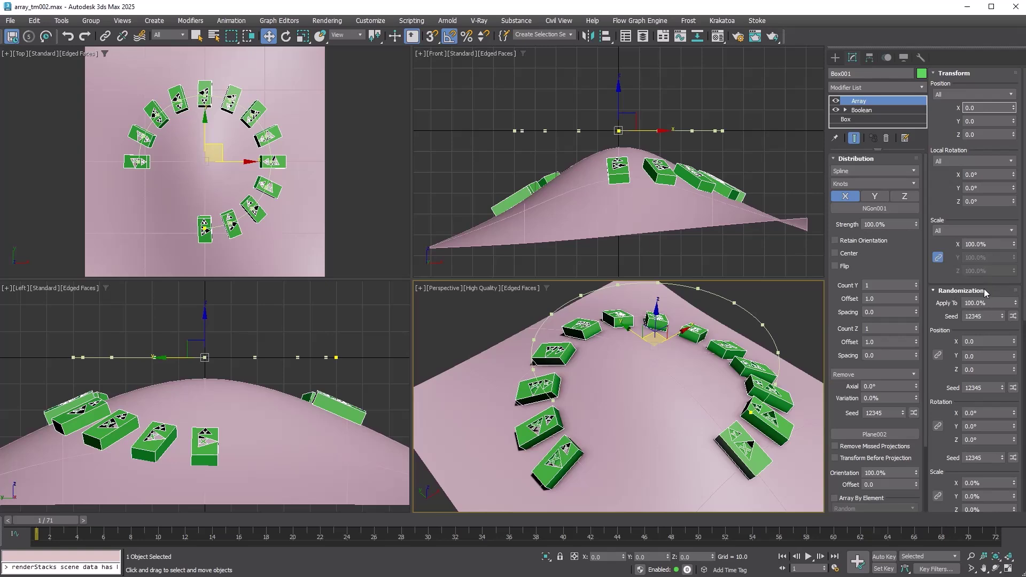
{"action": "mouse_move", "coordinate": [1014, 106]}
{"action": "left_mouse_down"}
{"action": "mouse_move", "coordinate": [1014, 80]}
{"action": "mouse_move", "coordinate": [1014, 106]}
{"action": "left_mouse_up"}
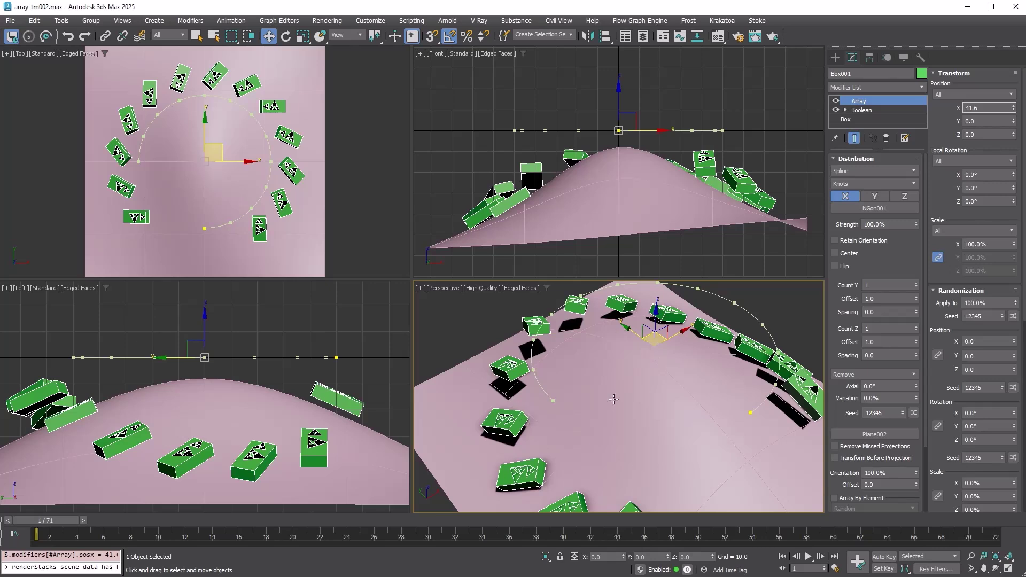
{"action": "middle_click_drag", "start_coordinate": [658, 406], "coordinate": [612, 385], "text": "alt"}
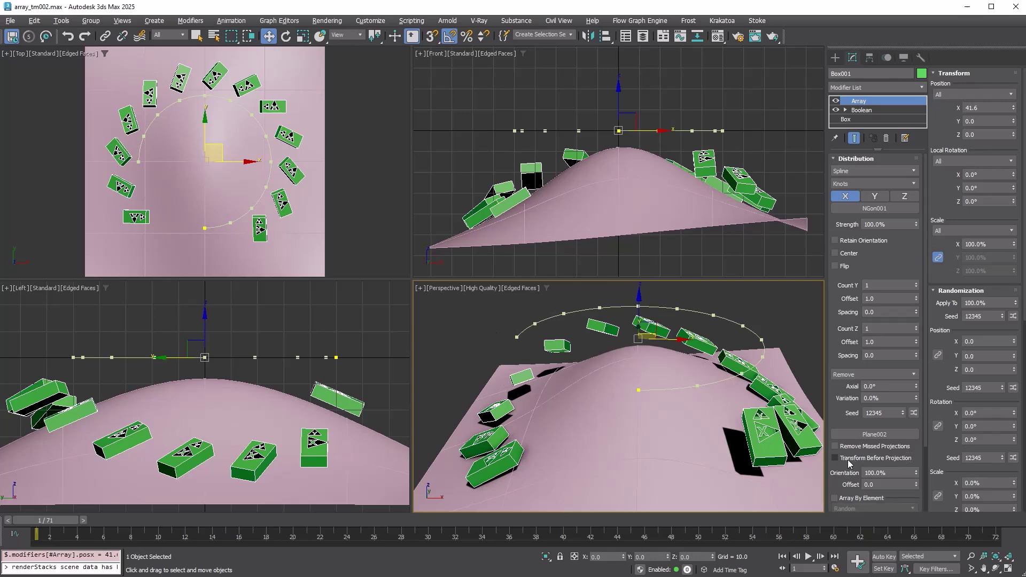
- Turn on Transform Before Projection so the offset boxes follow the hilly surface, comparing on and off
{"action": "left_click", "coordinate": [836, 459]}
{"action": "left_click", "coordinate": [849, 463]}
{"action": "left_click", "coordinate": [849, 463]}
{"action": "left_click", "coordinate": [849, 462]}
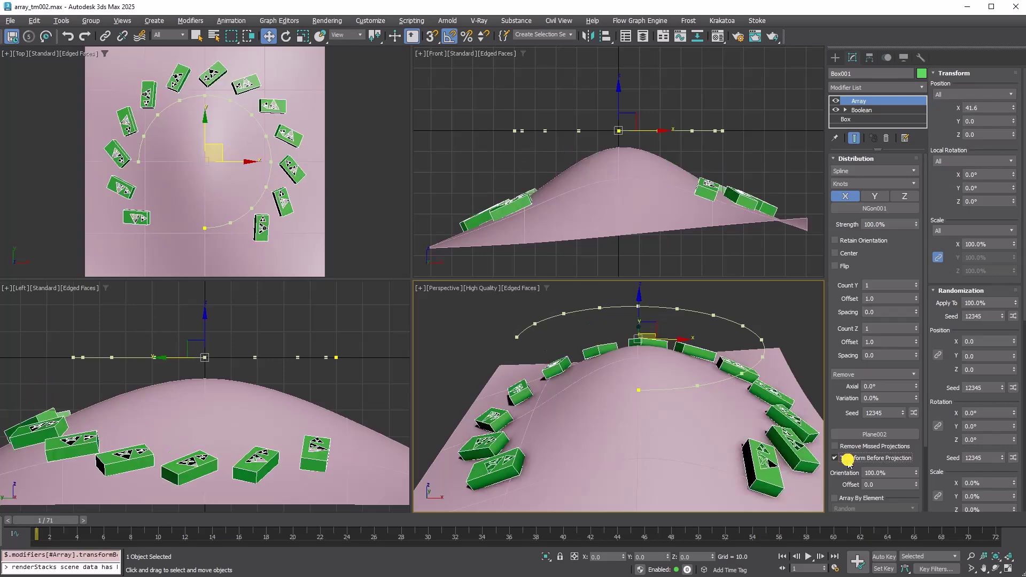
{"action": "left_click", "coordinate": [849, 463]}
{"action": "middle_click_drag", "start_coordinate": [650, 432], "coordinate": [619, 390], "text": "alt"}
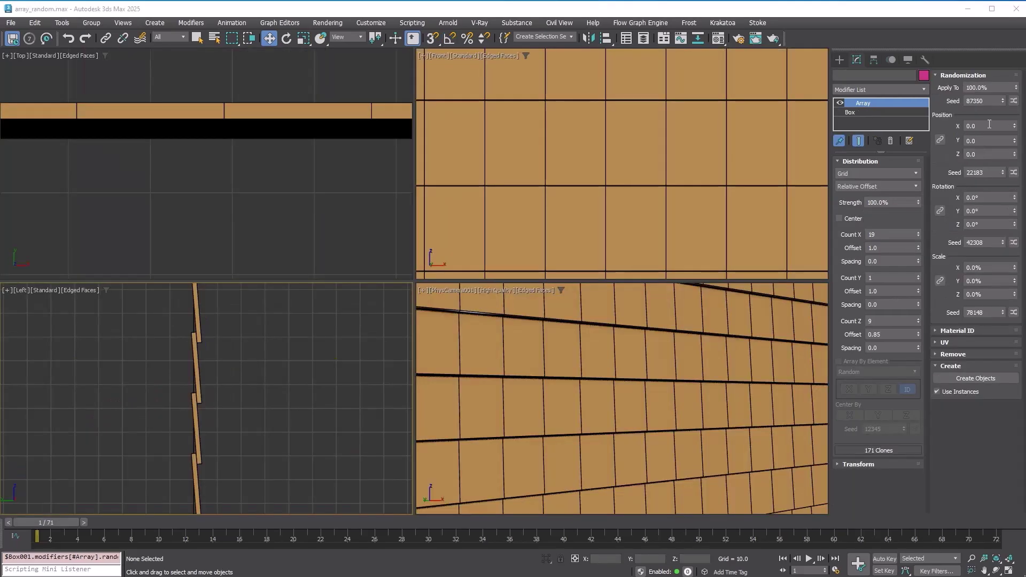
- Give the tiles random position offsets, X tilt and a small uniform random scale
{"action": "mouse_move", "coordinate": [1014, 128]}
{"action": "left_mouse_down"}
{"action": "mouse_move", "coordinate": [1014, 120]}
{"action": "mouse_move", "coordinate": [1019, 162]}
{"action": "mouse_move", "coordinate": [1014, 147]}
{"action": "left_mouse_up"}
{"action": "left_click_drag", "start_coordinate": [1014, 198], "coordinate": [1014, 226]}
{"action": "left_click", "coordinate": [941, 281]}
{"action": "left_click_drag", "start_coordinate": [1015, 267], "coordinate": [1014, 239]}
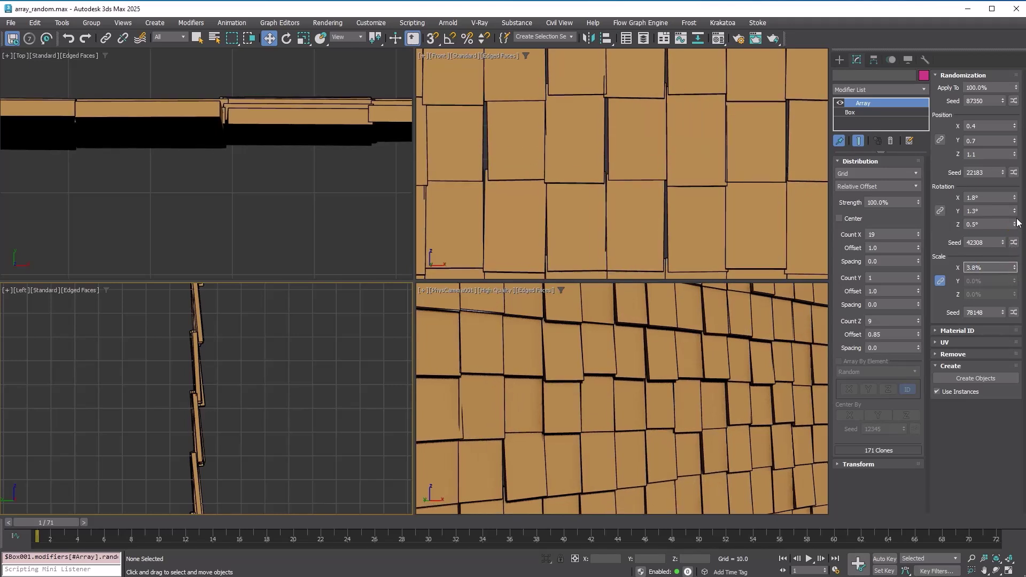
- Reshuffle the overall, position, rotation and scale seeds, then set Apply To 0%
{"action": "left_click", "coordinate": [1014, 101]}
{"action": "left_click", "coordinate": [1013, 172]}
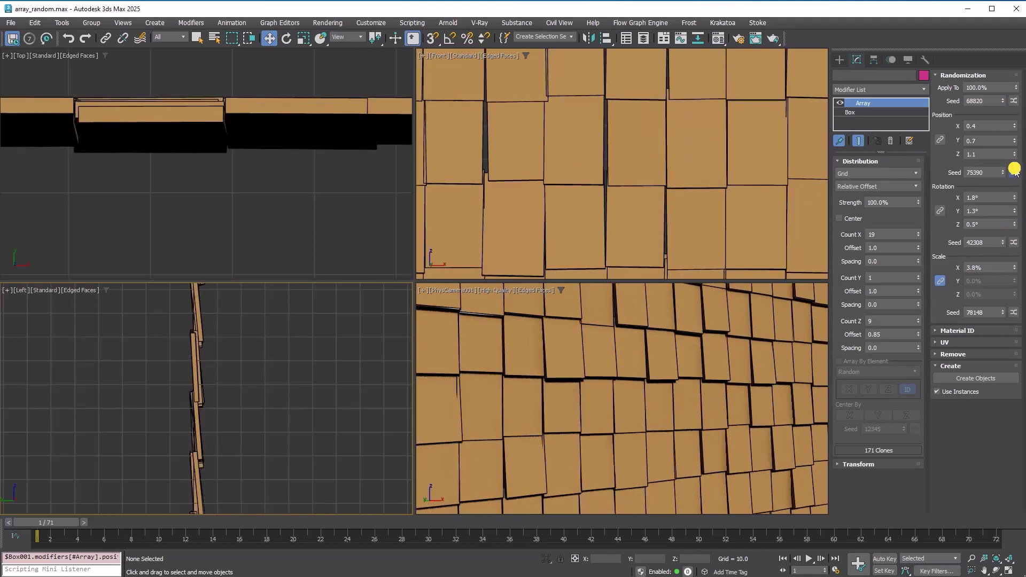
{"action": "left_click", "coordinate": [1014, 242]}
{"action": "left_click", "coordinate": [1014, 312]}
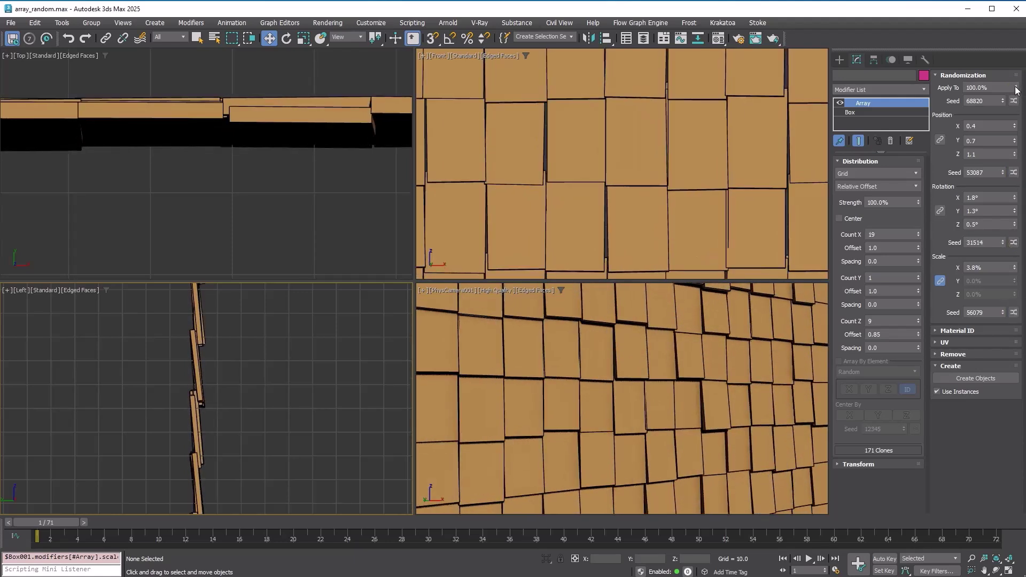
{"action": "left_click_drag", "start_coordinate": [1017, 89], "coordinate": [1024, 123]}
{"action": "left_click_drag", "start_coordinate": [1022, 19], "coordinate": [1021, 230]}
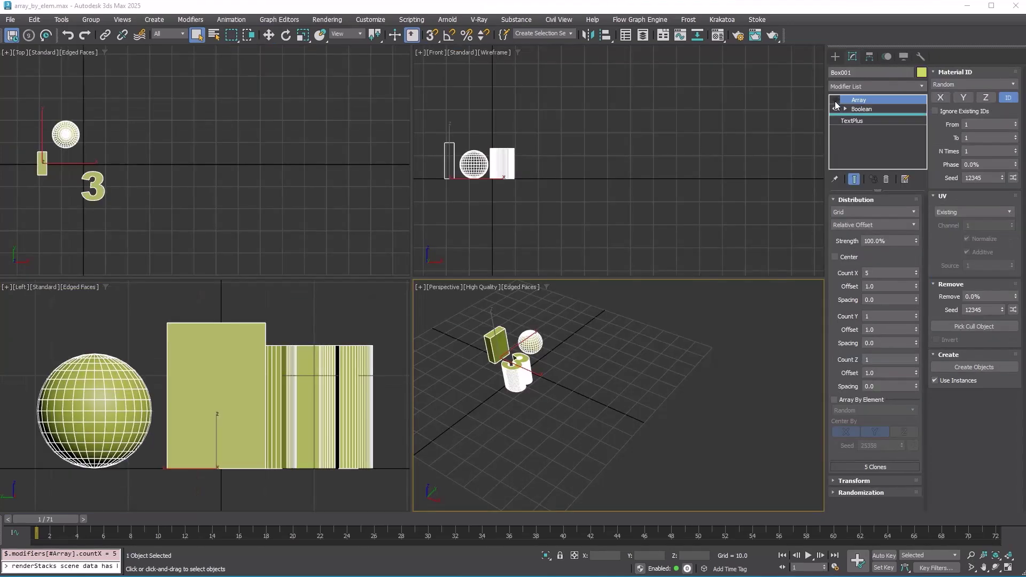
- Enable the Array, turn on Array By Element, and set Count X and Count Y to 10
{"action": "left_click", "coordinate": [835, 101]}
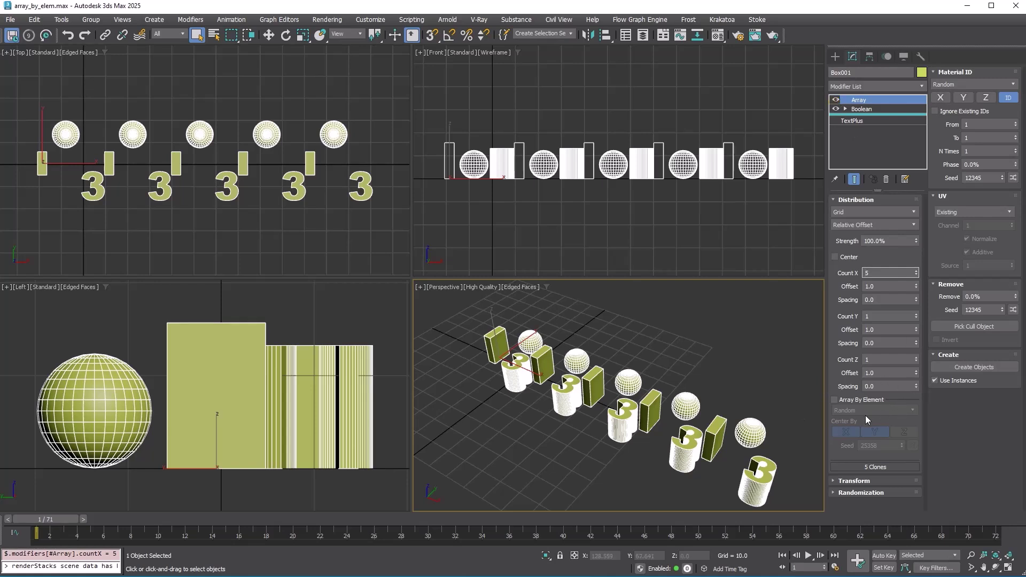
{"action": "left_click", "coordinate": [845, 400]}
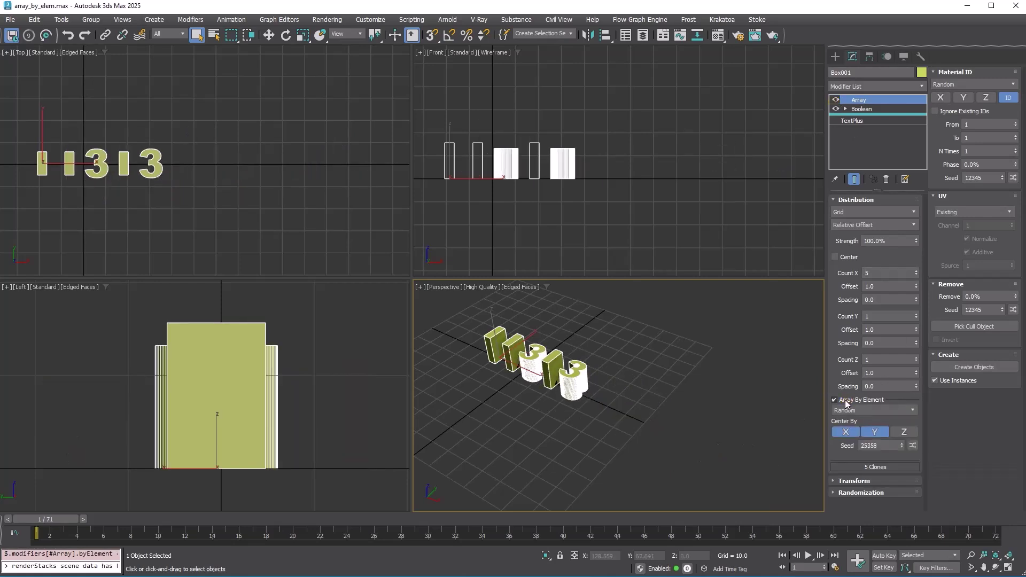
{"action": "left_click", "coordinate": [917, 271]}
{"action": "left_click", "coordinate": [917, 271]}
{"action": "left_click", "coordinate": [917, 271]}
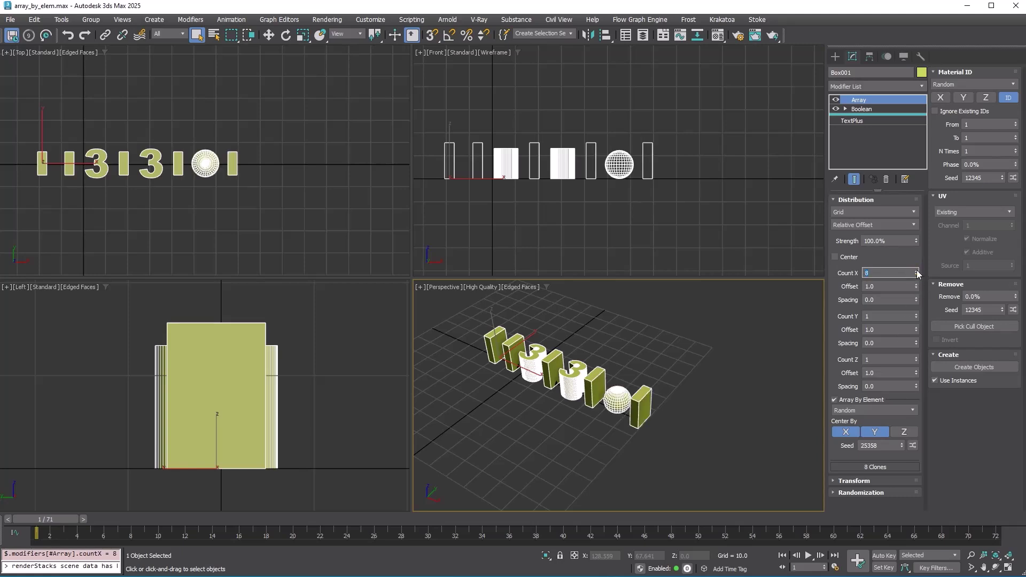
{"action": "left_click", "coordinate": [917, 271]}
{"action": "left_click", "coordinate": [917, 271]}
{"action": "left_click_drag", "start_coordinate": [916, 316], "coordinate": [917, 316]}
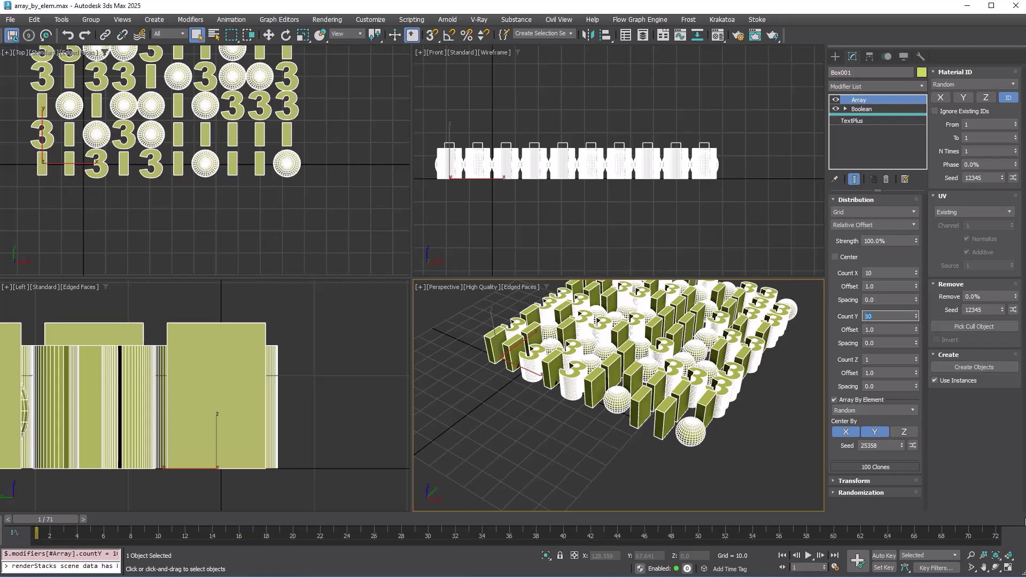
- Frame the 100-clone grid and toggle Array By Element off and on to compare
{"action": "left_click", "coordinate": [1010, 555]}
{"action": "middle_click_drag", "start_coordinate": [638, 416], "coordinate": [477, 472], "text": "alt"}
{"action": "middle_click_drag", "start_coordinate": [695, 427], "coordinate": [684, 457], "text": "alt"}
{"action": "scroll", "coordinate": [679, 438], "scroll_direction": "up", "scroll_amount": 6}
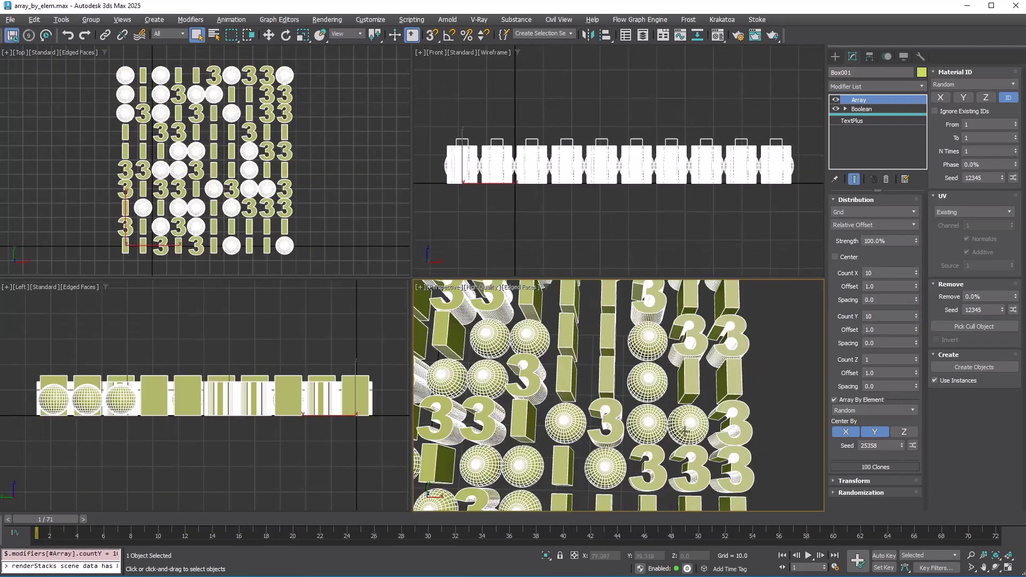
{"action": "middle_click_drag", "start_coordinate": [671, 406], "coordinate": [737, 398], "text": "alt"}
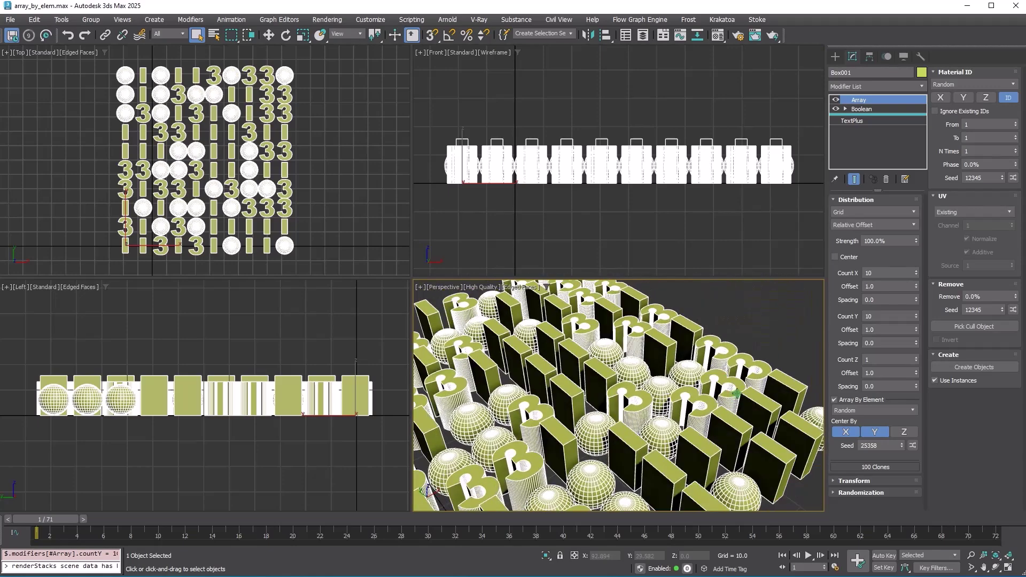
{"action": "key", "text": "z"}
{"action": "middle_click_drag", "start_coordinate": [664, 408], "coordinate": [671, 469], "text": "alt"}
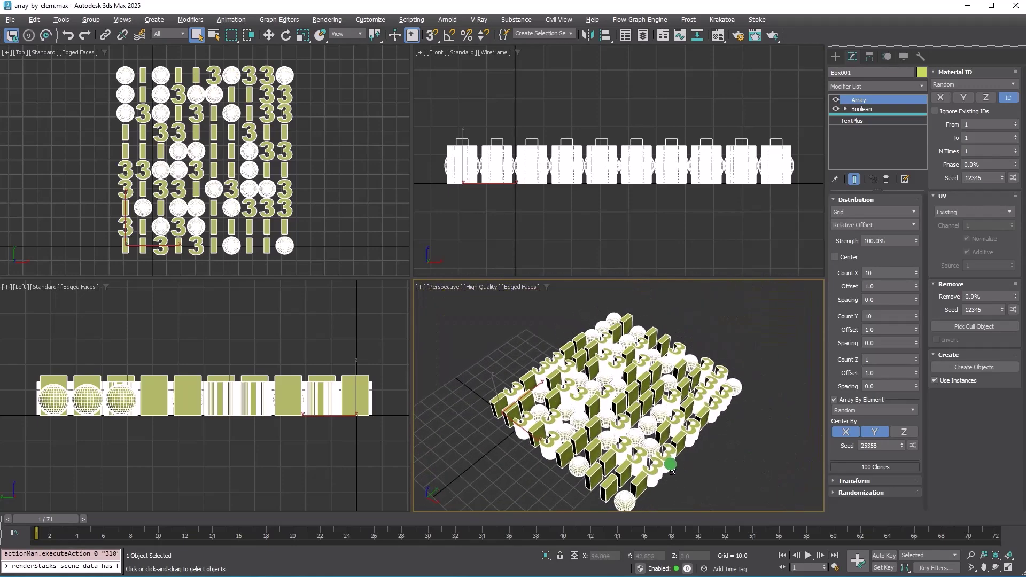
{"action": "left_click", "coordinate": [855, 401]}
{"action": "left_click", "coordinate": [855, 401]}
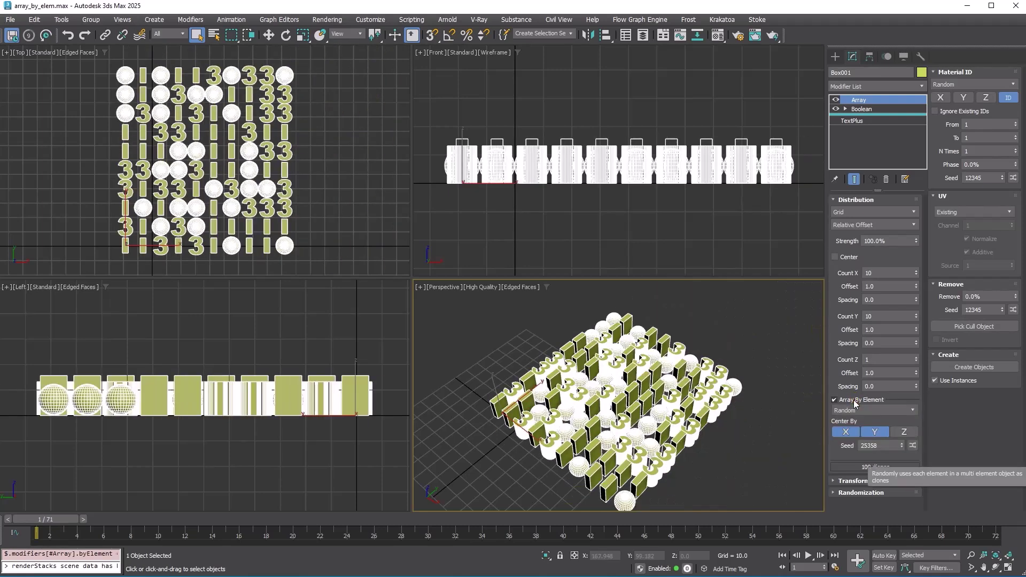
{"action": "left_click", "coordinate": [855, 401]}
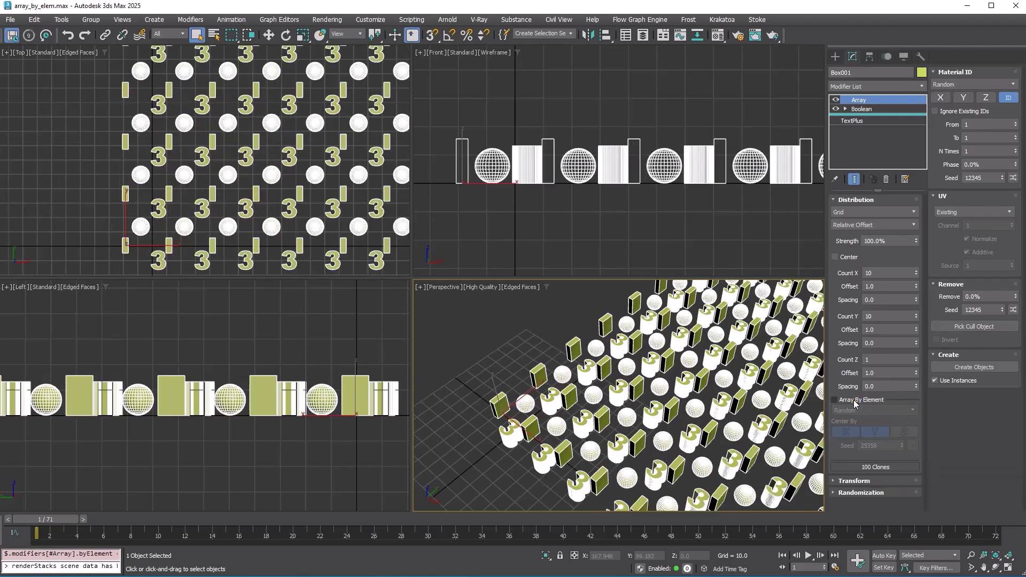
{"action": "left_click", "coordinate": [855, 400]}
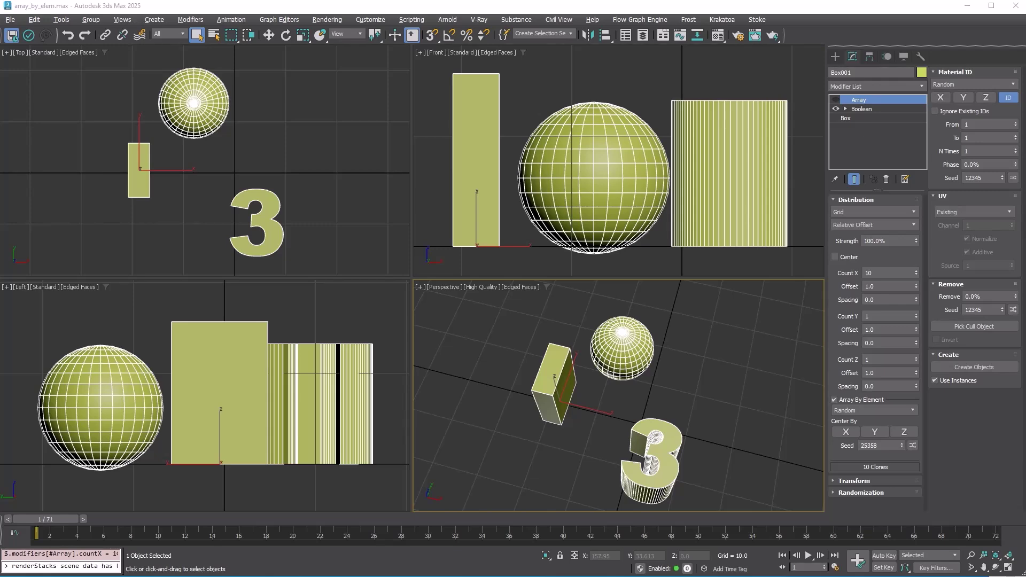
- Re-enable the Array on the box, reframe it, and keep Random element ordering
{"action": "mouse_move", "coordinate": [716, 431]}
{"action": "middle_mouse_down", "text": "alt"}
{"action": "mouse_move", "coordinate": [652, 422]}
{"action": "mouse_move", "coordinate": [717, 369]}
{"action": "mouse_move", "coordinate": [725, 409]}
{"action": "mouse_move", "coordinate": [695, 413]}
{"action": "middle_mouse_up", "text": "alt"}
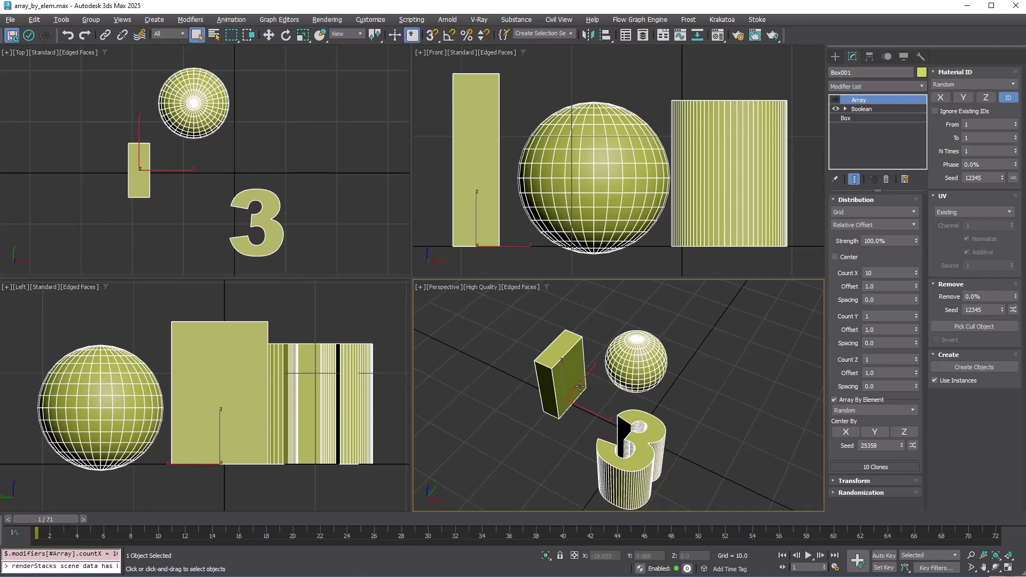
{"action": "left_click", "coordinate": [835, 100]}
{"action": "left_click", "coordinate": [690, 426]}
{"action": "key", "text": "z"}
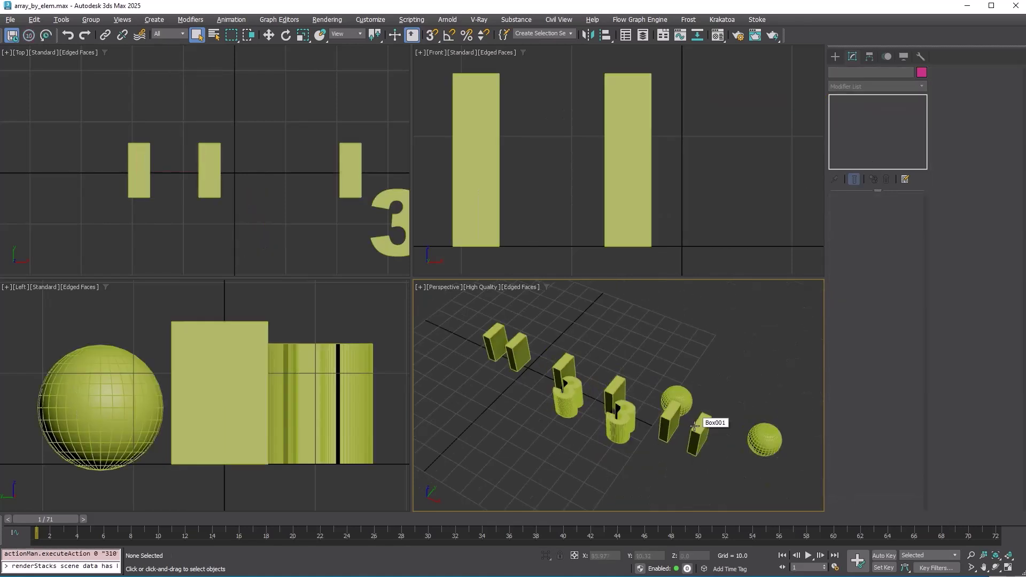
{"action": "left_click", "coordinate": [666, 423]}
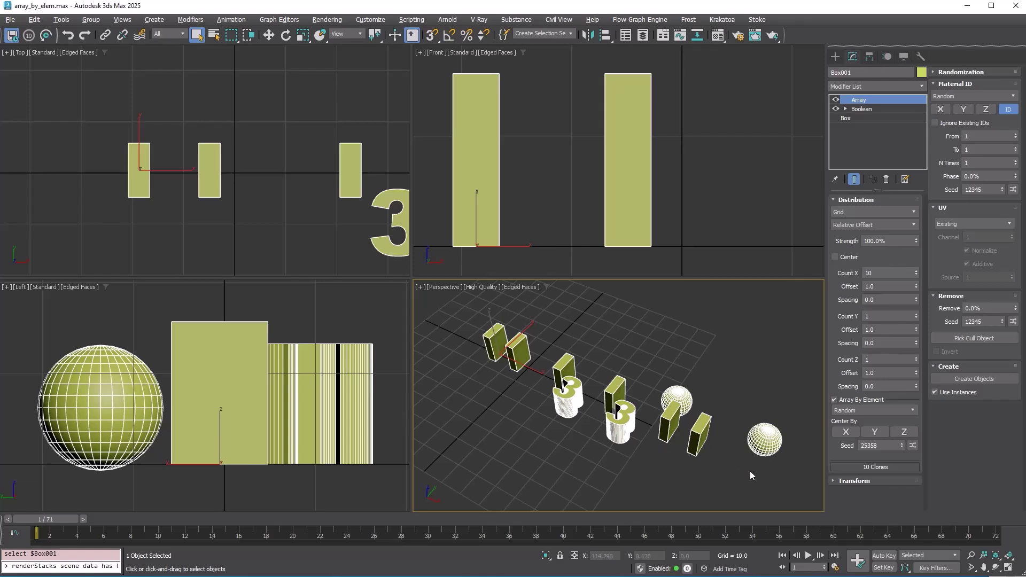
{"action": "left_click", "coordinate": [845, 410]}
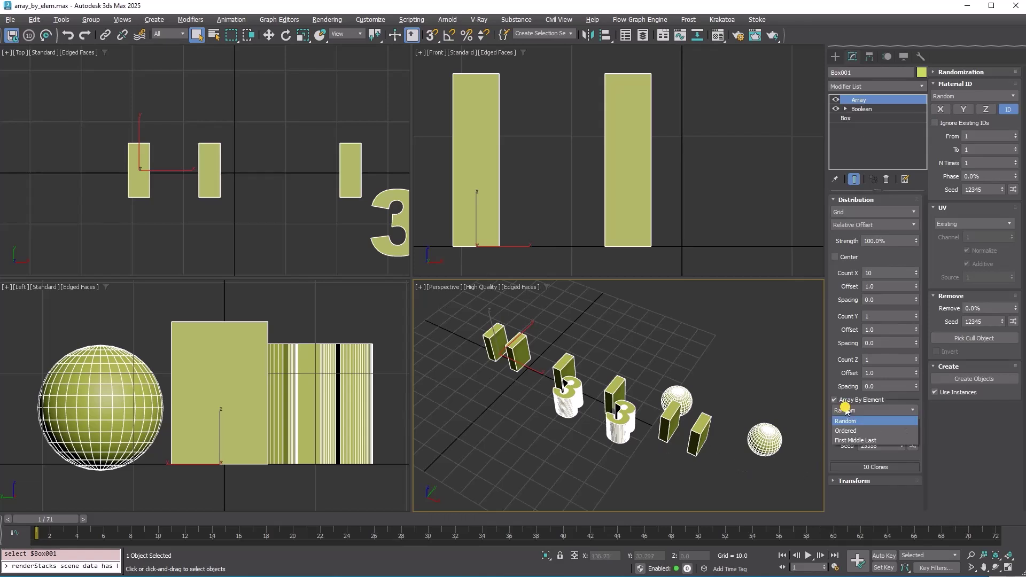
{"action": "left_click", "coordinate": [872, 422]}
- Reset the Count X offset to zero so the elements stack together
{"action": "middle_click_drag", "start_coordinate": [534, 385], "coordinate": [468, 369], "text": "alt"}
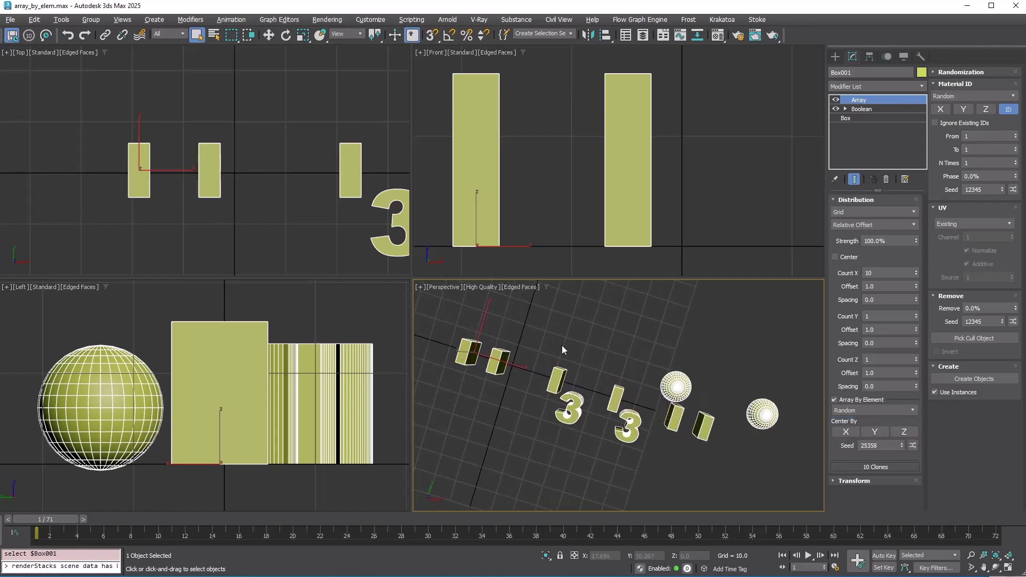
{"action": "middle_click_drag", "start_coordinate": [612, 371], "coordinate": [646, 369], "text": "alt"}
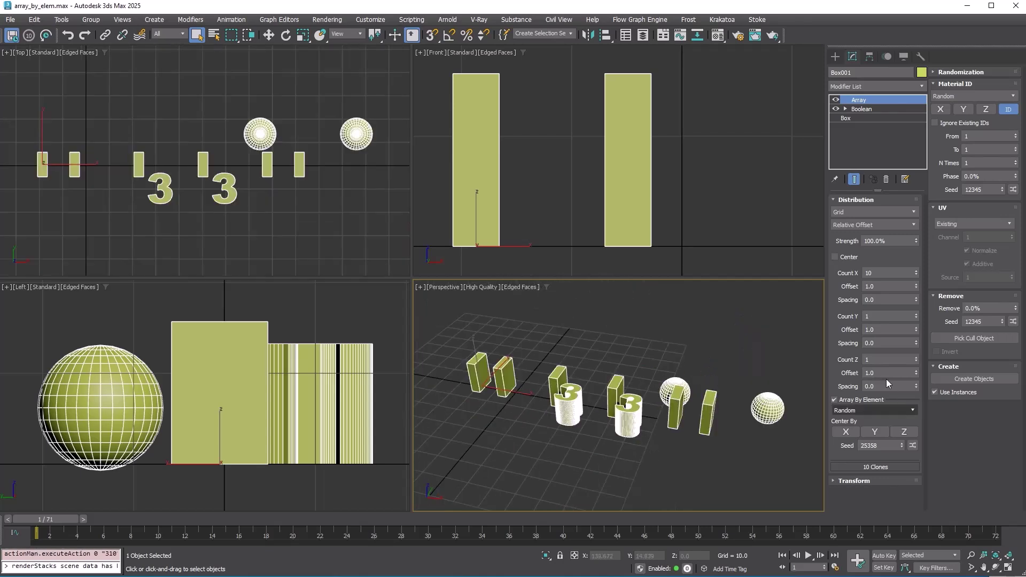
{"action": "right_click", "coordinate": [915, 286]}
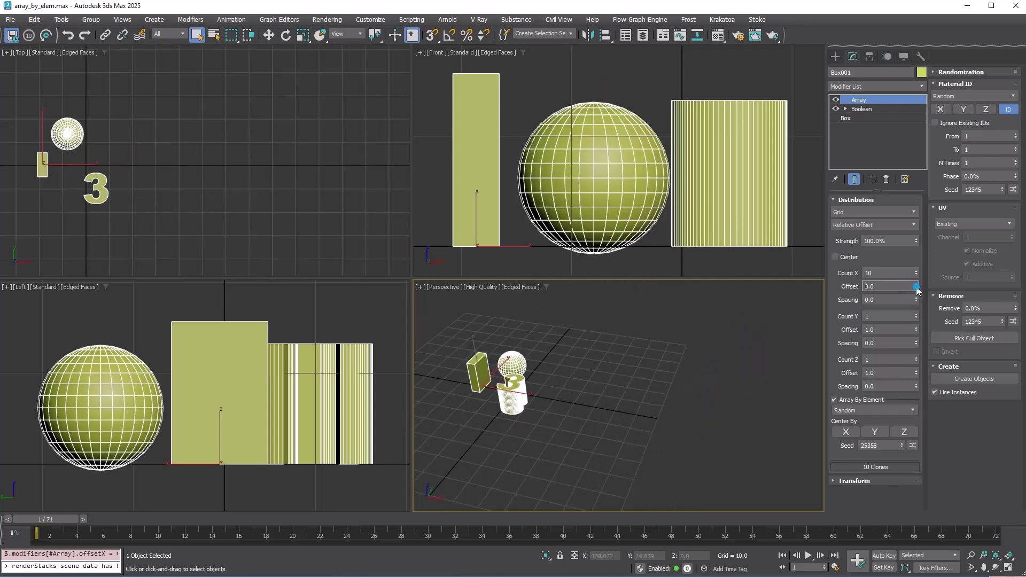
{"action": "key", "text": "z"}
{"action": "middle_click_drag", "start_coordinate": [567, 448], "coordinate": [638, 436], "text": "alt"}
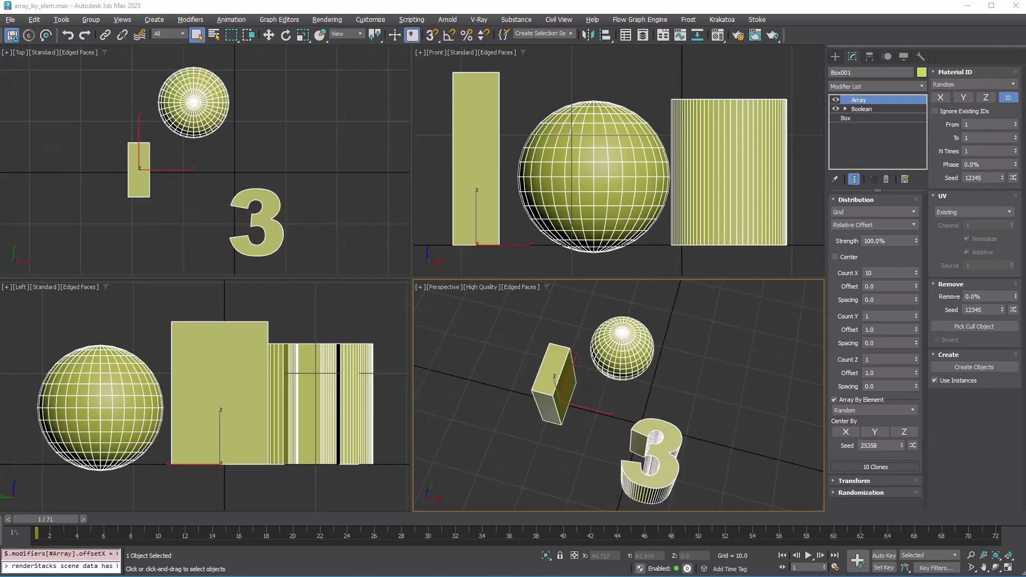
- Enable Center By X and Center By Y, comparing each on and off, and refit all views
{"action": "left_click", "coordinate": [846, 433]}
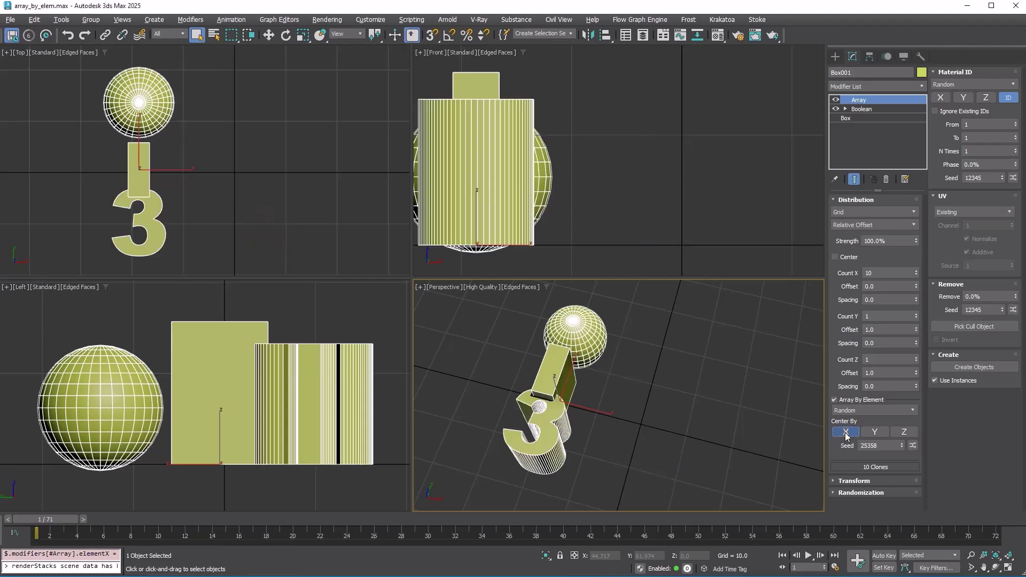
{"action": "left_click", "coordinate": [846, 432]}
{"action": "left_click", "coordinate": [846, 433]}
{"action": "left_click", "coordinate": [846, 433]}
{"action": "left_click", "coordinate": [846, 433]}
{"action": "left_click", "coordinate": [878, 432]}
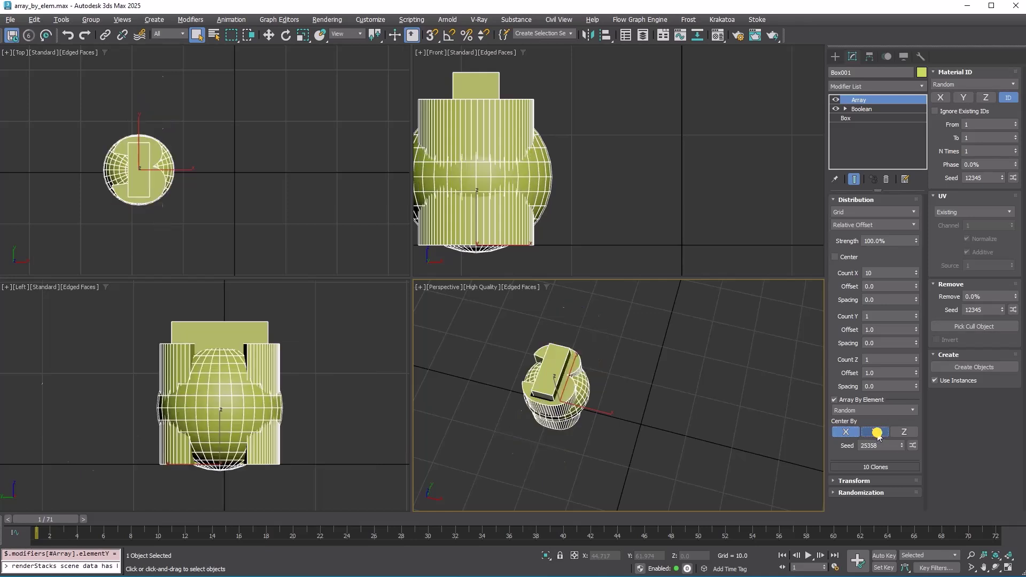
{"action": "left_click", "coordinate": [878, 433]}
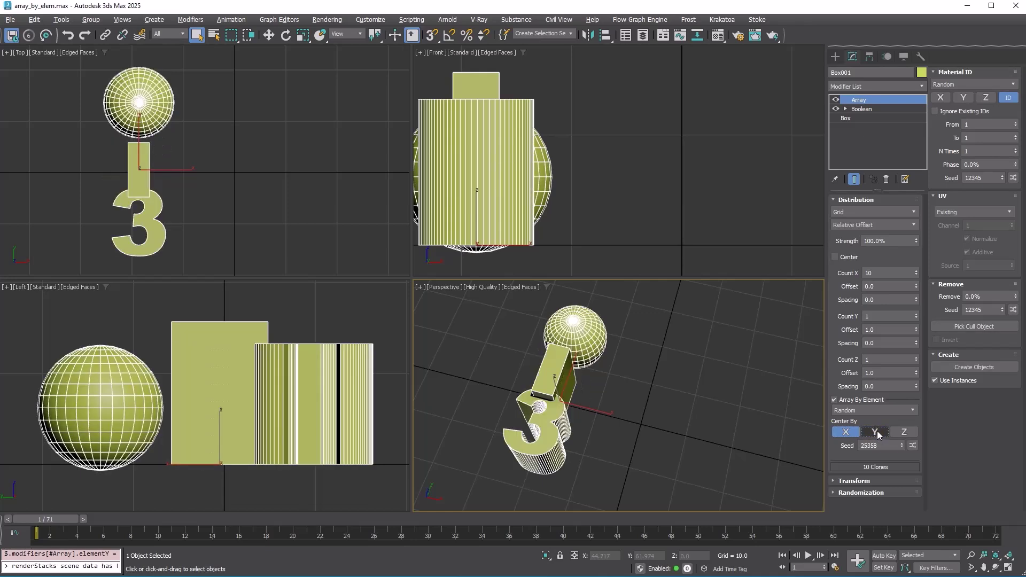
{"action": "left_click", "coordinate": [878, 432]}
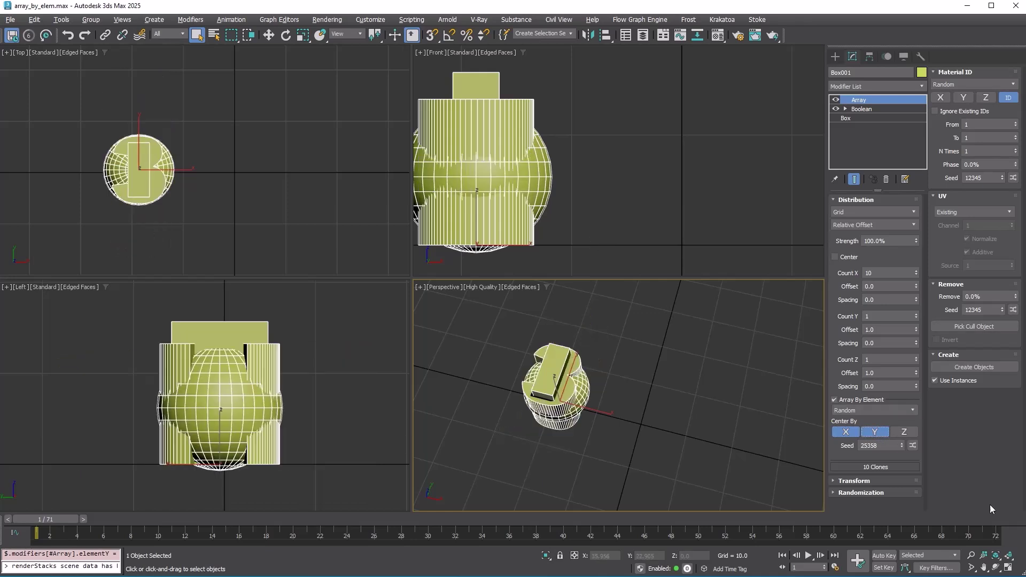
{"action": "left_click", "coordinate": [1015, 555]}
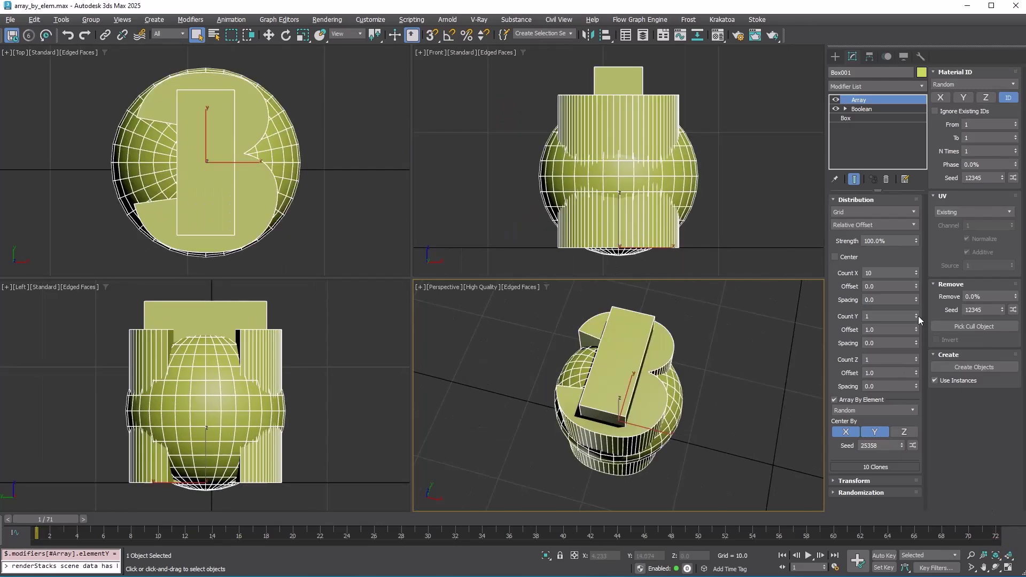
{"action": "left_click", "coordinate": [900, 286]}
- Set the Count X offset to 1.0 to spread the ten clones apart
{"action": "type", "text": "1"}
{"action": "key", "text": "Return"}
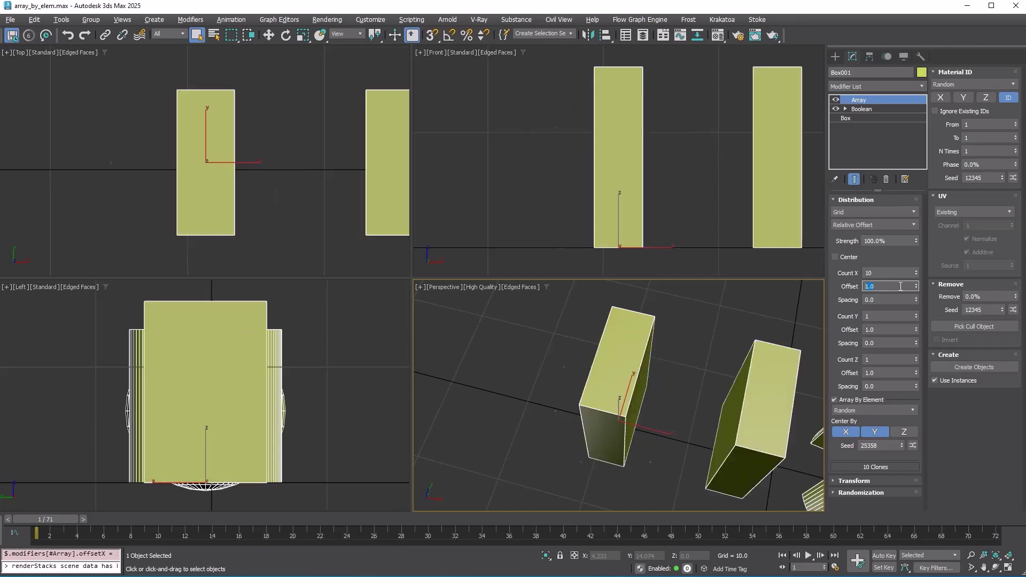
{"action": "key", "text": "z"}
{"action": "middle_click_drag", "start_coordinate": [654, 410], "coordinate": [610, 422], "text": "alt"}
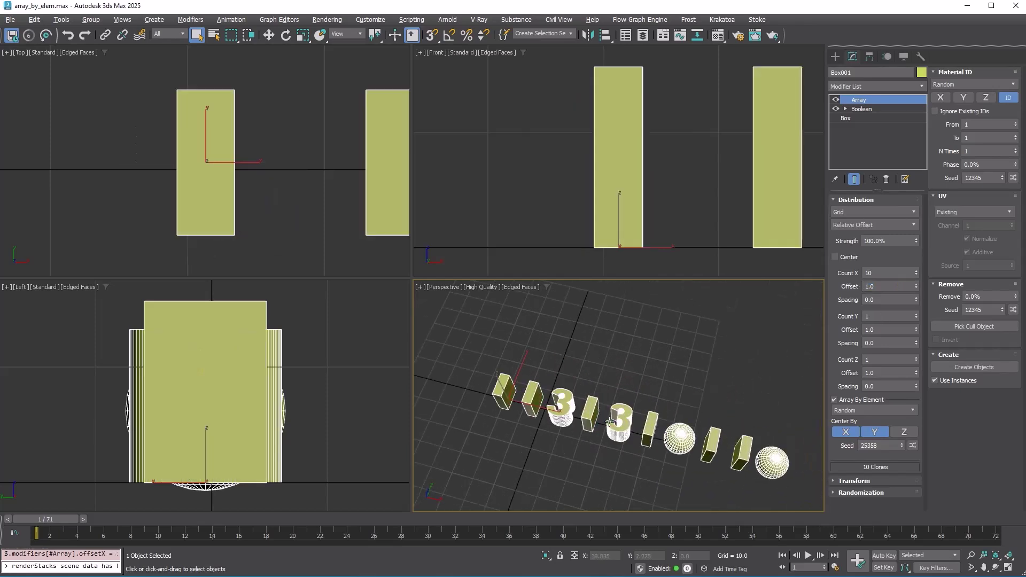
- Raise Count Y to 3 and set Array By Element to Ordered
{"action": "left_click", "coordinate": [918, 314]}
{"action": "left_click", "coordinate": [917, 314]}
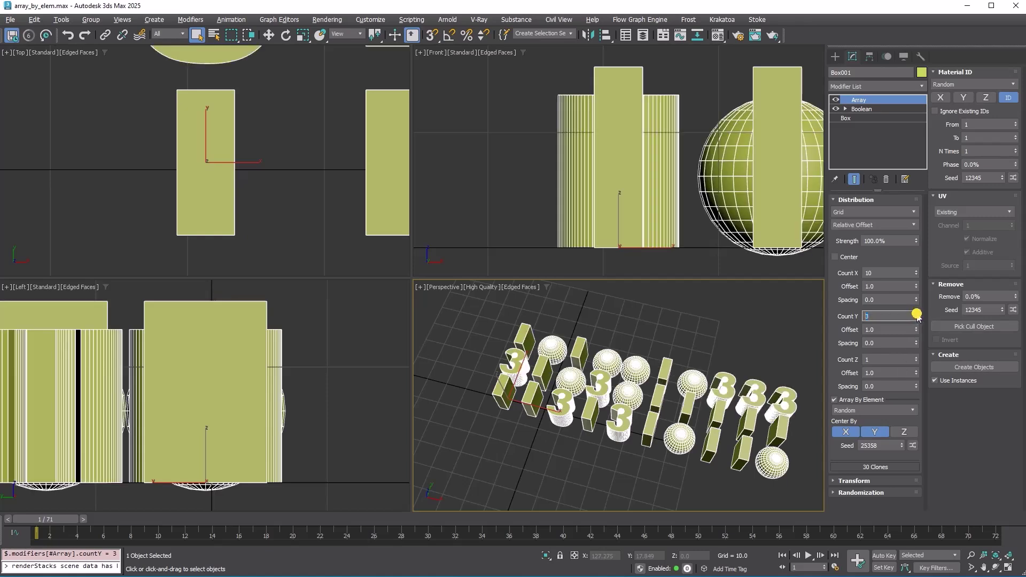
{"action": "left_click", "coordinate": [863, 409]}
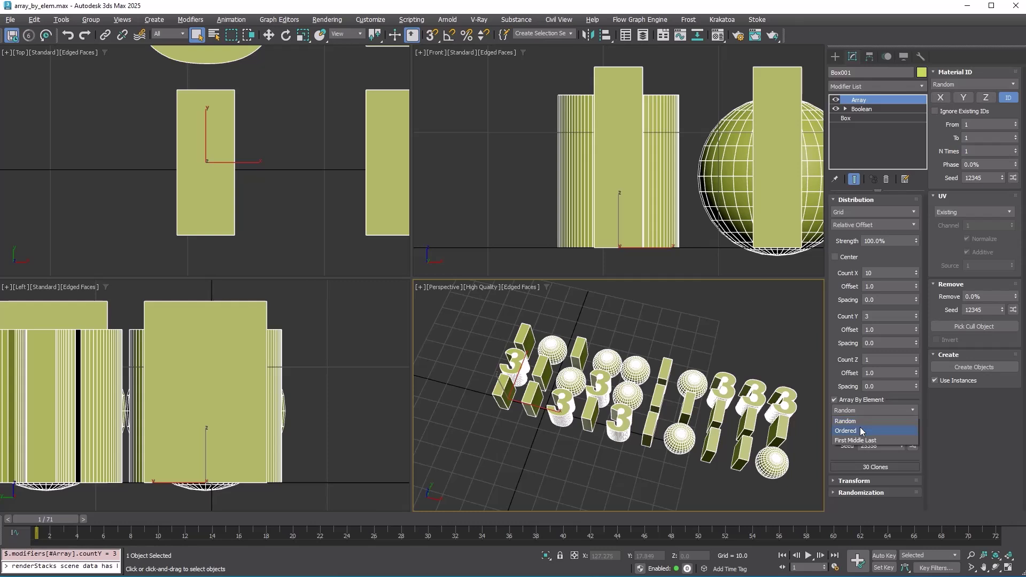
{"action": "left_click", "coordinate": [861, 431]}
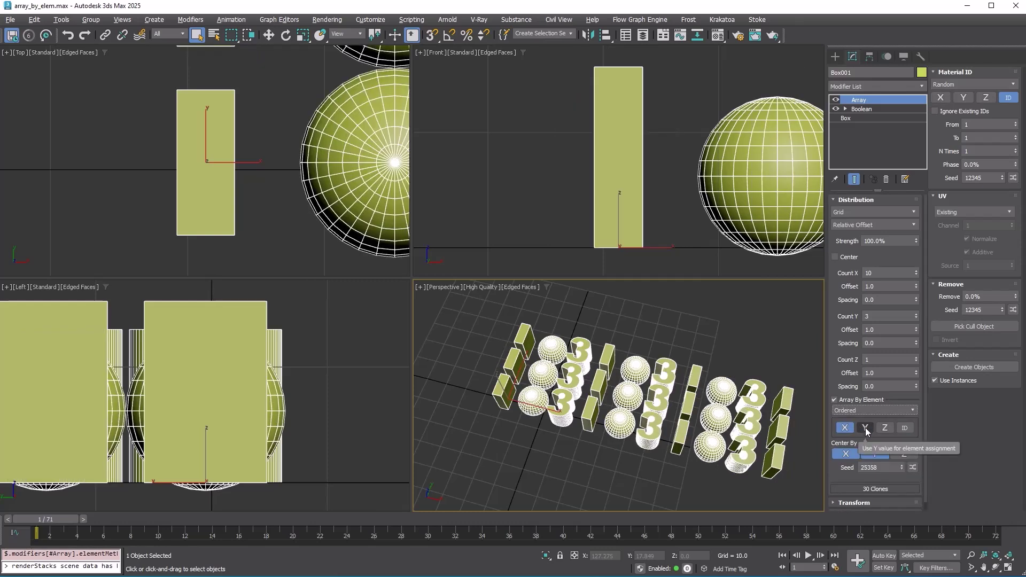
- Order elements along Y, then by material ID, and raise Count Y to 5
{"action": "left_click", "coordinate": [866, 429]}
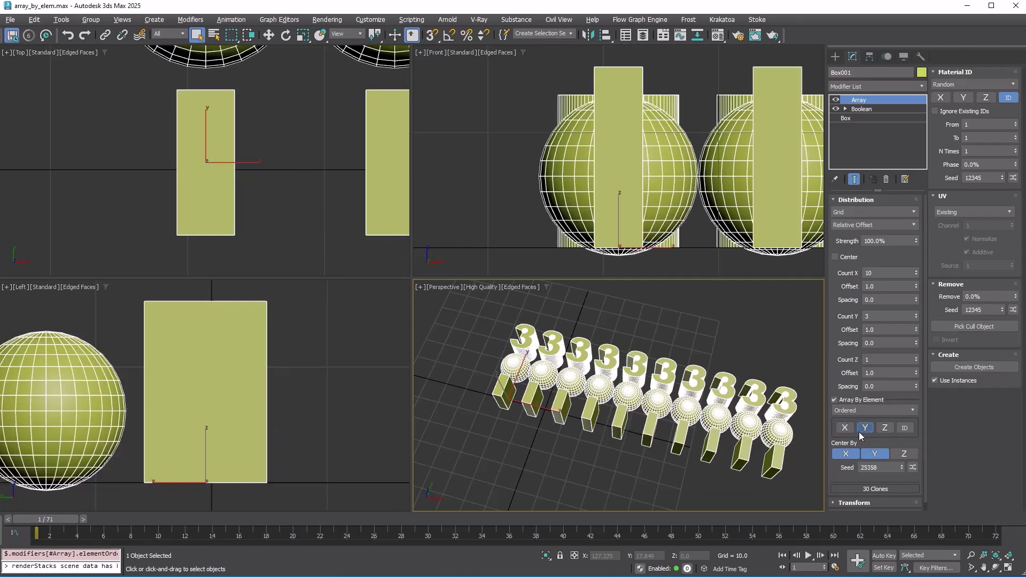
{"action": "middle_click_drag", "start_coordinate": [685, 461], "coordinate": [647, 478]}
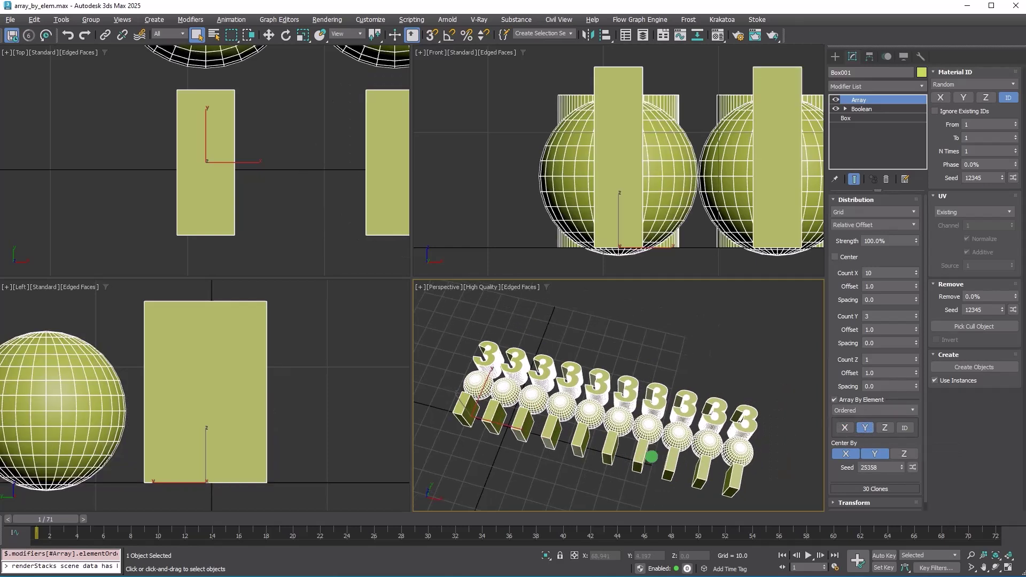
{"action": "left_click", "coordinate": [1009, 556]}
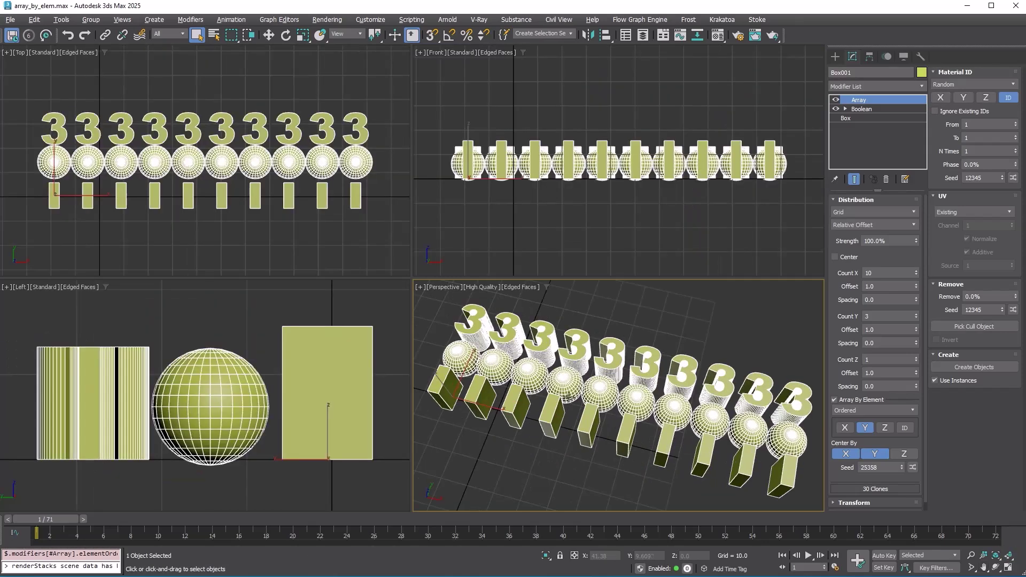
{"action": "left_click", "coordinate": [208, 224]}
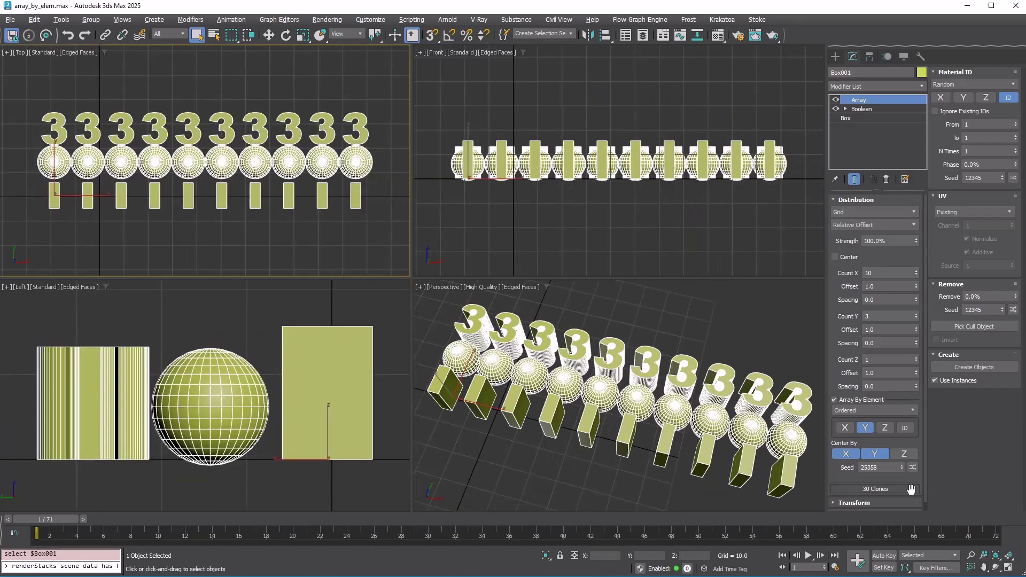
{"action": "left_click", "coordinate": [905, 428]}
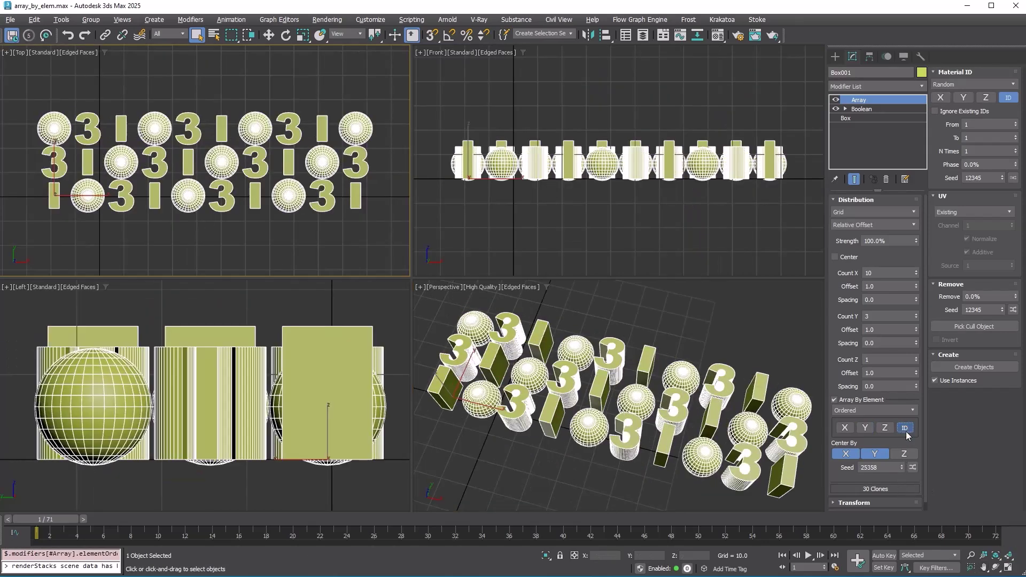
{"action": "left_click", "coordinate": [916, 315]}
{"action": "left_click", "coordinate": [916, 316]}
{"action": "scroll", "coordinate": [722, 451], "scroll_direction": "down", "scroll_amount": 3}
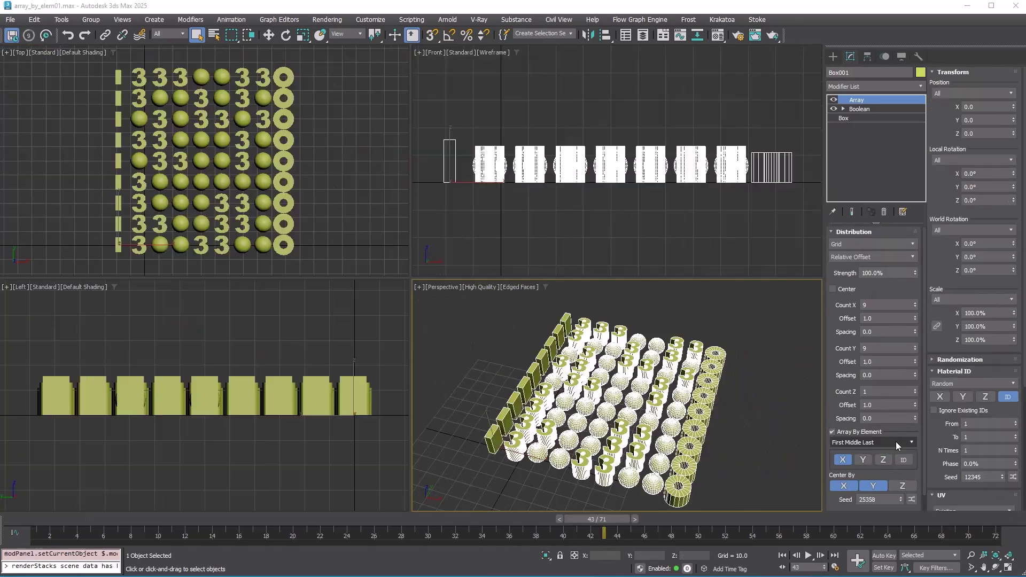
- Use First Middle Last ordering, trying Y and Z with extra Z layers, then return to X with Count Z 1
{"action": "left_click", "coordinate": [896, 442]}
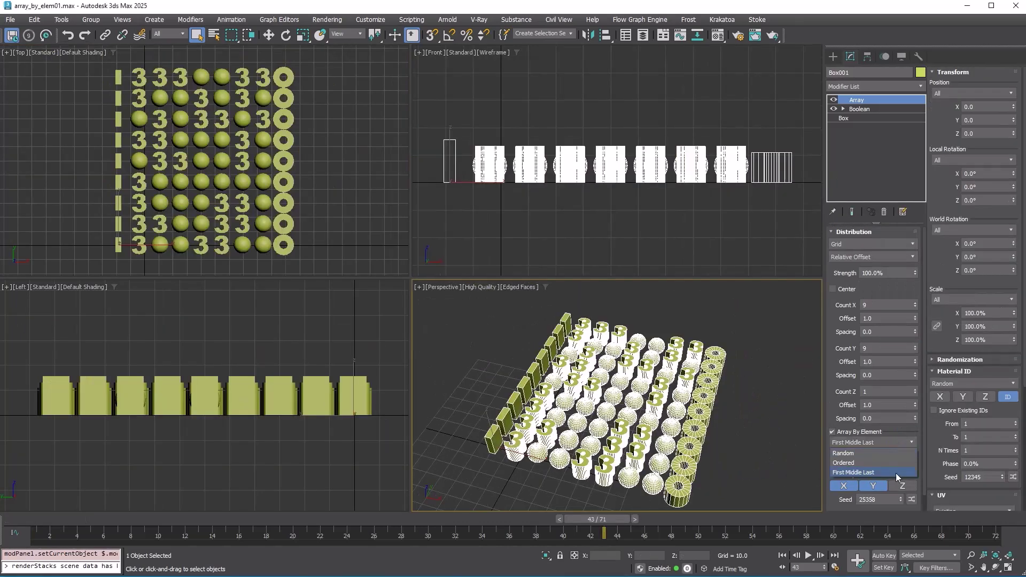
{"action": "left_click", "coordinate": [873, 473]}
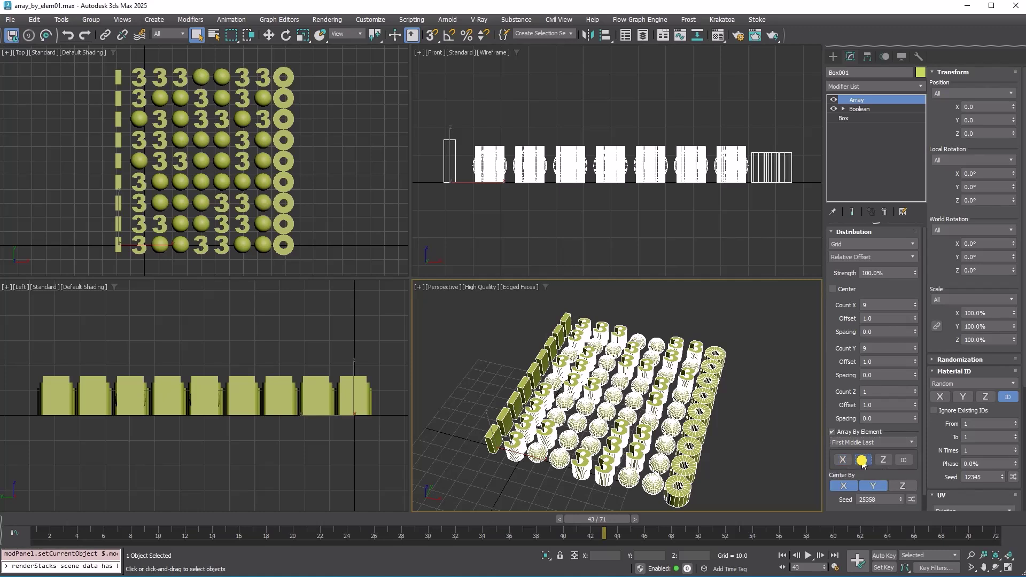
{"action": "left_click", "coordinate": [861, 460]}
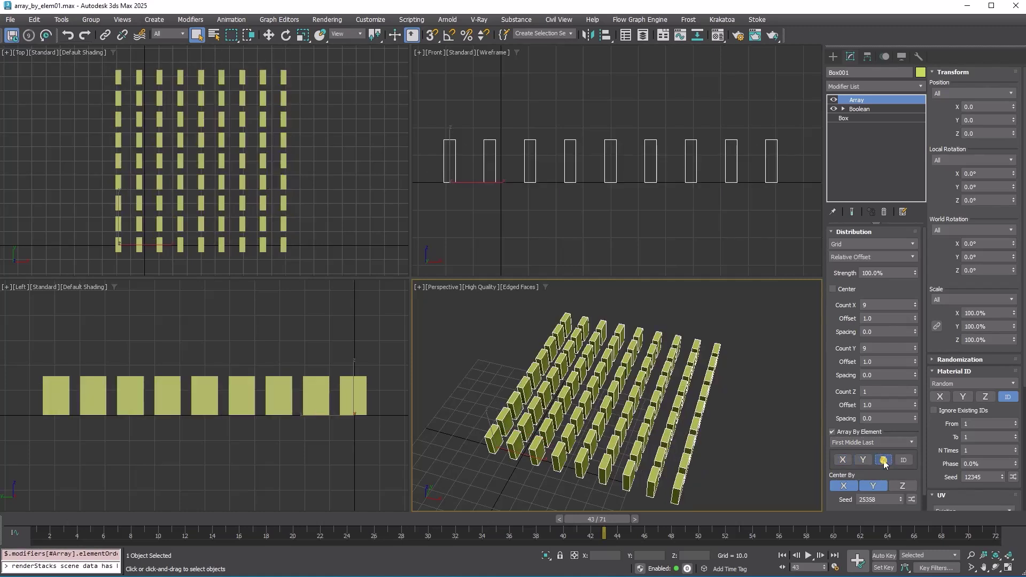
{"action": "left_click", "coordinate": [883, 460]}
{"action": "left_click", "coordinate": [913, 390]}
{"action": "left_click", "coordinate": [912, 390]}
{"action": "left_click", "coordinate": [912, 390]}
{"action": "left_click", "coordinate": [913, 390]}
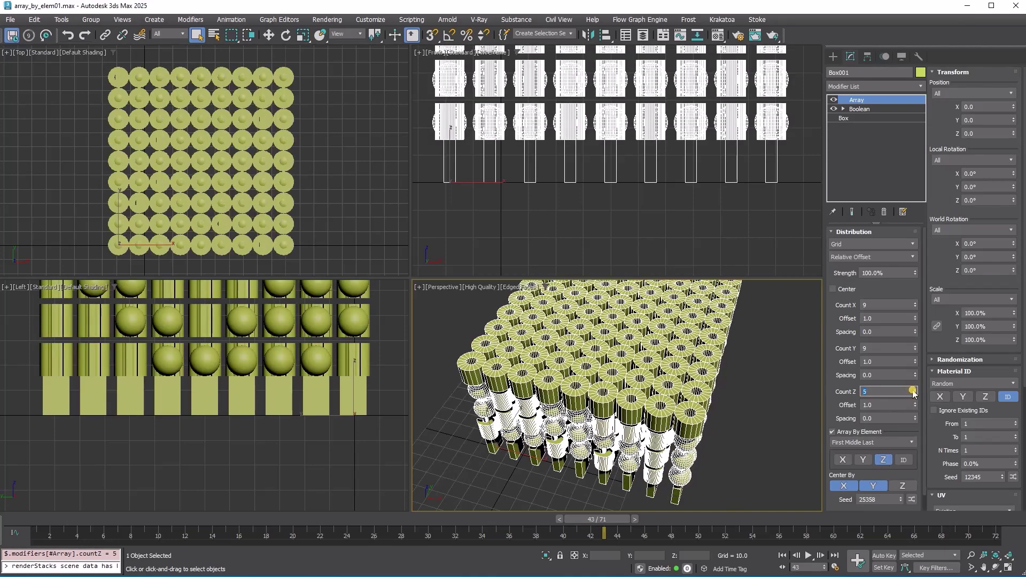
{"action": "left_click", "coordinate": [913, 390]}
{"action": "middle_click_drag", "start_coordinate": [737, 412], "coordinate": [714, 460], "text": "alt"}
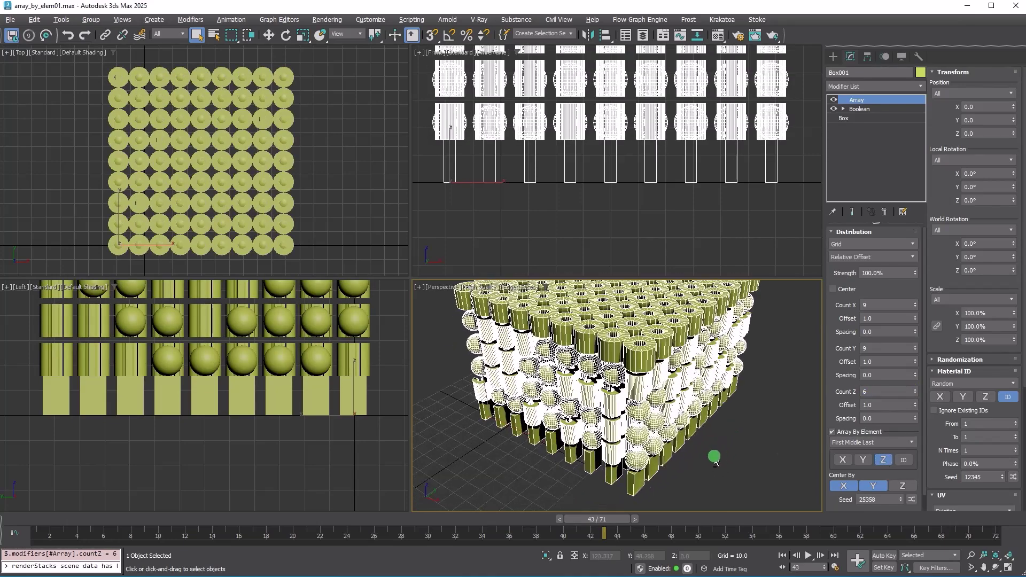
{"action": "left_click", "coordinate": [843, 460]}
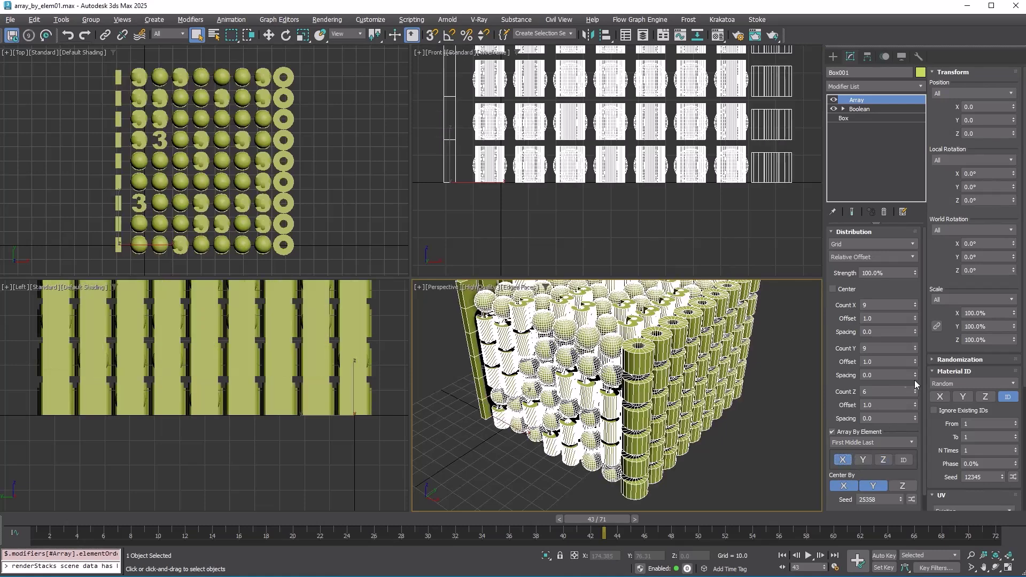
{"action": "right_click", "coordinate": [914, 389]}
{"action": "middle_click_drag", "start_coordinate": [706, 422], "coordinate": [707, 445], "text": "alt"}
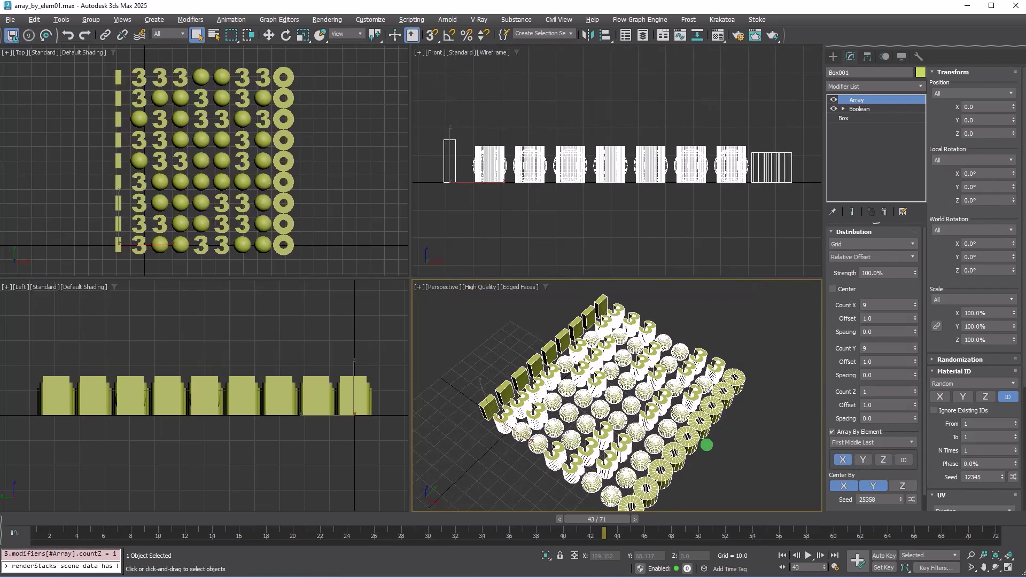
- Show the Boolean's operands, highlighting the sphere, text and tube before returning to the base object
{"action": "left_click", "coordinate": [859, 108]}
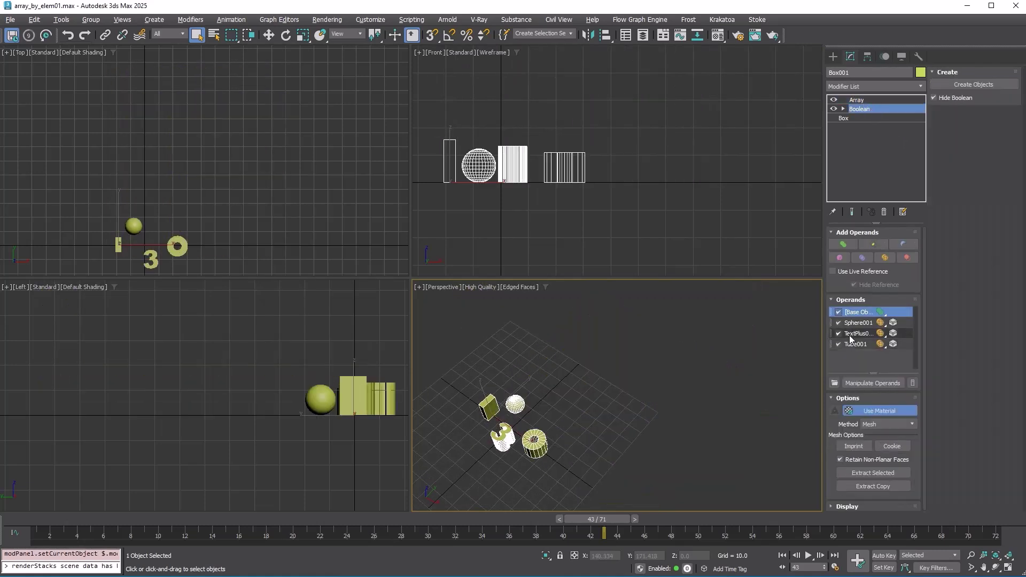
{"action": "left_click", "coordinate": [858, 323]}
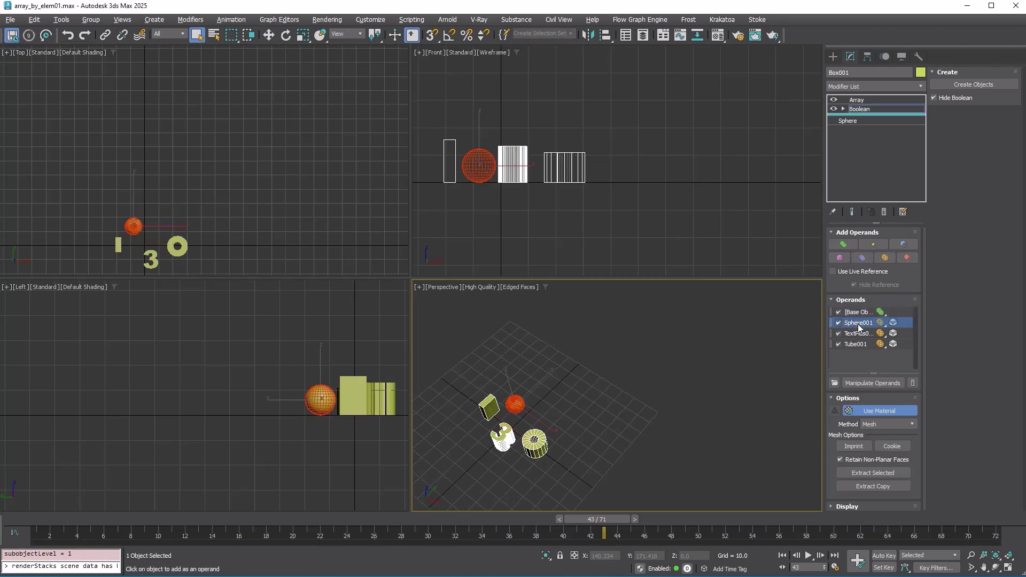
{"action": "left_click", "coordinate": [860, 333]}
{"action": "left_click", "coordinate": [864, 345]}
{"action": "left_click", "coordinate": [864, 311]}
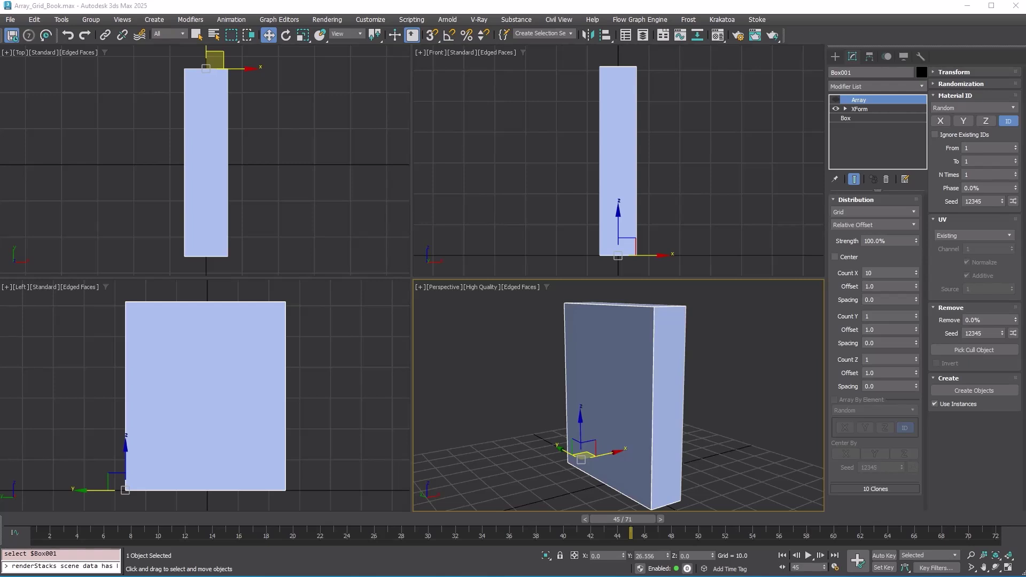
- Enable the book box's Array to show ten book clones of varying sizes, and frame them
{"action": "mouse_move", "coordinate": [591, 465]}
{"action": "middle_mouse_down", "text": "alt"}
{"action": "mouse_move", "coordinate": [667, 469]}
{"action": "mouse_move", "coordinate": [726, 435]}
{"action": "mouse_move", "coordinate": [659, 475]}
{"action": "mouse_move", "coordinate": [586, 478]}
{"action": "mouse_move", "coordinate": [605, 470]}
{"action": "middle_mouse_up", "text": "alt"}
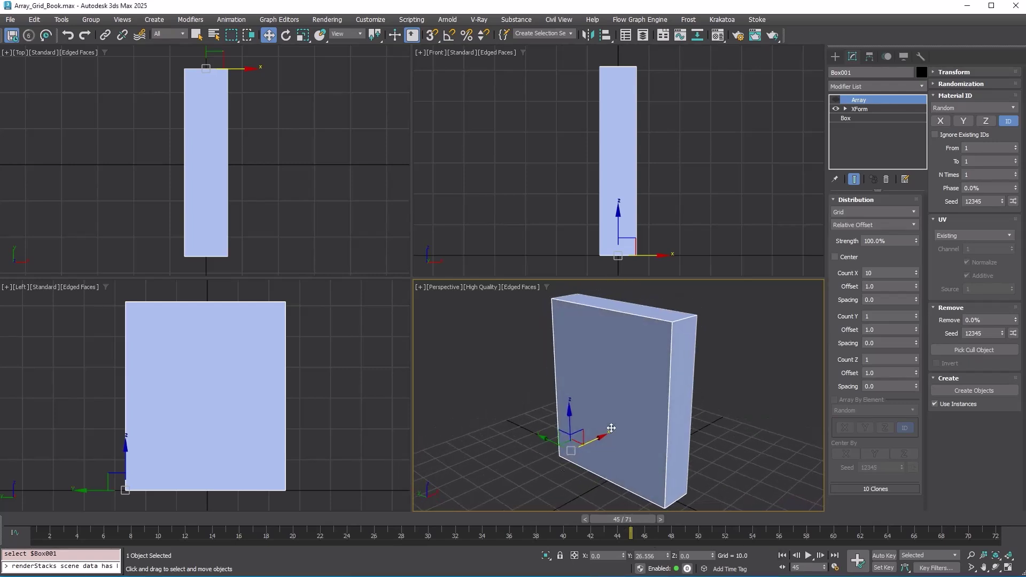
{"action": "left_click", "coordinate": [836, 100]}
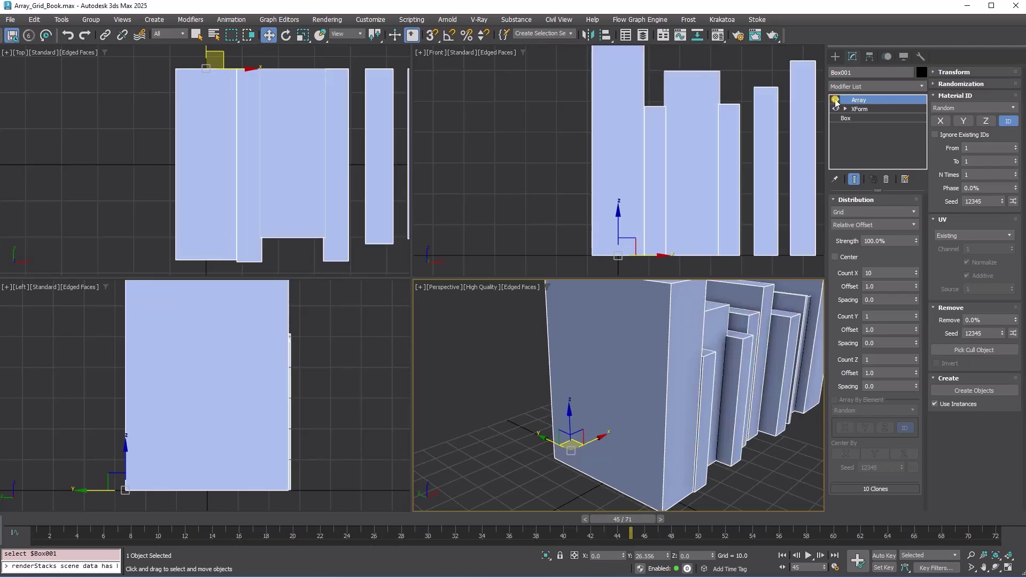
{"action": "left_click", "coordinate": [758, 485]}
{"action": "left_click", "coordinate": [1009, 557]}
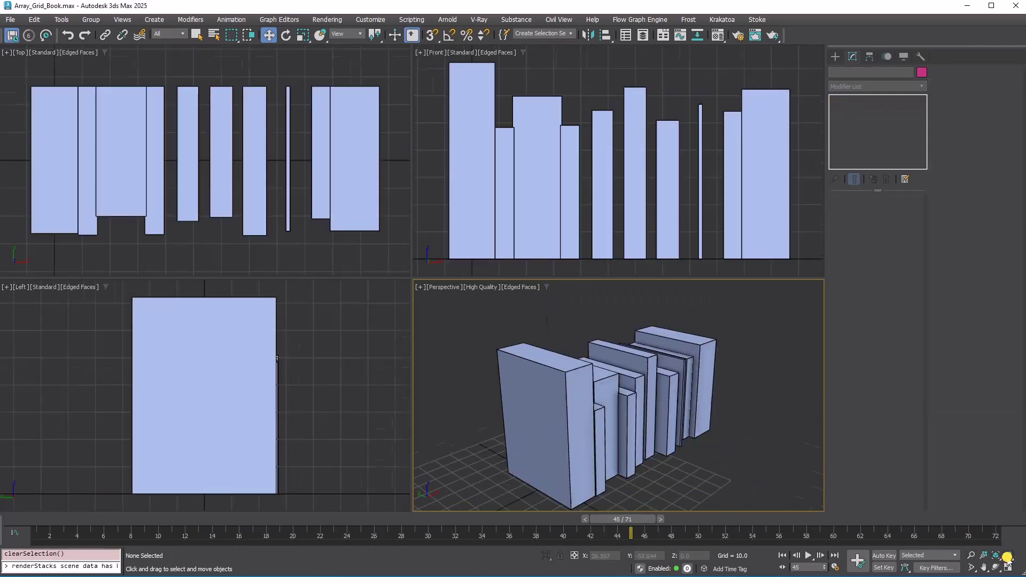
{"action": "middle_click_drag", "start_coordinate": [743, 479], "coordinate": [683, 472], "text": "alt"}
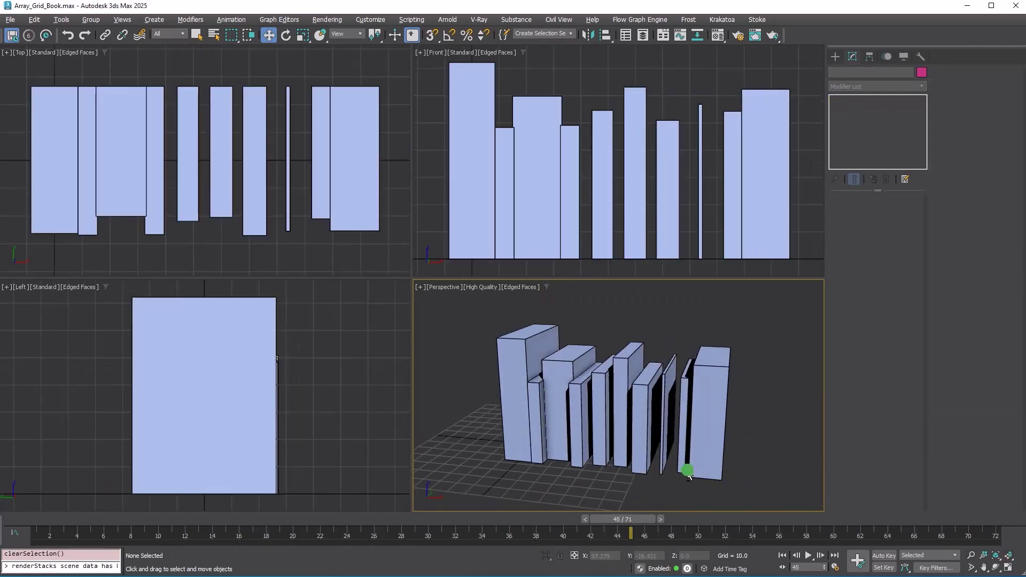
- Add a second Array to the books with Fill distribution and a width of 300
{"action": "left_click", "coordinate": [720, 424]}
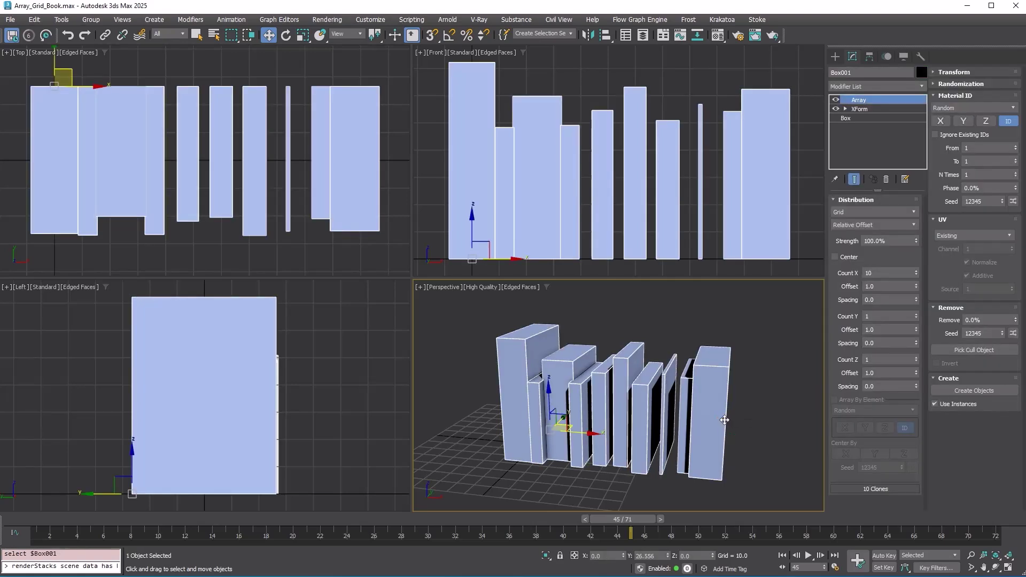
{"action": "left_click", "coordinate": [869, 86]}
{"action": "type", "text": "arr"}
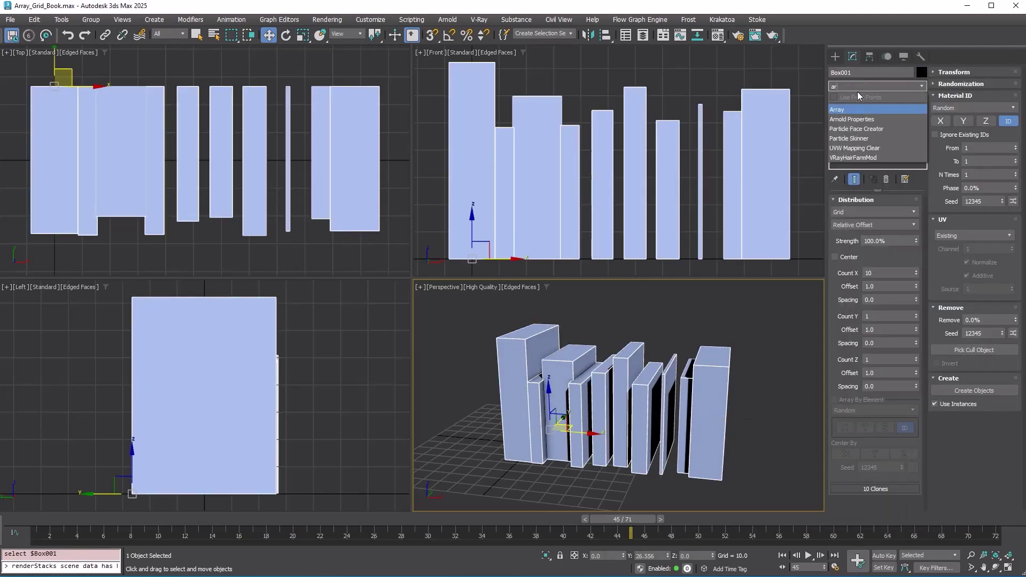
{"action": "left_click", "coordinate": [867, 111]}
{"action": "left_click", "coordinate": [874, 224]}
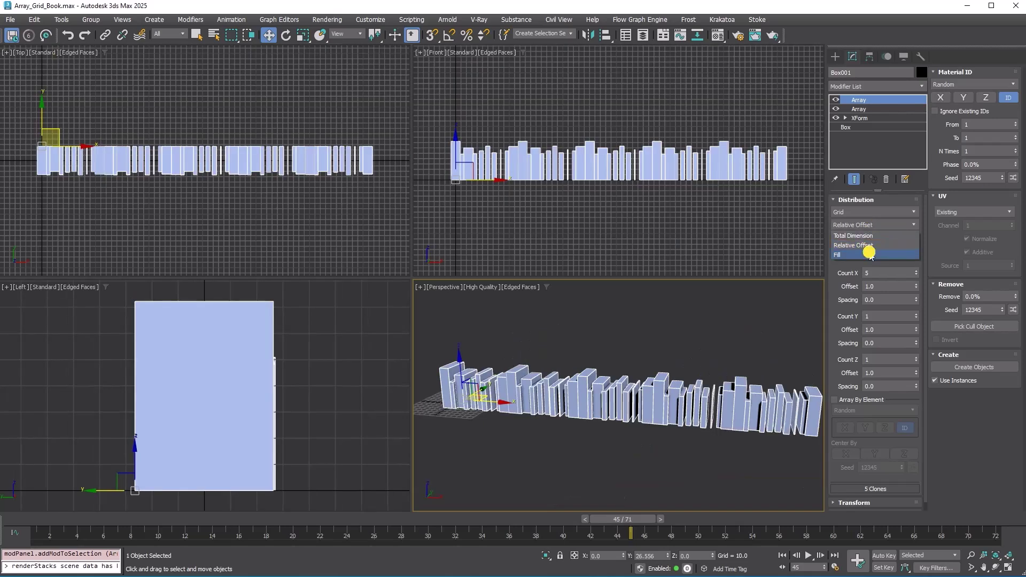
{"action": "left_click", "coordinate": [870, 250]}
{"action": "left_click", "coordinate": [884, 286]}
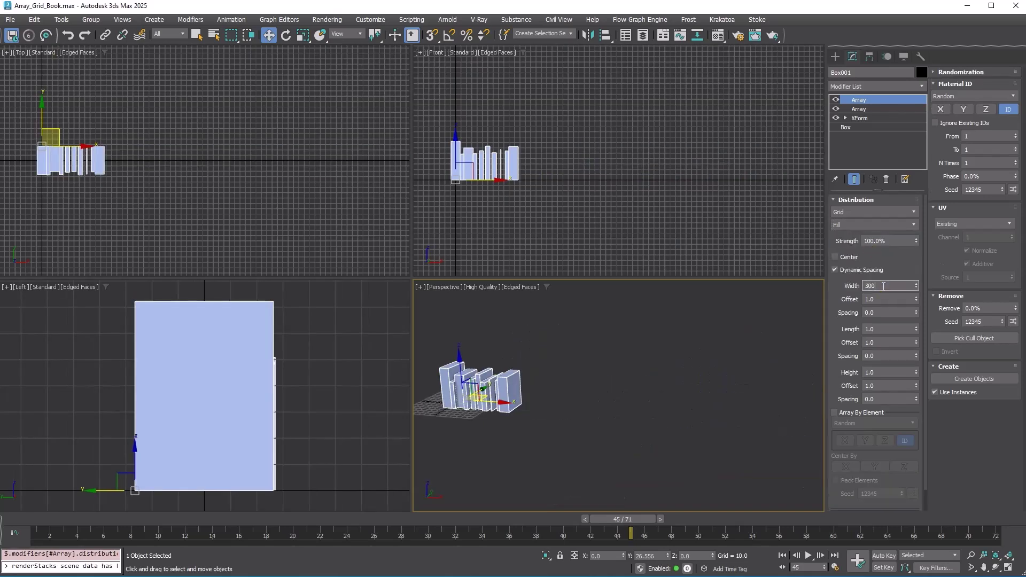
{"action": "key", "text": "Return"}
- Turn on Array By Element, Center By X and Pack Elements
{"action": "left_click", "coordinate": [845, 417]}
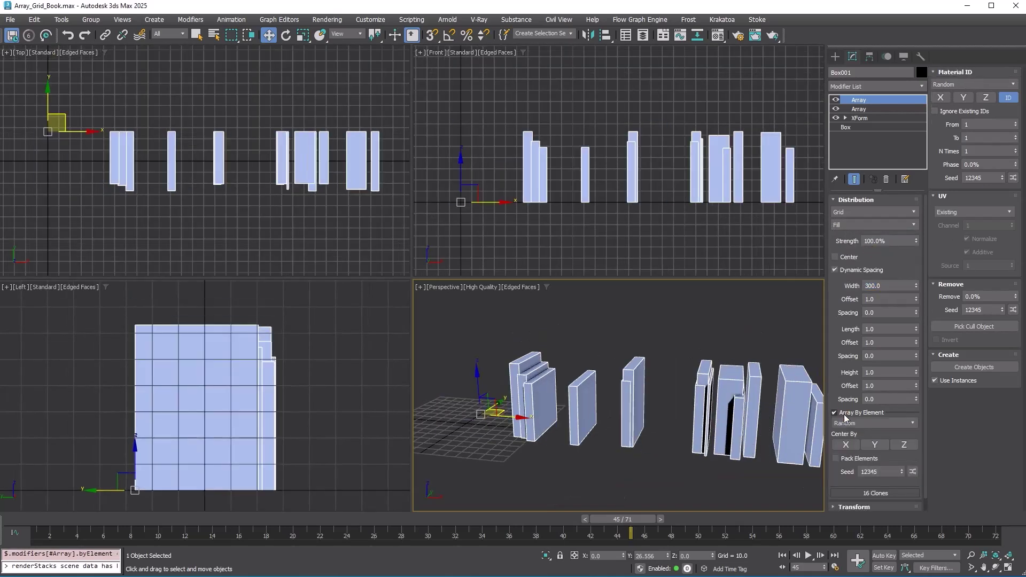
{"action": "left_click", "coordinate": [846, 445]}
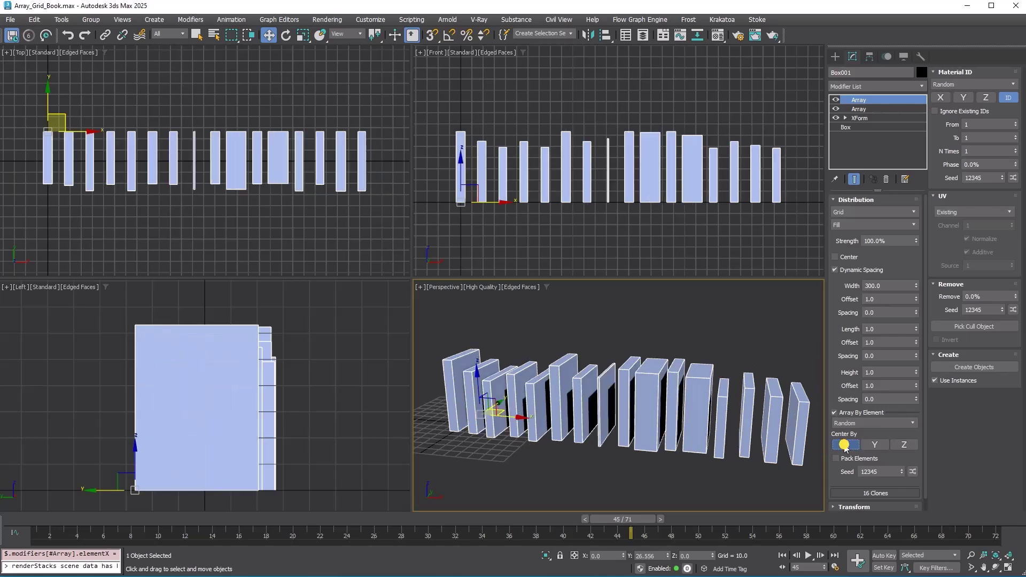
{"action": "left_click", "coordinate": [851, 461]}
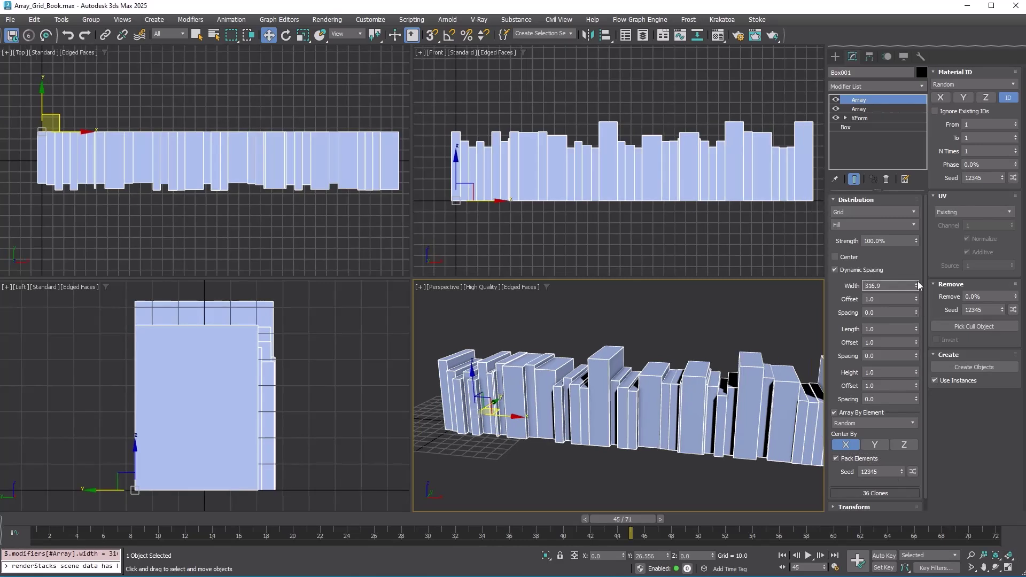
- Adjust the fill width to 277.9 and raise the X offset to 1.44
{"action": "mouse_move", "coordinate": [916, 288]}
{"action": "left_mouse_down"}
{"action": "mouse_move", "coordinate": [907, 467]}
{"action": "mouse_move", "coordinate": [907, 294]}
{"action": "mouse_move", "coordinate": [909, 355]}
{"action": "mouse_move", "coordinate": [918, 279]}
{"action": "left_mouse_up"}
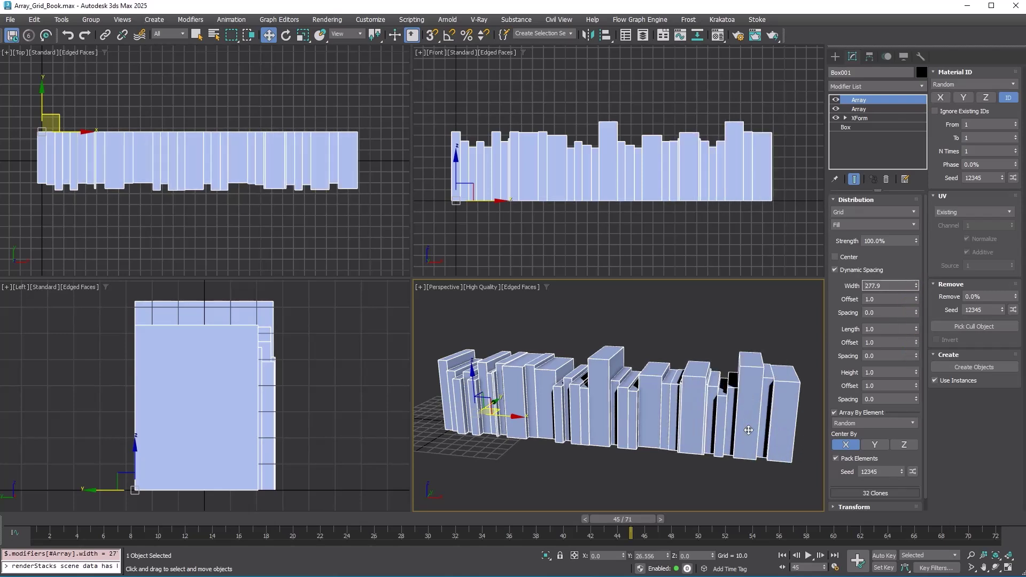
{"action": "middle_click_drag", "start_coordinate": [749, 431], "coordinate": [765, 427], "text": "alt"}
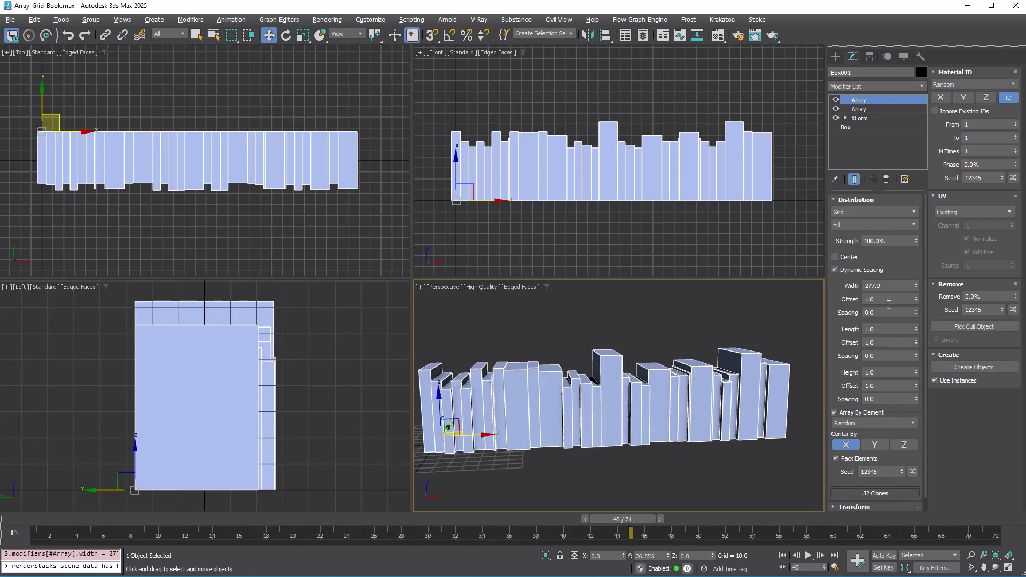
{"action": "double_click", "coordinate": [889, 301]}
{"action": "left_click_drag", "start_coordinate": [917, 300], "coordinate": [916, 238]}
- Set the offset to 1.5, then 1.0, then nudge it just above 1.0 for narrow gaps
{"action": "left_click", "coordinate": [890, 299]}
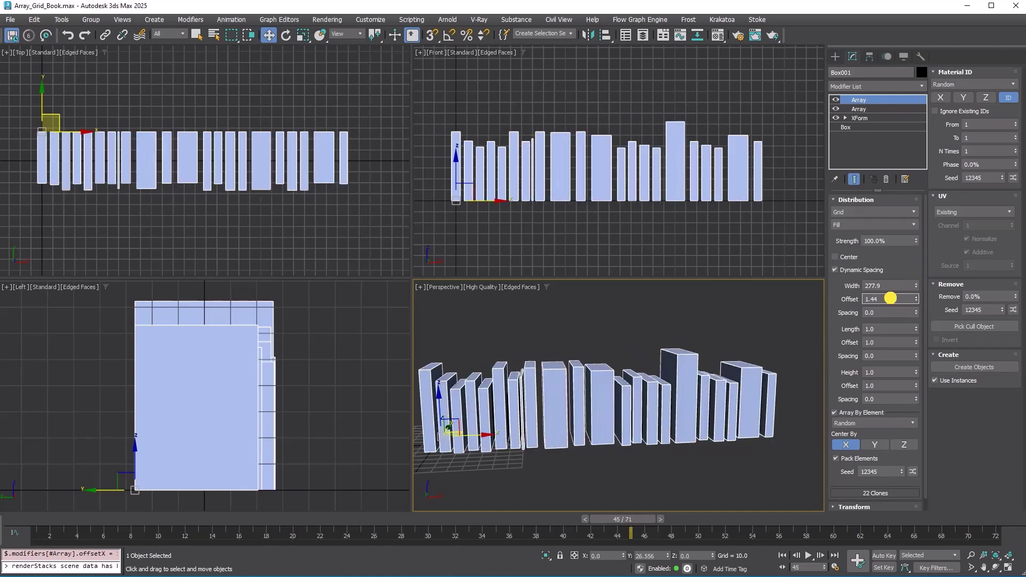
{"action": "key", "text": "BackSpace"}
{"action": "key", "text": "BackSpace"}
{"action": "key", "text": "BackSpace"}
{"action": "key", "text": "BackSpace"}
{"action": "type", "text": "1.5"}
{"action": "key", "text": "Return"}
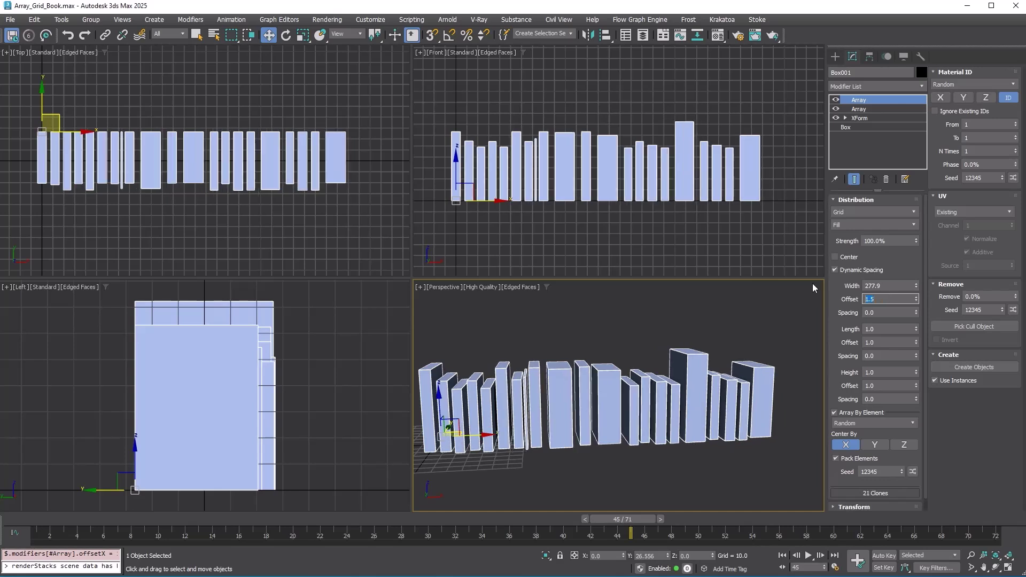
{"action": "scroll", "coordinate": [584, 196], "scroll_direction": "up", "scroll_amount": 4}
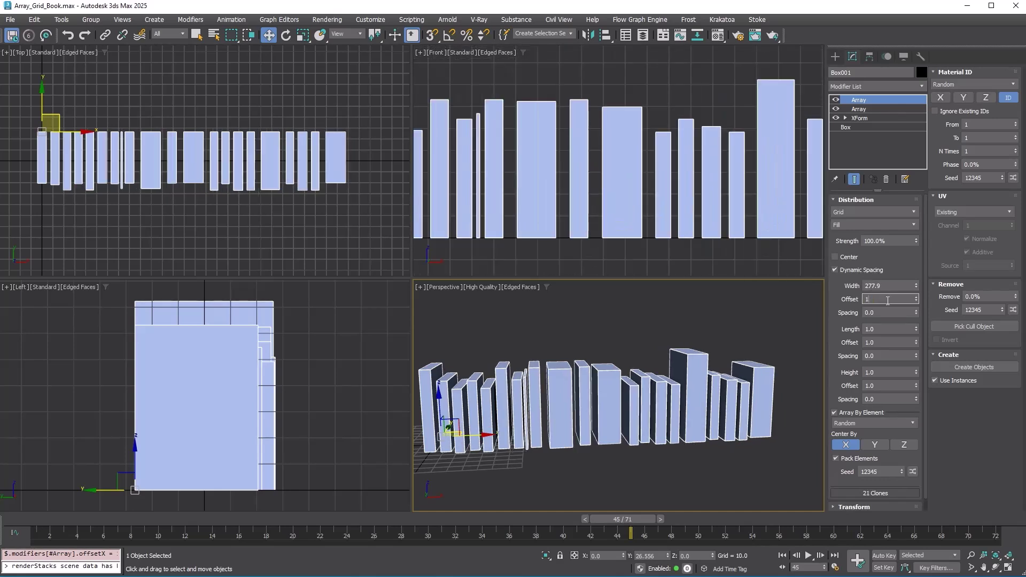
{"action": "type", "text": "1"}
{"action": "key", "text": "Return"}
{"action": "mouse_move", "coordinate": [916, 299]}
{"action": "left_mouse_down"}
{"action": "mouse_move", "coordinate": [919, 265]}
{"action": "mouse_move", "coordinate": [924, 282]}
{"action": "left_mouse_up"}
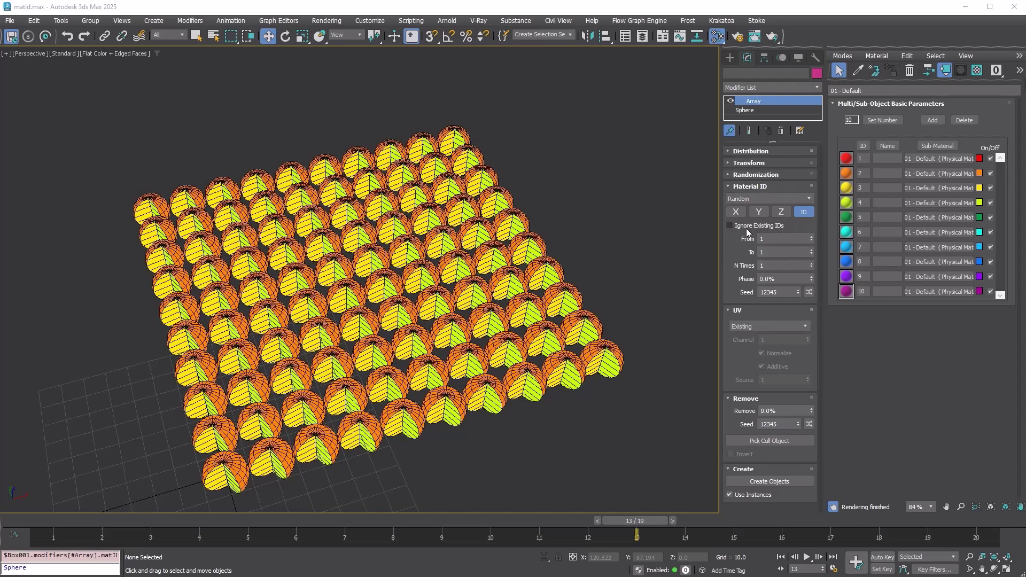
- Toggle the array preview to compare with the original, then enable Ignore Existing IDs
{"action": "left_click", "coordinate": [730, 101]}
{"action": "left_click", "coordinate": [731, 100]}
{"action": "left_click", "coordinate": [730, 100]}
{"action": "left_click", "coordinate": [730, 101]}
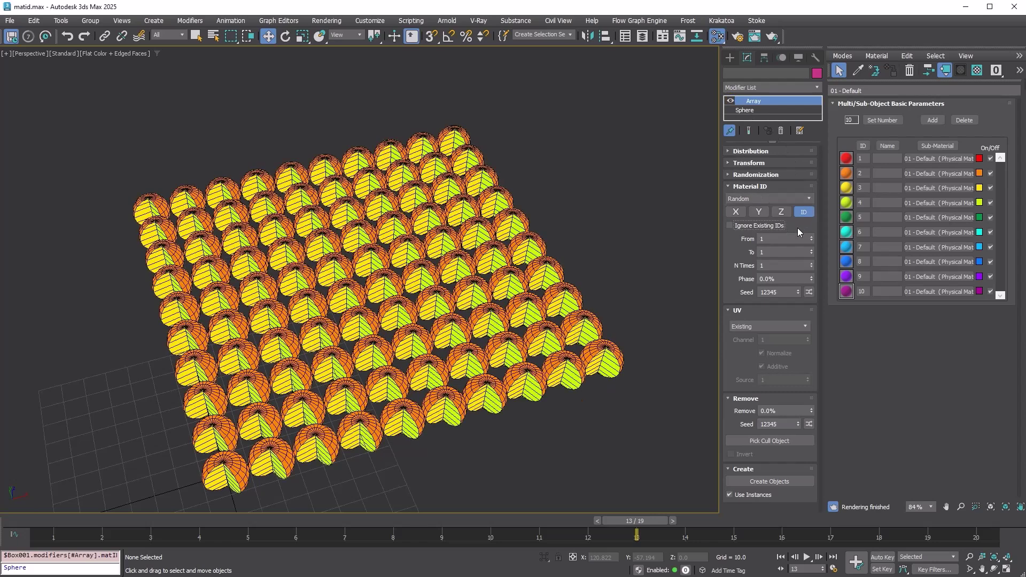
{"action": "left_click", "coordinate": [761, 226]}
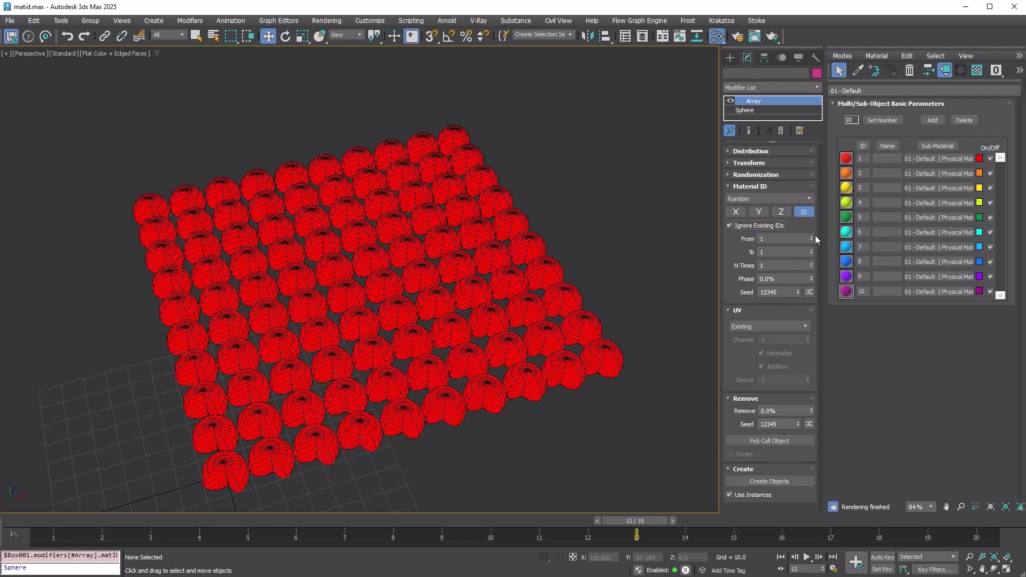
- Set the random material ID range From 3 To 7
{"action": "left_click", "coordinate": [766, 252]}
{"action": "type", "text": "5"}
{"action": "key", "text": "Return"}
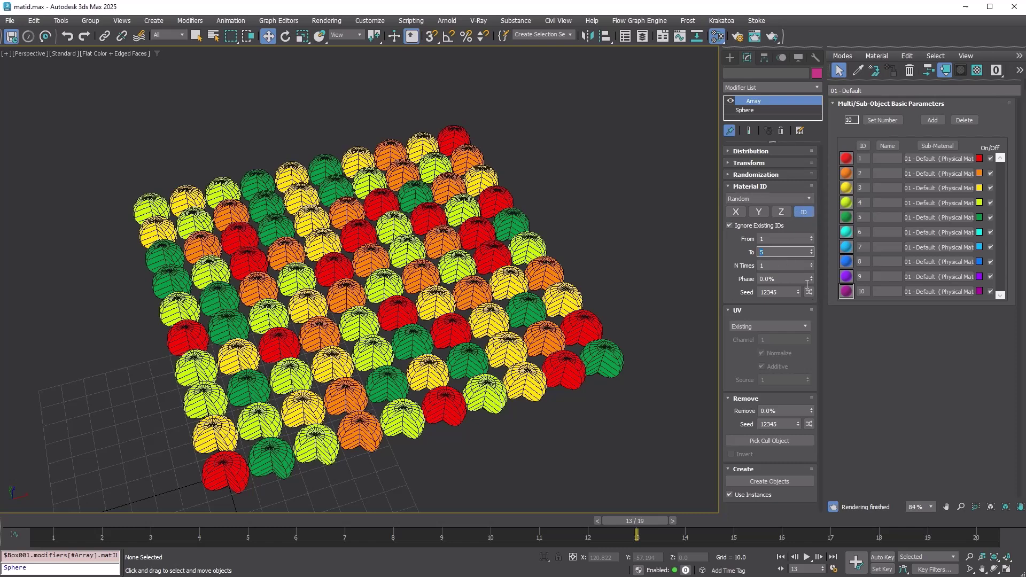
{"action": "left_click", "coordinate": [782, 237]}
{"action": "type", "text": "3"}
{"action": "key", "text": "Tab"}
{"action": "type", "text": "7"}
{"action": "key", "text": "Tab"}
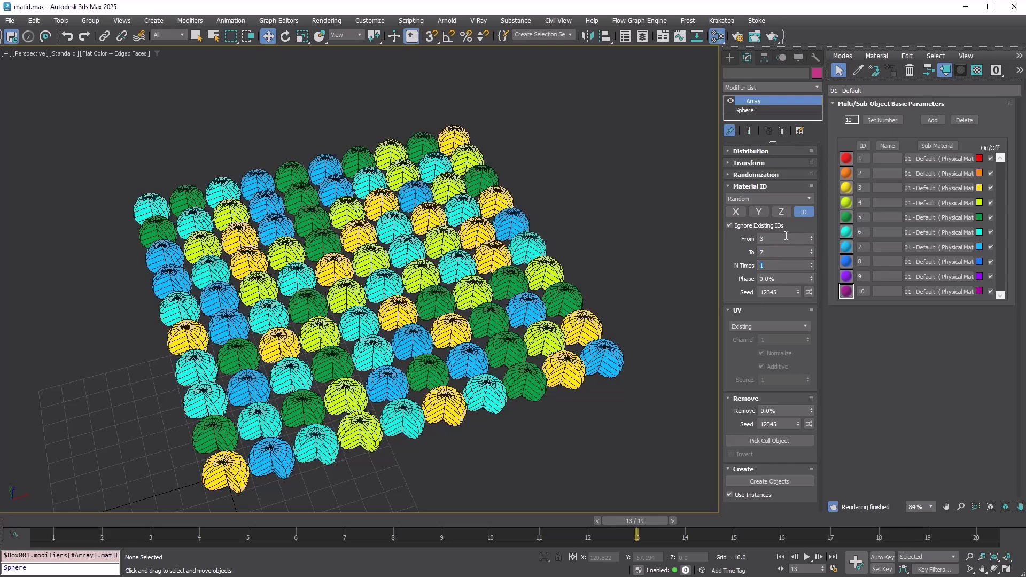
- Reshuffle the random material IDs several times with the Seed randomize button
{"action": "left_click", "coordinate": [808, 292]}
{"action": "left_click", "coordinate": [808, 292]}
{"action": "left_click", "coordinate": [808, 292]}
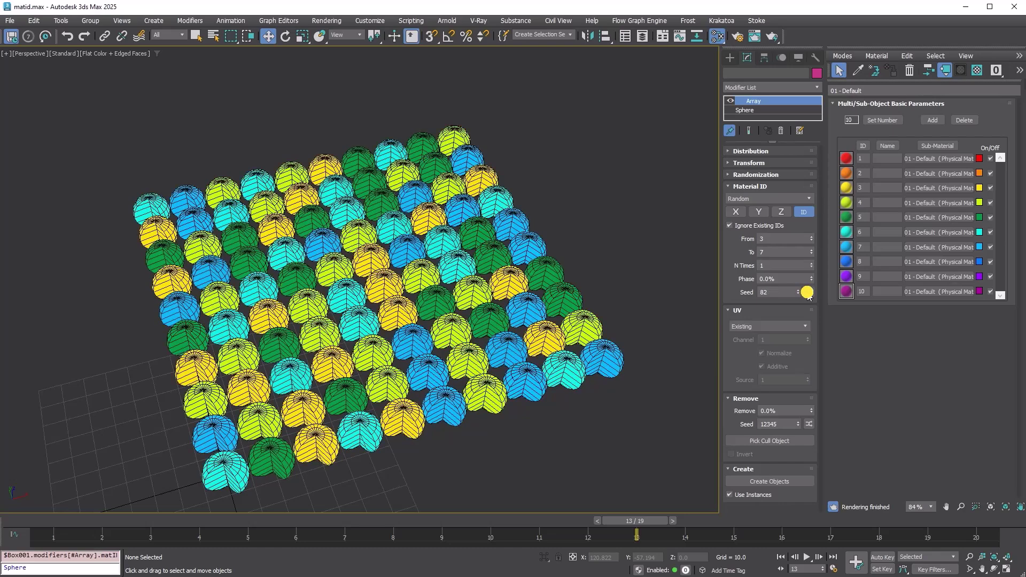
{"action": "left_click", "coordinate": [808, 292]}
{"action": "left_click", "coordinate": [809, 292]}
{"action": "left_click", "coordinate": [808, 293]}
{"action": "left_click", "coordinate": [809, 292]}
{"action": "left_click", "coordinate": [808, 292]}
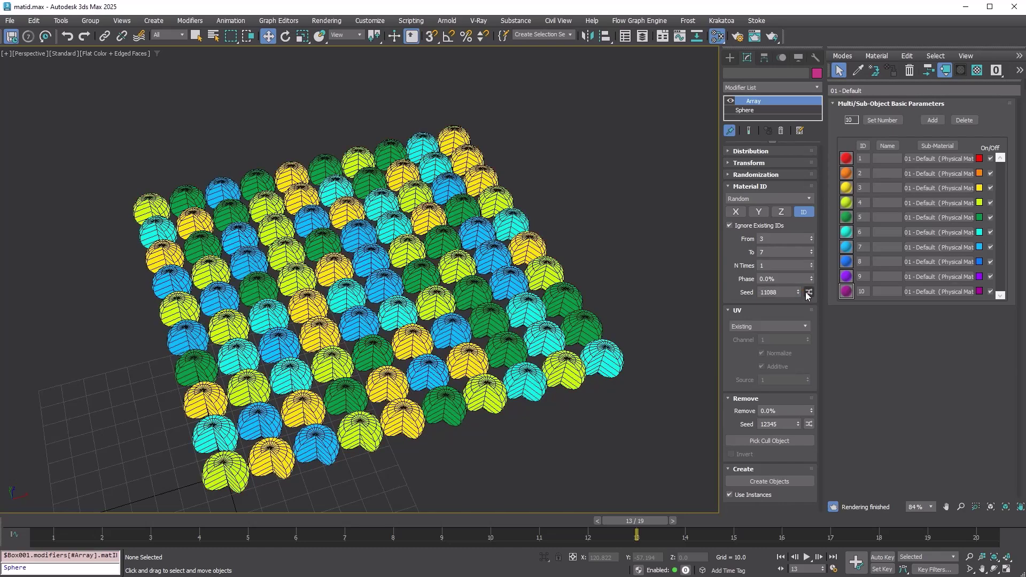
- Raise N Times, adjust Phase, and band the IDs along X, then along Y
{"action": "left_click", "coordinate": [812, 263]}
{"action": "left_click", "coordinate": [812, 263]}
{"action": "left_click", "coordinate": [811, 263]}
{"action": "left_click", "coordinate": [812, 279]}
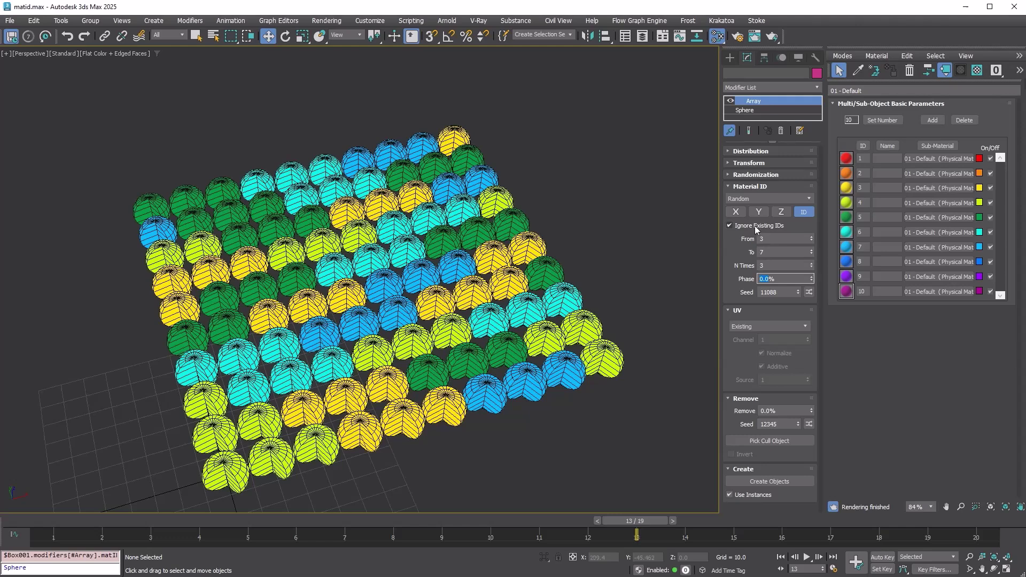
{"action": "left_click", "coordinate": [736, 211]}
{"action": "left_click", "coordinate": [810, 265]}
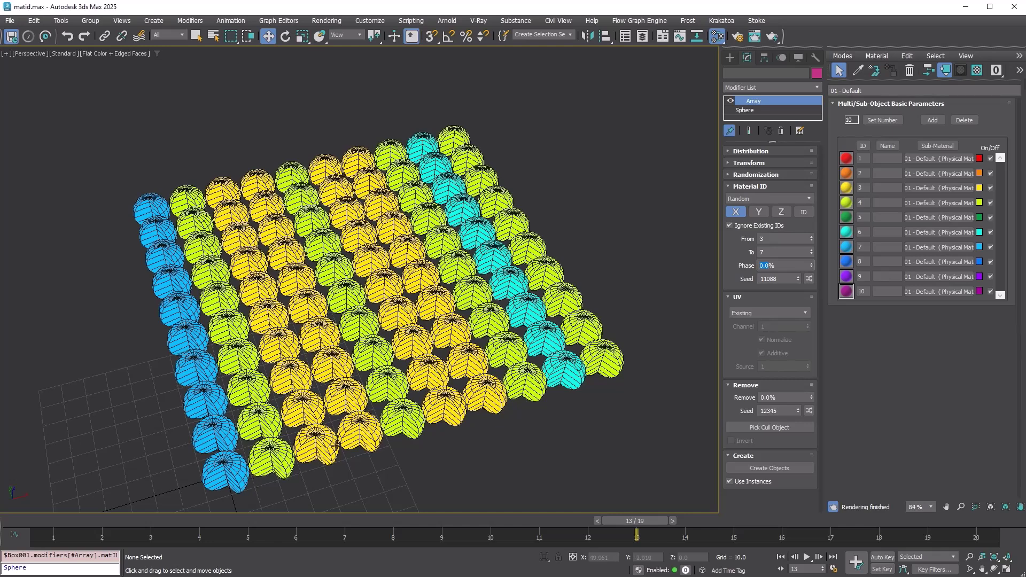
{"action": "left_click", "coordinate": [759, 212]}
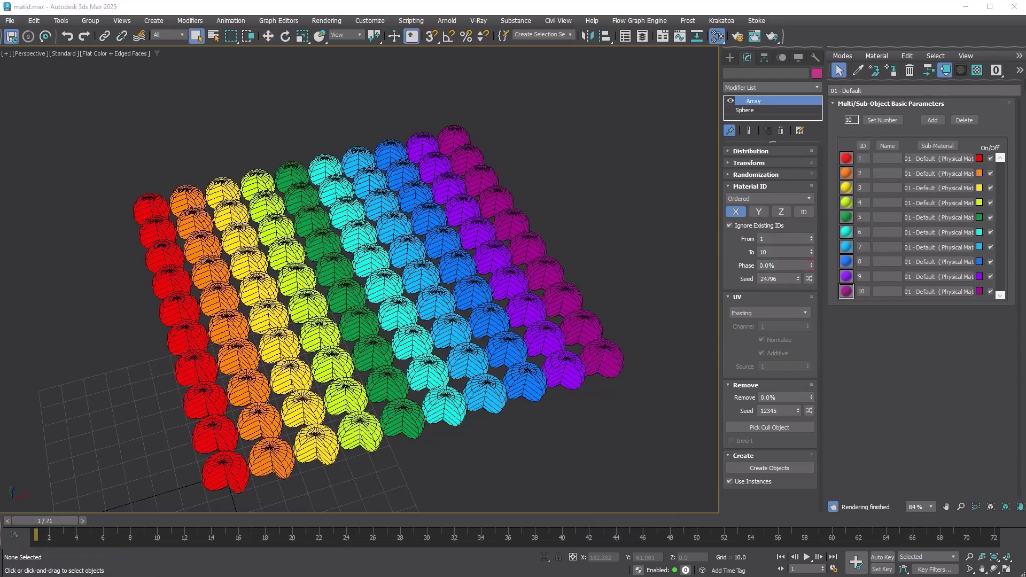
- Keep the Ordered ID mode and order IDs by clone number, then along X
{"action": "left_click", "coordinate": [763, 199]}
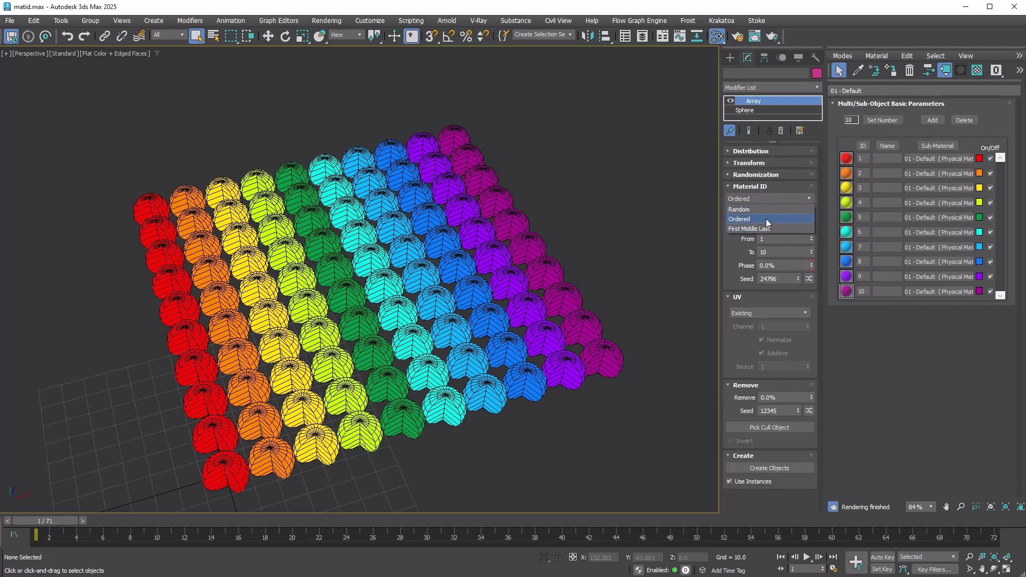
{"action": "left_click", "coordinate": [765, 219]}
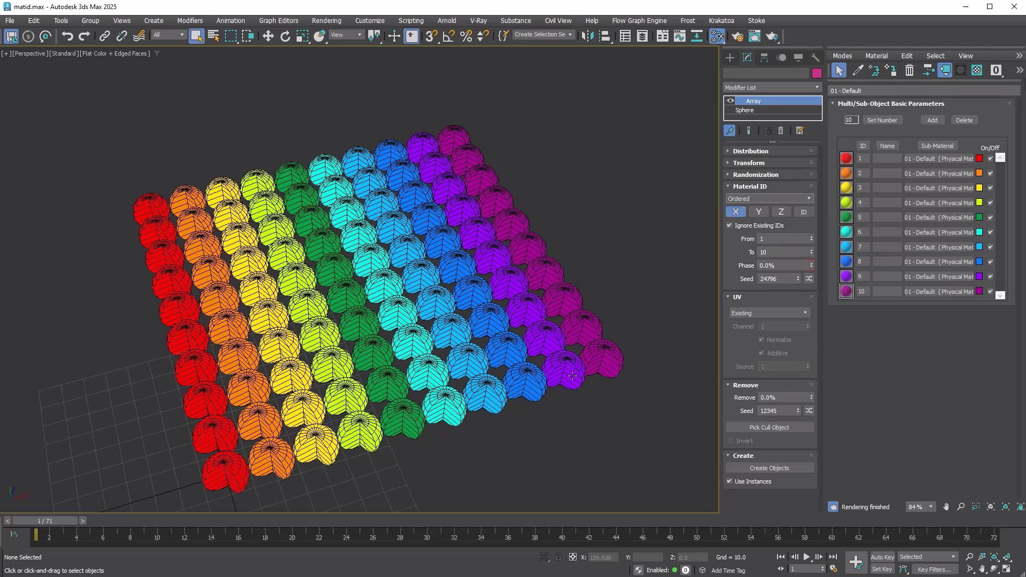
{"action": "left_click", "coordinate": [803, 212]}
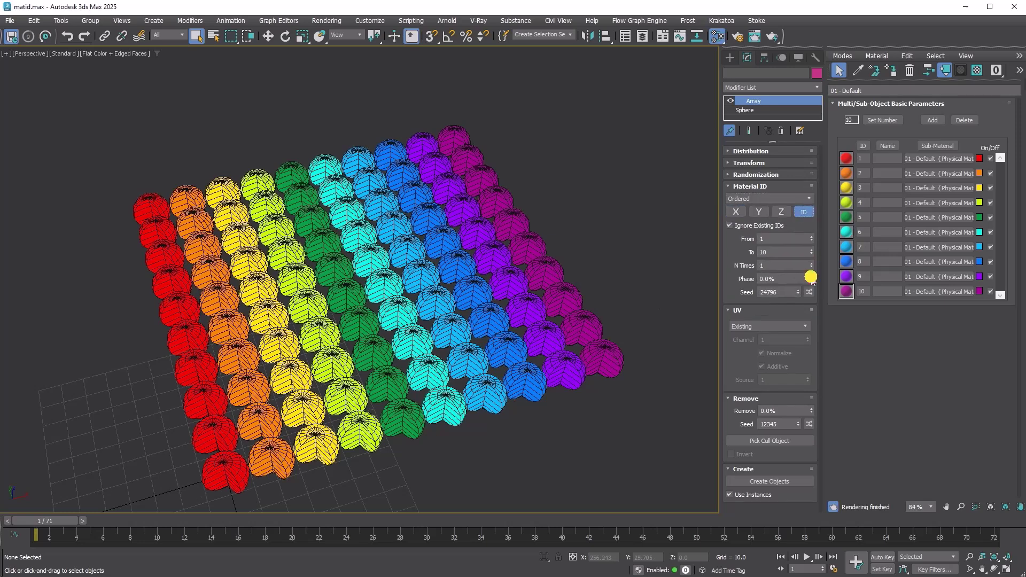
{"action": "left_click", "coordinate": [735, 212]}
- Scrub the timeline to animate Phase while switching between Y and clone-number ordering
{"action": "mouse_move", "coordinate": [45, 521]}
{"action": "left_mouse_down"}
{"action": "mouse_move", "coordinate": [663, 521]}
{"action": "mouse_move", "coordinate": [45, 521]}
{"action": "left_mouse_up"}
{"action": "left_click", "coordinate": [759, 211]}
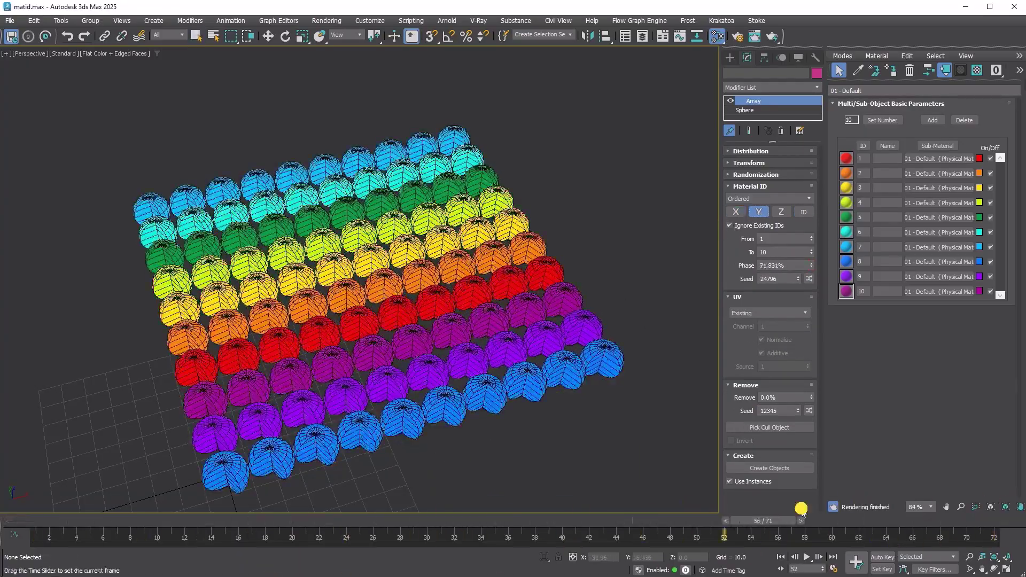
{"action": "left_click", "coordinate": [802, 212]}
{"action": "left_click_drag", "start_coordinate": [45, 520], "coordinate": [71, 520]}
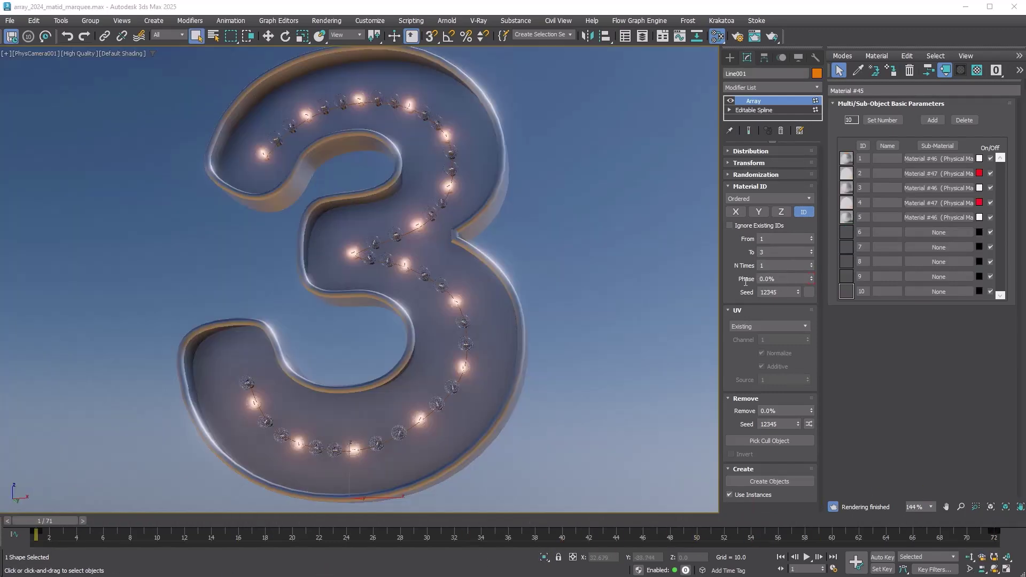
- Scrub the timeline to animate the marquee's lights
{"action": "left_click_drag", "start_coordinate": [49, 520], "coordinate": [173, 521]}
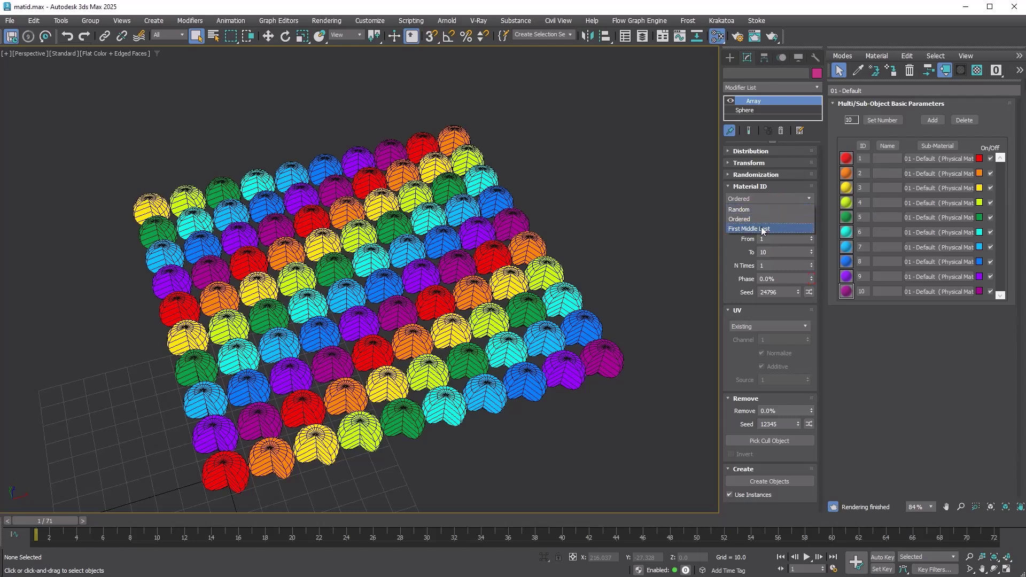
- Choose First Middle Last with middle IDs ranging from 4 to 8
{"action": "left_click", "coordinate": [762, 230]}
{"action": "left_click", "coordinate": [812, 250]}
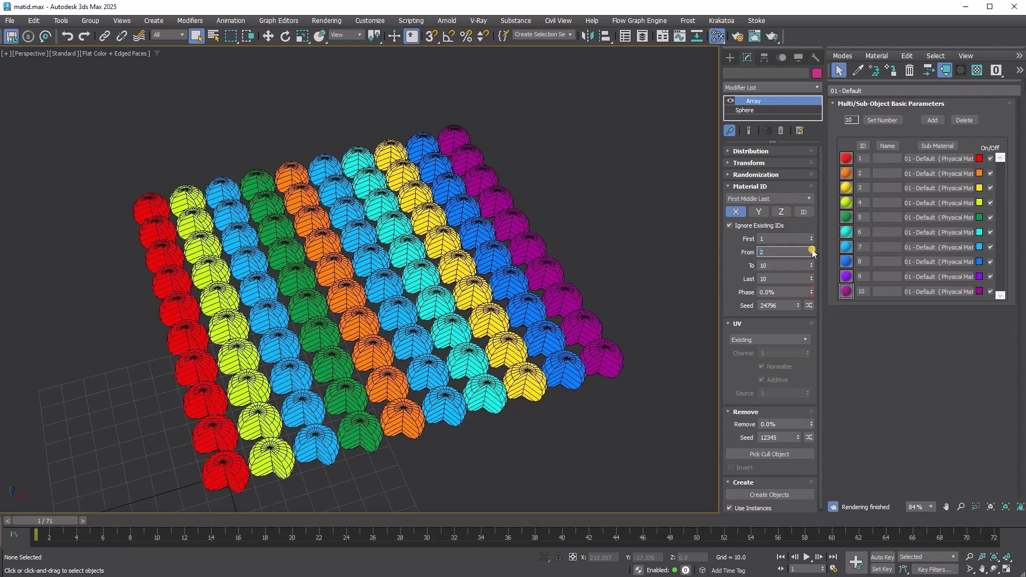
{"action": "left_click", "coordinate": [812, 250]}
{"action": "left_click", "coordinate": [812, 250]}
{"action": "left_click", "coordinate": [812, 268]}
{"action": "left_click", "coordinate": [812, 268]}
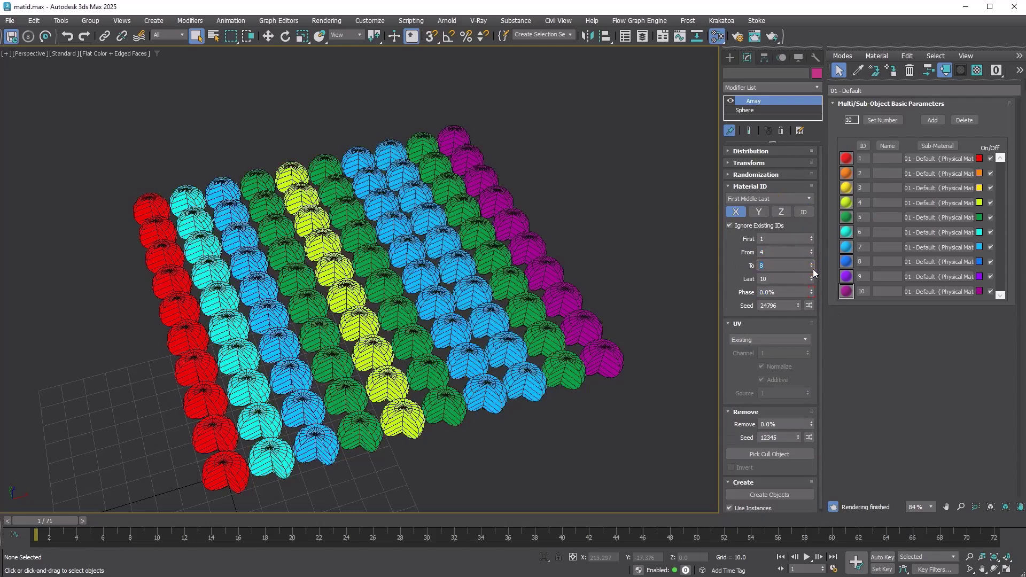
- Reshuffle the middle columns' IDs several times with the Seed randomize button
{"action": "left_click", "coordinate": [809, 306]}
{"action": "left_click", "coordinate": [809, 306]}
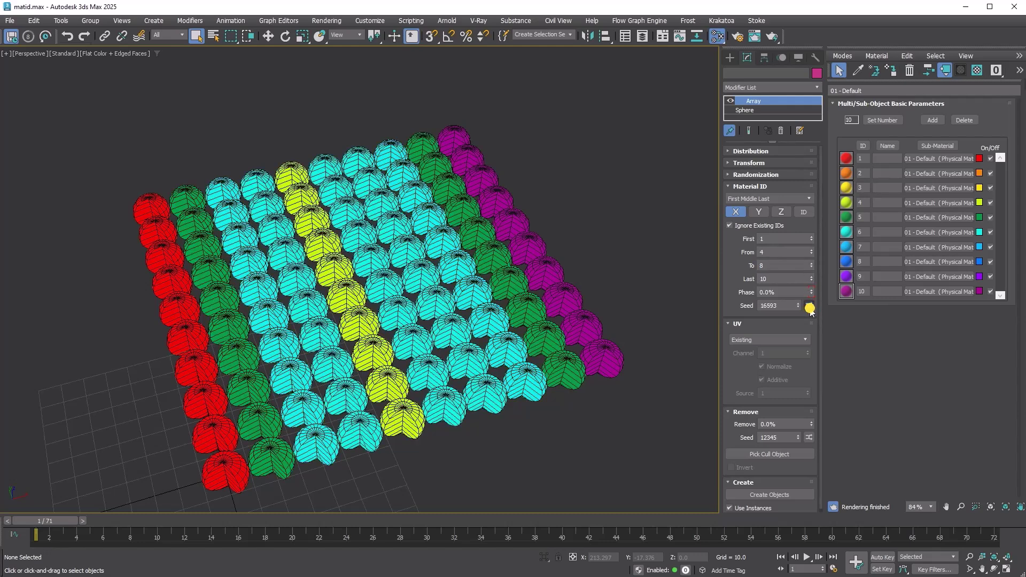
{"action": "left_click", "coordinate": [809, 306]}
{"action": "left_click", "coordinate": [809, 306]}
{"action": "left_click", "coordinate": [809, 306]}
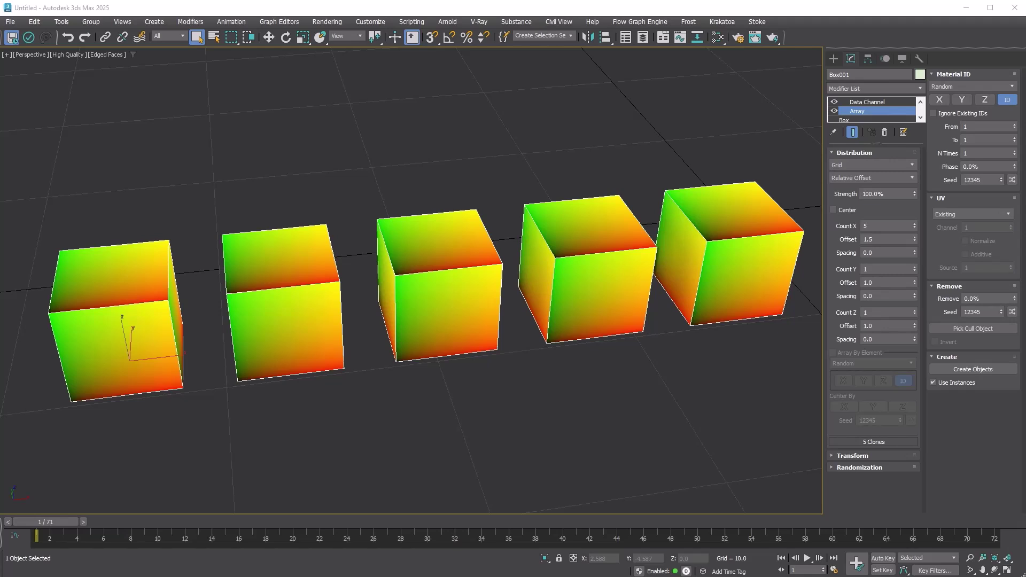
- Switch the Array's UV mapping mode to Clone XYZ
{"action": "left_click", "coordinate": [989, 214]}
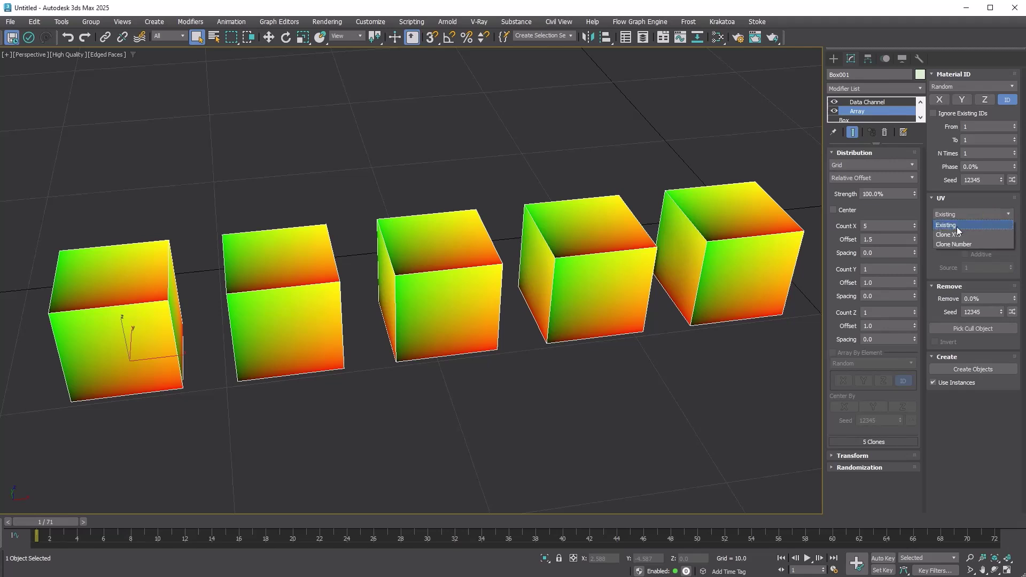
{"action": "left_click", "coordinate": [965, 227]}
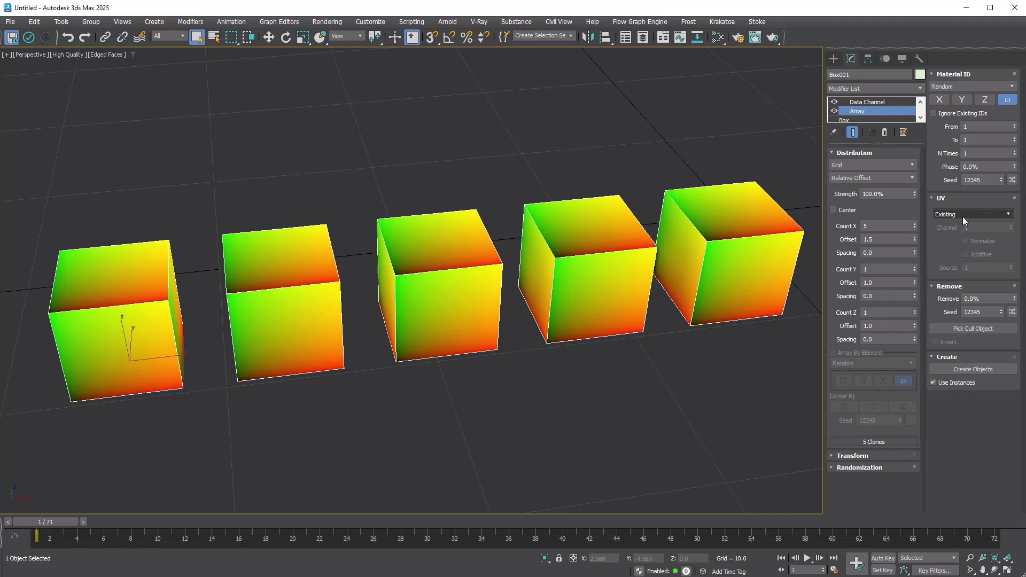
{"action": "left_click", "coordinate": [963, 217]}
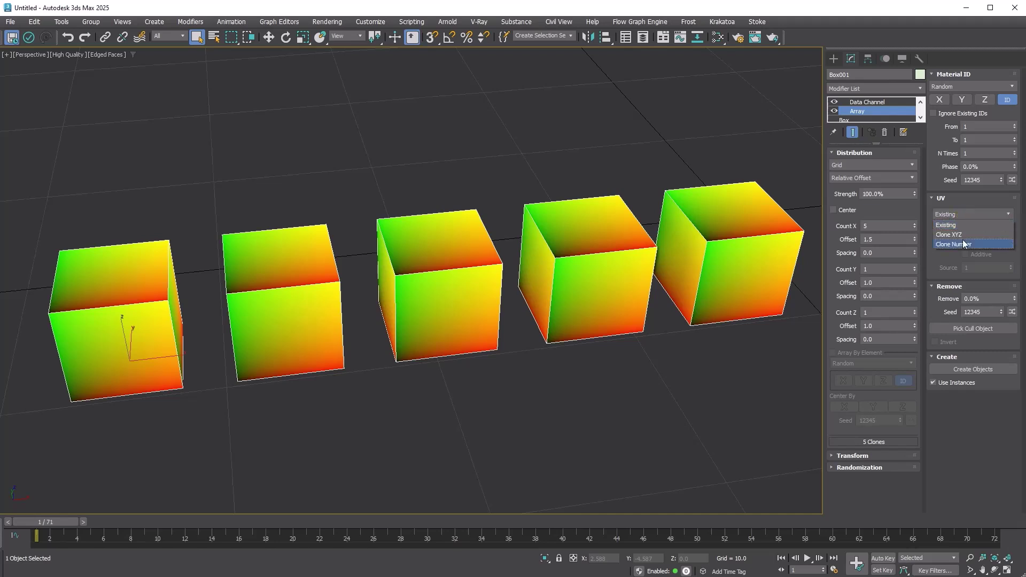
{"action": "left_click", "coordinate": [961, 236]}
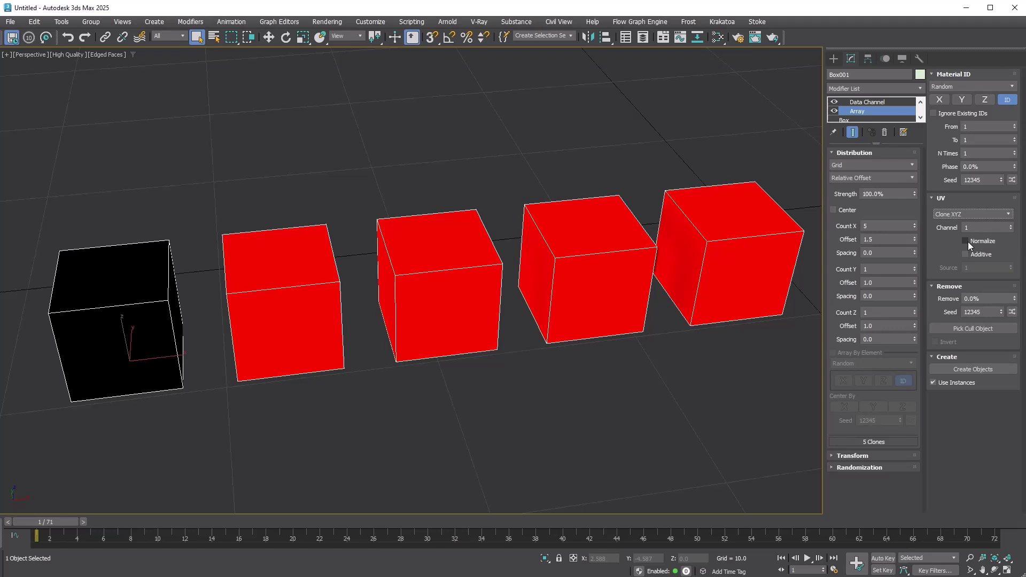
- Inspect Data Channel's Vertex Input values, then raise Array Count Y to 5
{"action": "left_click", "coordinate": [874, 102]}
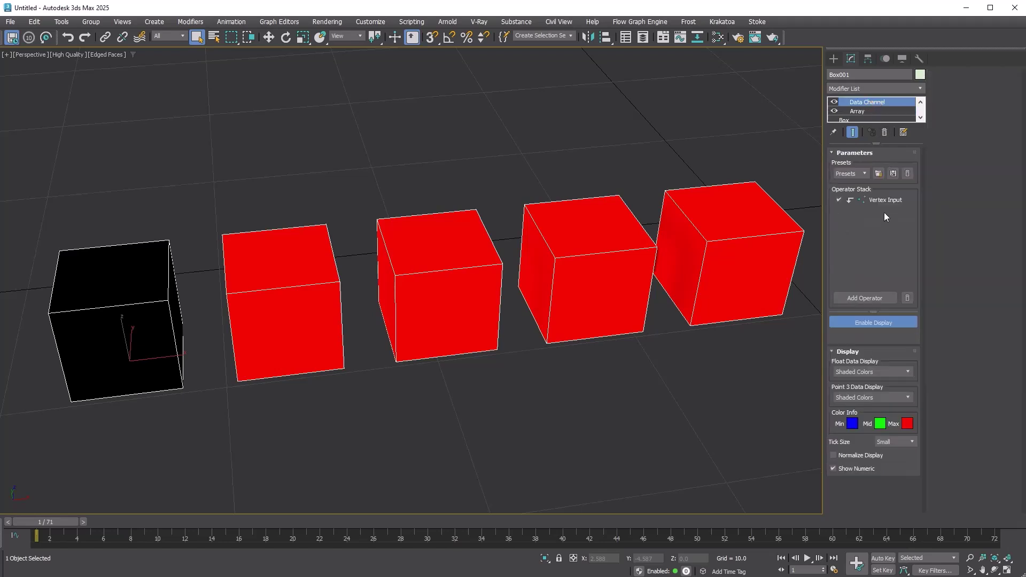
{"action": "left_click", "coordinate": [884, 201]}
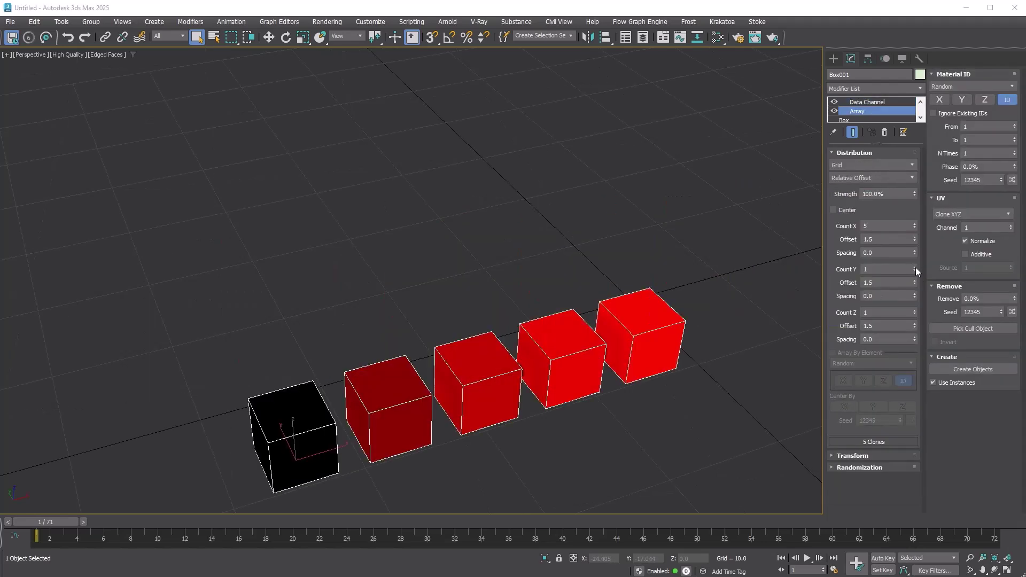
{"action": "left_click", "coordinate": [915, 267]}
{"action": "left_click", "coordinate": [915, 267]}
{"action": "left_click", "coordinate": [915, 267]}
{"action": "left_click", "coordinate": [914, 267]}
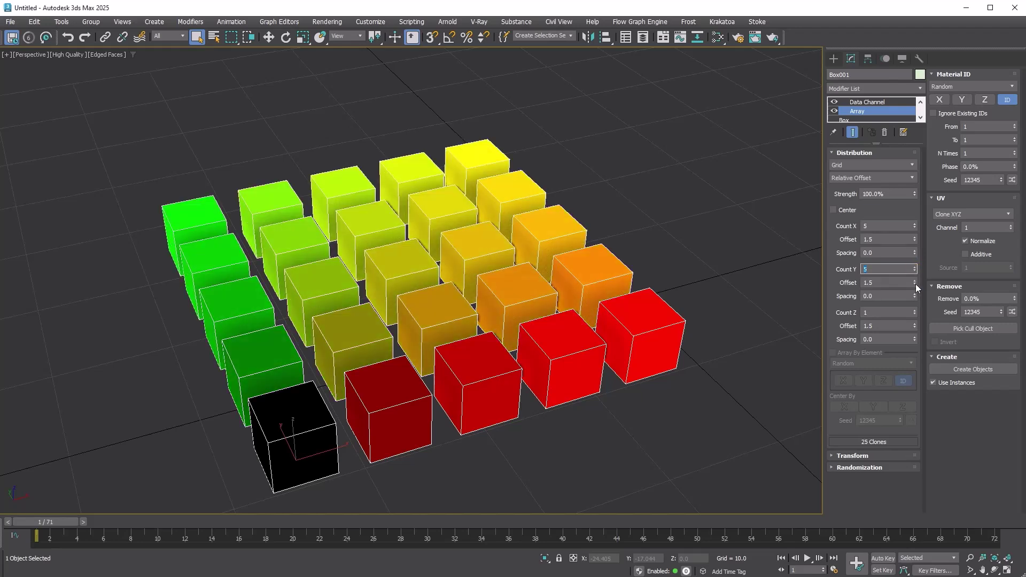
- Raise Count Z to 5 and frame and orbit the 5×5×5 block
{"action": "left_click", "coordinate": [915, 310]}
{"action": "left_click", "coordinate": [916, 309]}
{"action": "left_click", "coordinate": [916, 309]}
{"action": "left_click", "coordinate": [916, 310]}
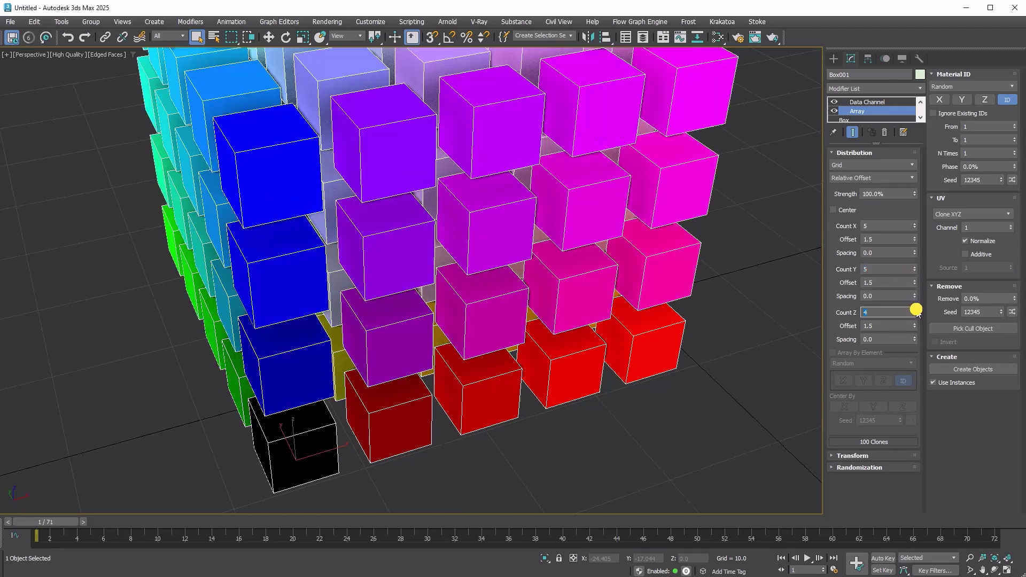
{"action": "key", "text": "z"}
{"action": "middle_click_drag", "start_coordinate": [621, 431], "coordinate": [591, 428], "text": "alt"}
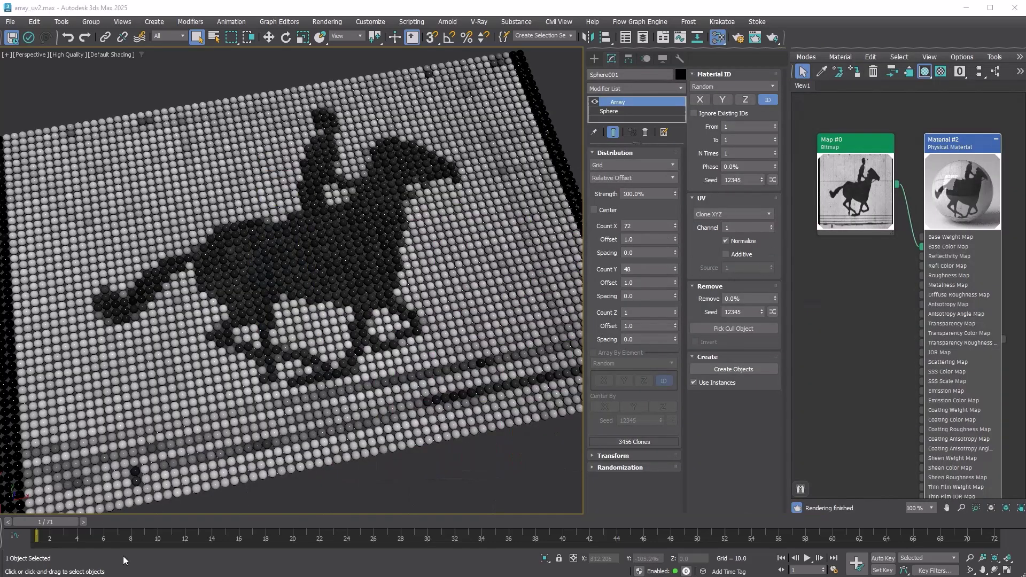
- Step the animation to frame 3 and set the UV mode to Clone Number
{"action": "left_click_drag", "start_coordinate": [122, 532], "coordinate": [21, 561]}
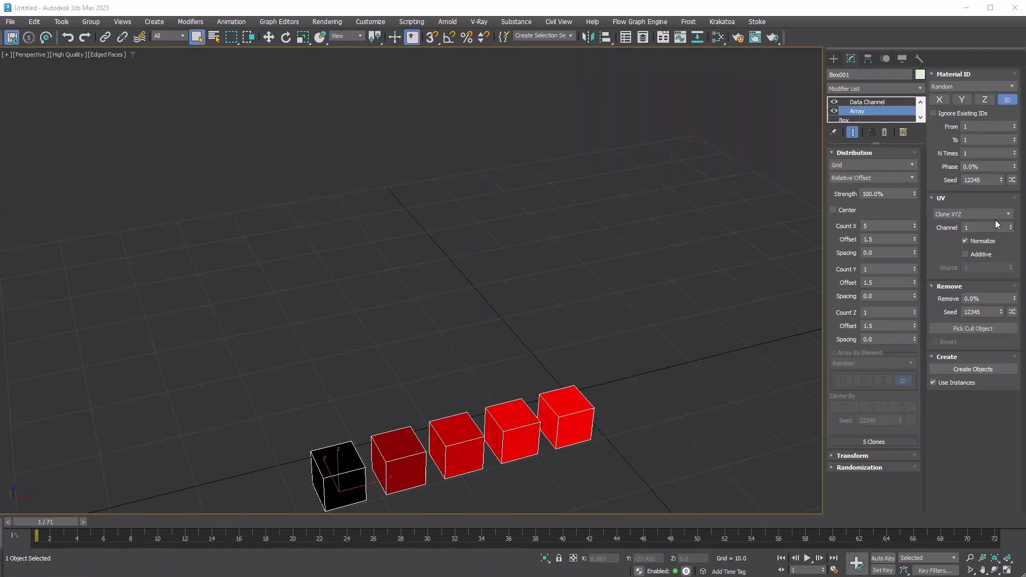
{"action": "left_click", "coordinate": [994, 215]}
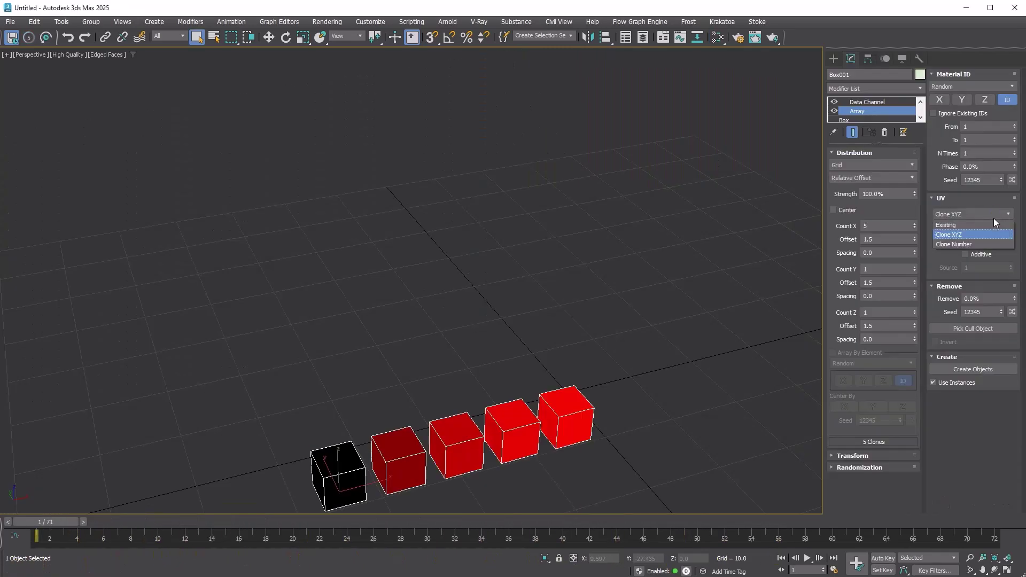
{"action": "left_click", "coordinate": [988, 245]}
- Raise Count Y and Count Z to 5, forming a 5×5×5 block
{"action": "left_click", "coordinate": [914, 267]}
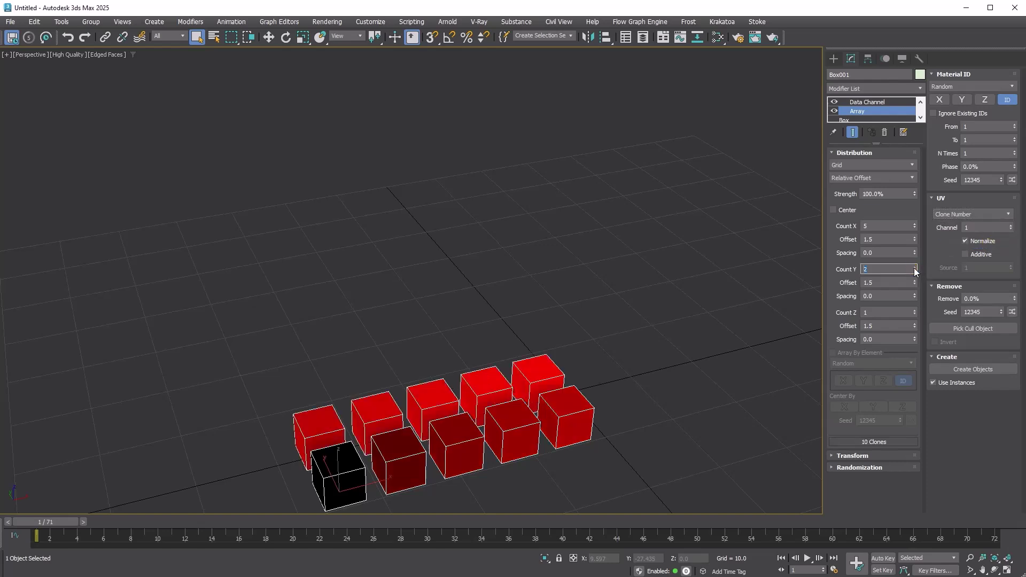
{"action": "left_click", "coordinate": [914, 268]}
{"action": "left_click", "coordinate": [914, 267]}
{"action": "left_click", "coordinate": [914, 267]}
{"action": "left_click", "coordinate": [915, 310]}
{"action": "left_click", "coordinate": [915, 310]}
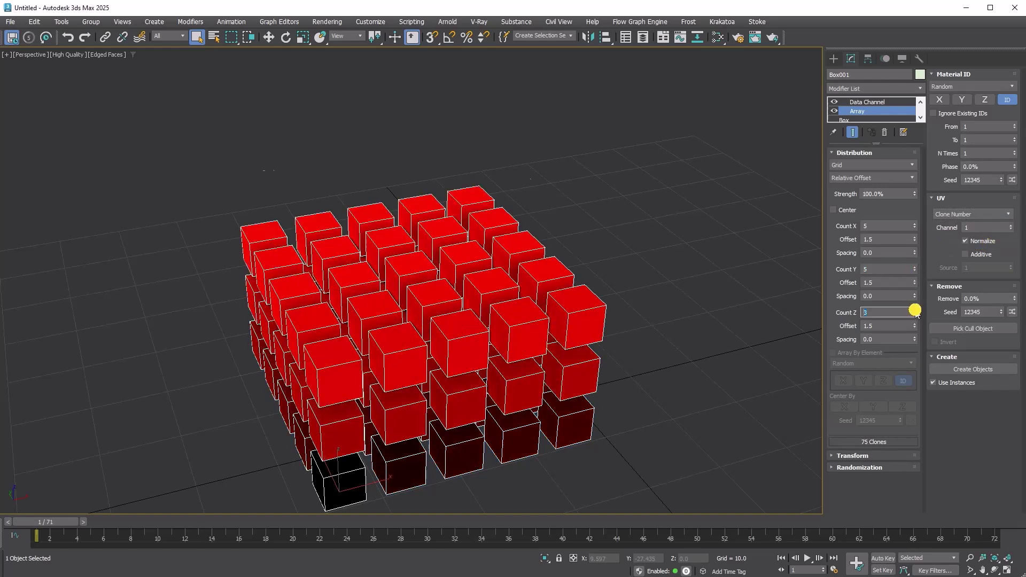
{"action": "left_click", "coordinate": [914, 310]}
{"action": "left_click", "coordinate": [915, 310]}
{"action": "mouse_move", "coordinate": [588, 388]}
{"action": "middle_mouse_down", "text": "alt"}
{"action": "mouse_move", "coordinate": [564, 401]}
{"action": "mouse_move", "coordinate": [611, 362]}
{"action": "mouse_move", "coordinate": [678, 366]}
{"action": "mouse_move", "coordinate": [686, 383]}
{"action": "middle_mouse_up", "text": "alt"}
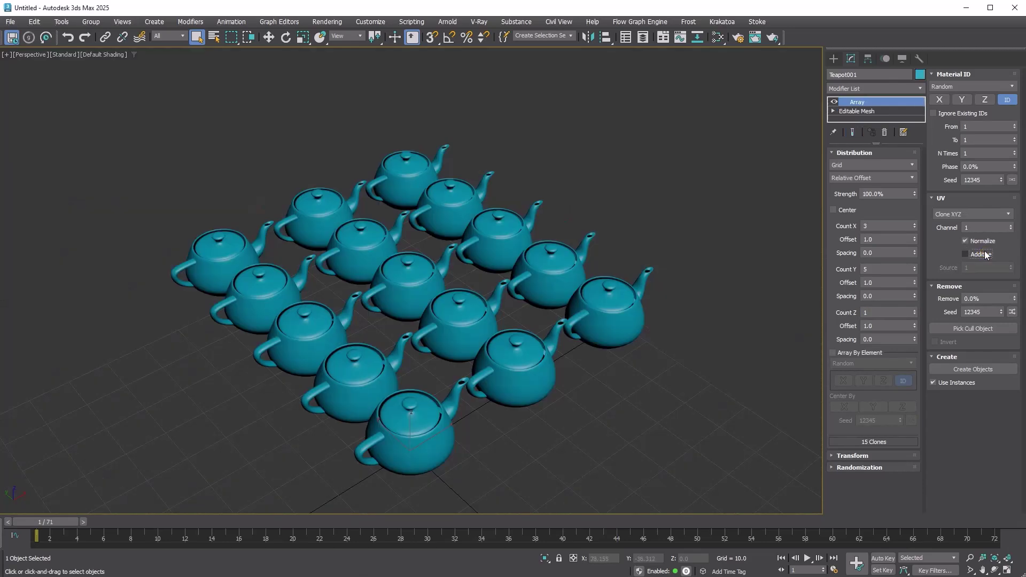
- Turn on Additive UVs and add an Unwrap UVW modifier via 'un'
{"action": "left_click", "coordinate": [986, 254]}
{"action": "left_click", "coordinate": [880, 90]}
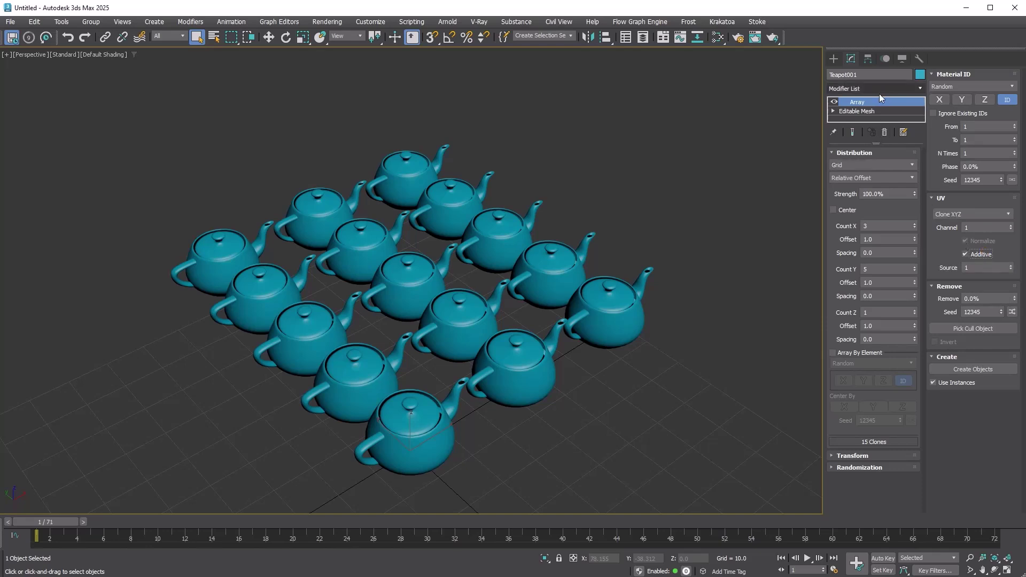
{"action": "type", "text": "un"}
{"action": "key", "text": "Return"}
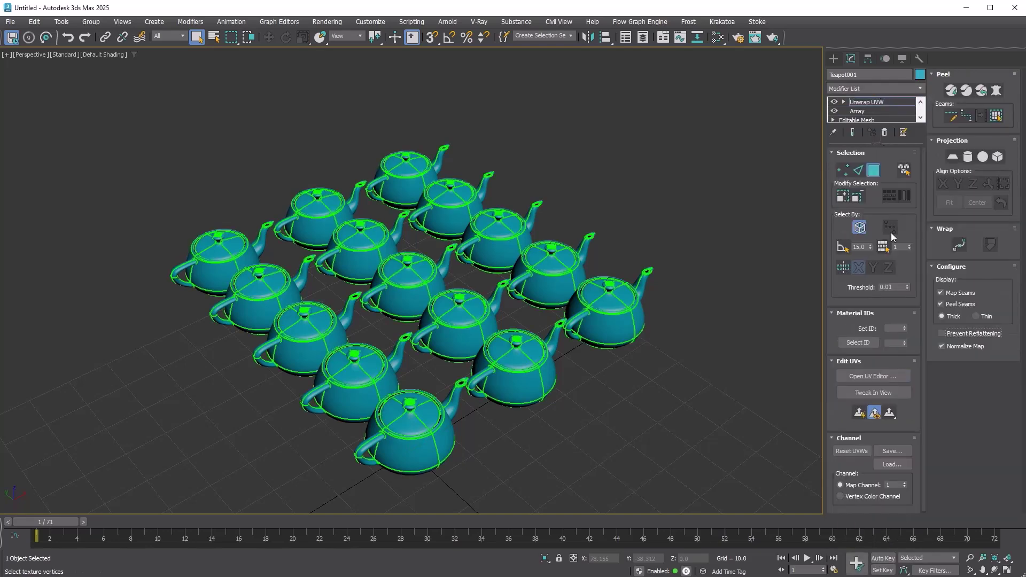
- Open the UV editor and zoom to view each clone's tiled UVs
{"action": "left_click", "coordinate": [873, 376]}
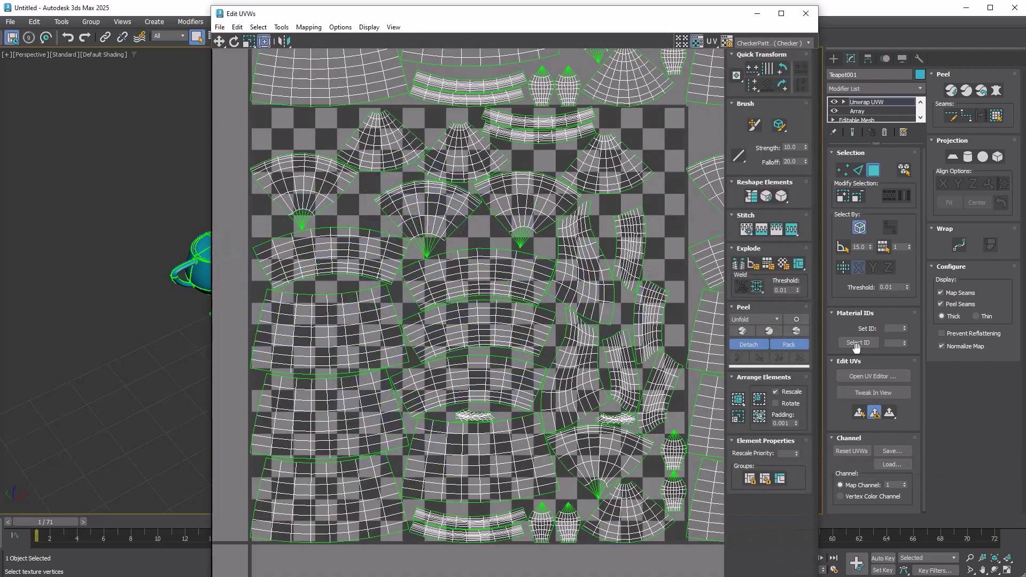
{"action": "left_click_drag", "start_coordinate": [510, 13], "coordinate": [458, 20]}
{"action": "scroll", "coordinate": [512, 270], "scroll_direction": "down", "scroll_amount": 10}
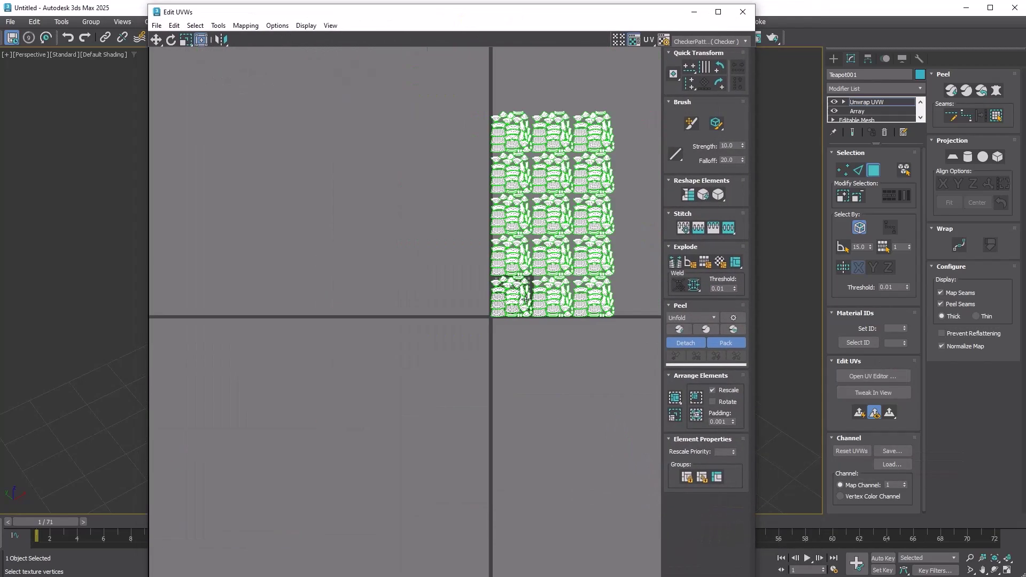
{"action": "scroll", "coordinate": [528, 301], "scroll_direction": "up", "scroll_amount": 5}
{"action": "scroll", "coordinate": [454, 452], "scroll_direction": "up", "scroll_amount": 2}
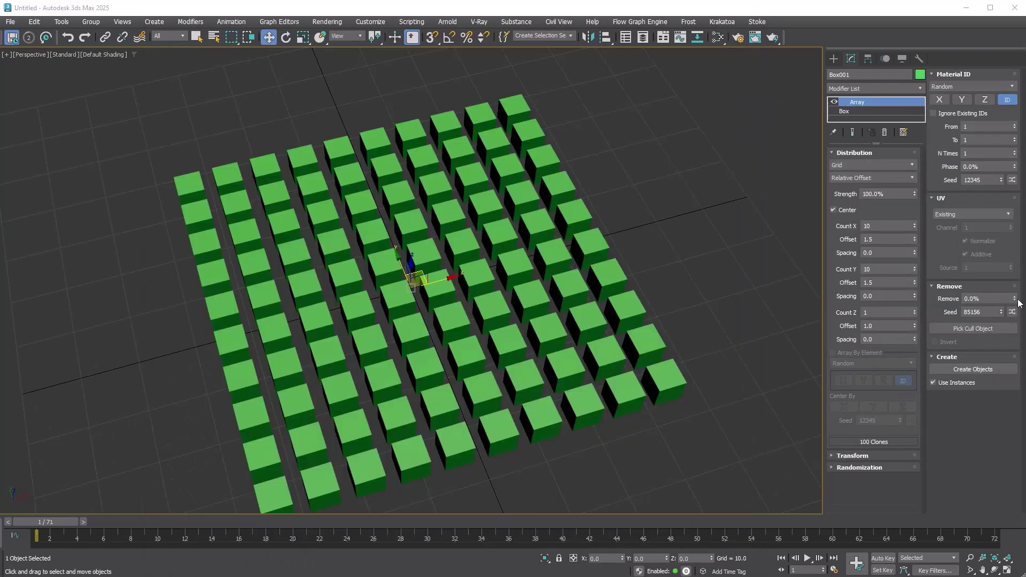
- Raise the Remove percentage and reshuffle which boxes are removed
{"action": "mouse_move", "coordinate": [1014, 299]}
{"action": "left_mouse_down"}
{"action": "mouse_move", "coordinate": [1020, 197]}
{"action": "mouse_move", "coordinate": [1021, 314]}
{"action": "mouse_move", "coordinate": [1021, 268]}
{"action": "mouse_move", "coordinate": [1019, 296]}
{"action": "left_mouse_up"}
{"action": "left_click", "coordinate": [1013, 312]}
{"action": "left_click", "coordinate": [1012, 312]}
{"action": "left_click", "coordinate": [1013, 311]}
{"action": "left_click", "coordinate": [1013, 312]}
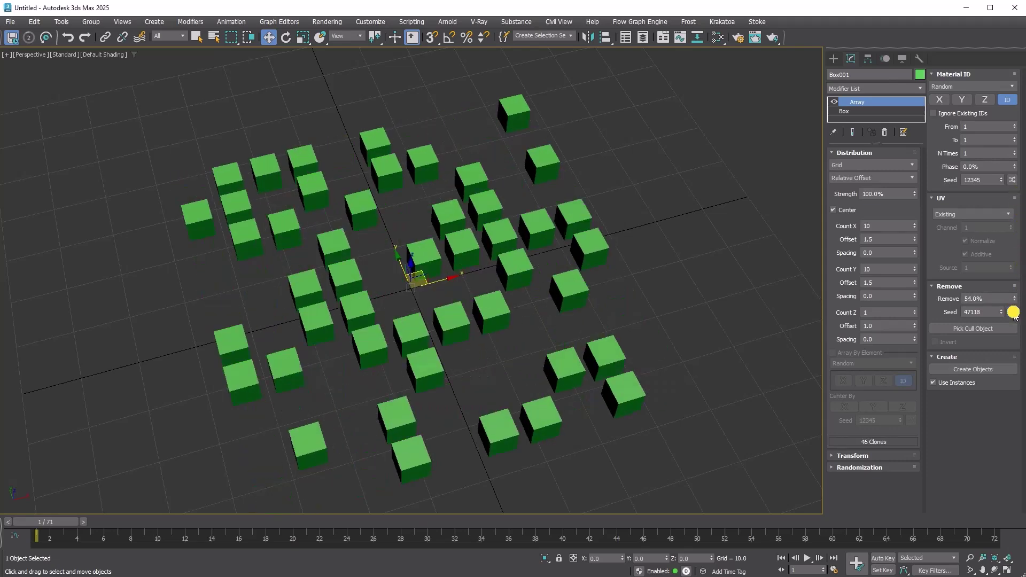
{"action": "left_click", "coordinate": [1013, 311]}
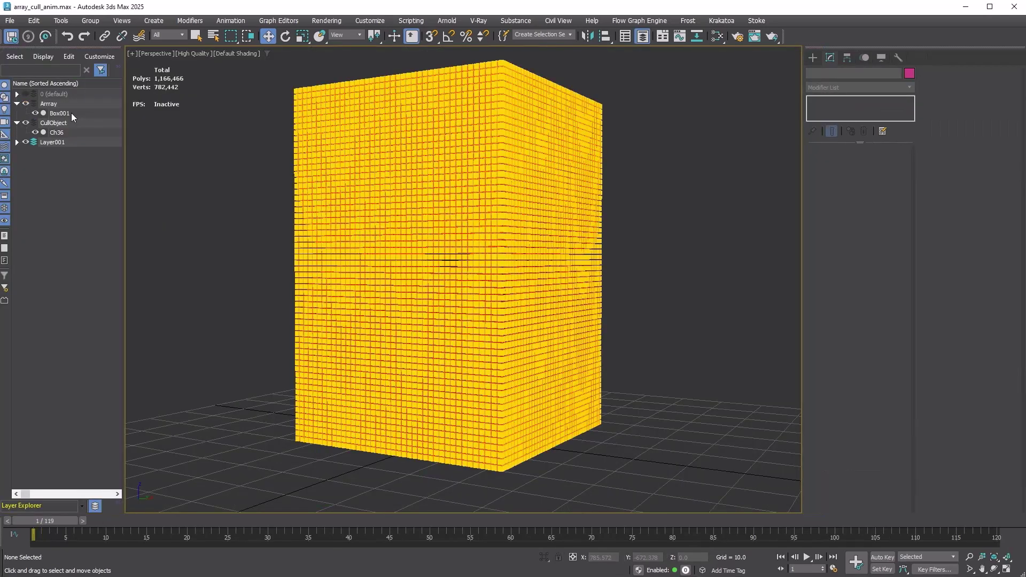
- Cull the box array to the Ch36 figure, hide Ch36, and play the animation
{"action": "left_click", "coordinate": [59, 112]}
{"action": "left_click", "coordinate": [968, 328]}
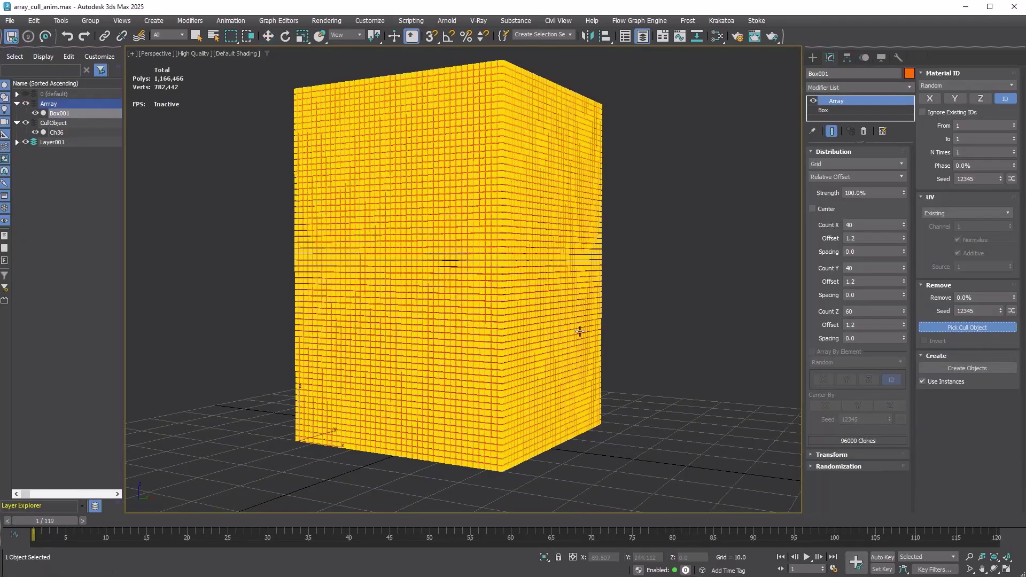
{"action": "left_click", "coordinate": [80, 133]}
{"action": "left_click", "coordinate": [26, 122]}
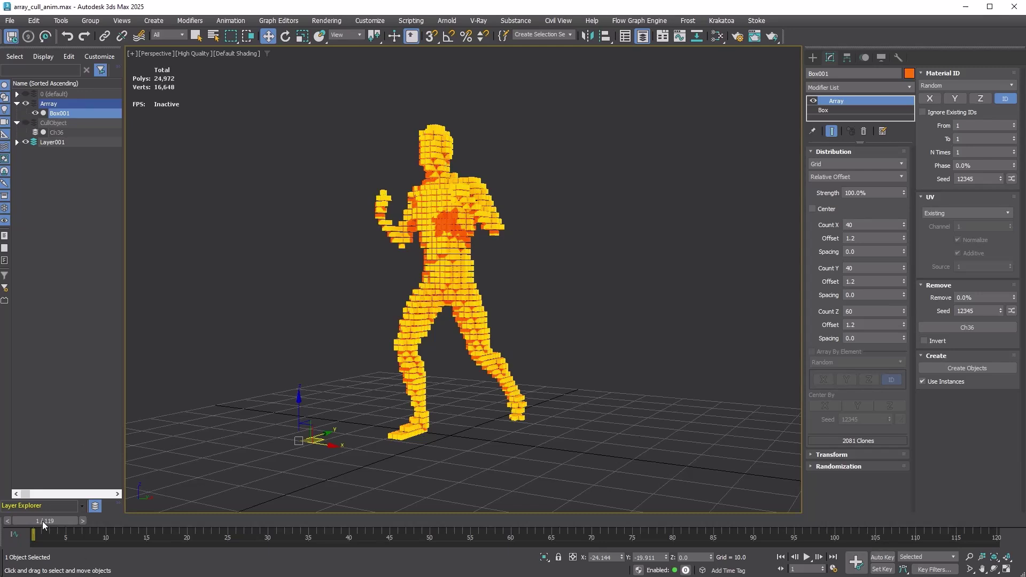
{"action": "left_click_drag", "start_coordinate": [45, 522], "coordinate": [495, 541]}
{"action": "left_click", "coordinate": [807, 556]}
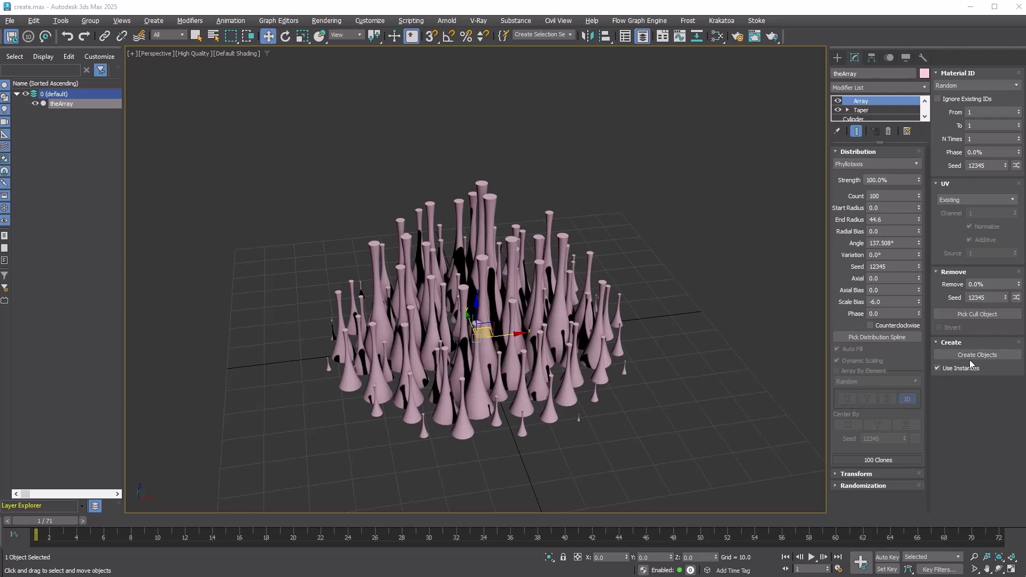
- Create clone objects, expand theArray_Clones, and hide the 0 (default) layer
{"action": "left_click", "coordinate": [975, 355]}
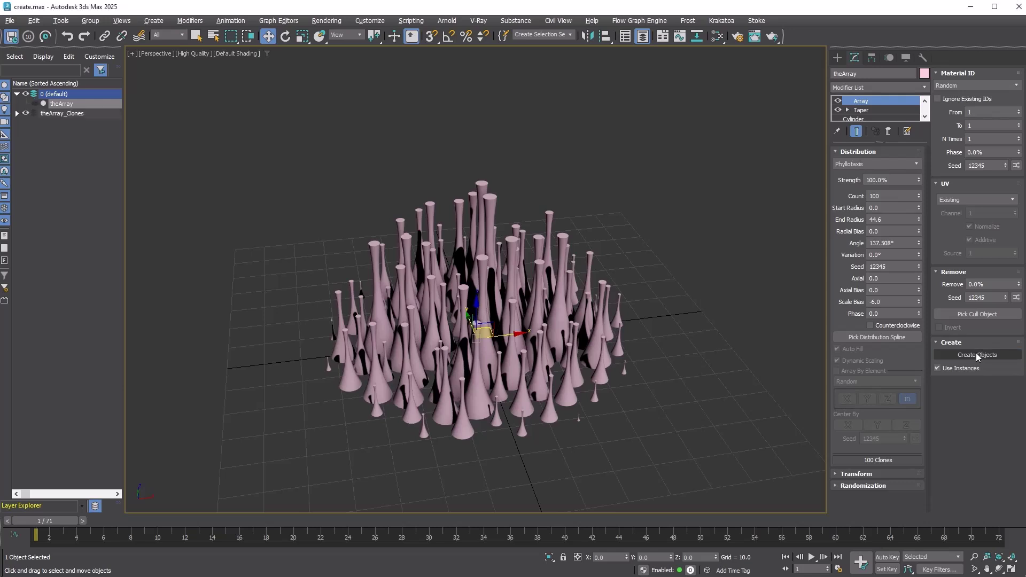
{"action": "left_click", "coordinate": [17, 114]}
{"action": "left_click", "coordinate": [25, 94]}
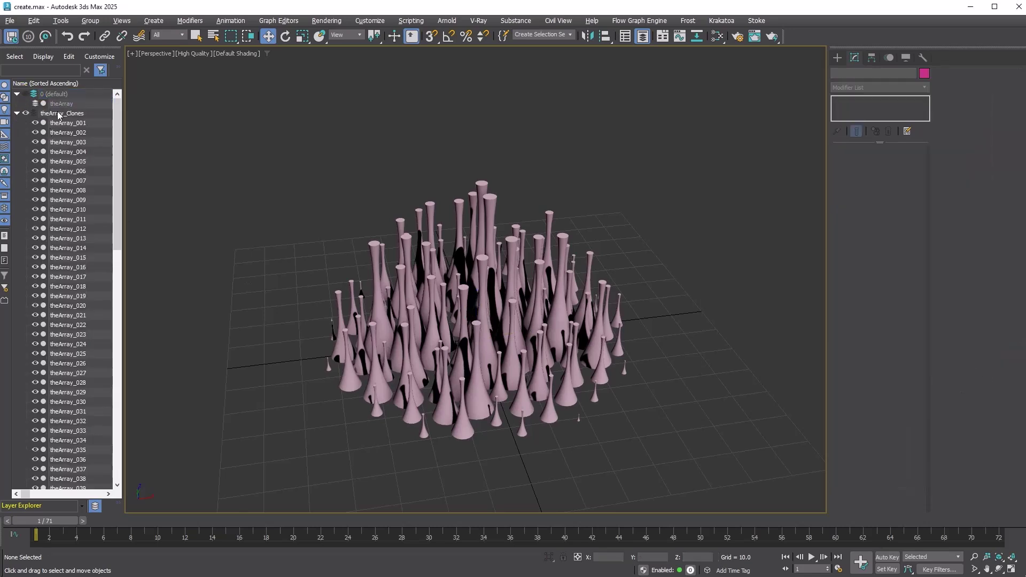
{"action": "left_click", "coordinate": [63, 113]}
- Select individual clones, including theArray_007 and the tall vase theArray_056
{"action": "left_click", "coordinate": [69, 126]}
{"action": "left_click", "coordinate": [70, 151]}
{"action": "left_click", "coordinate": [68, 180]}
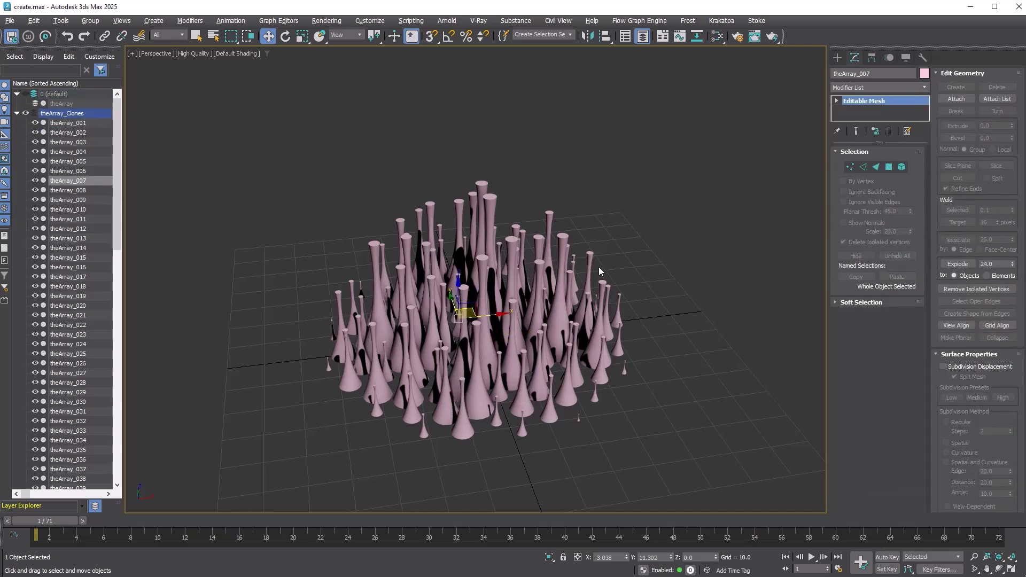
{"action": "left_click", "coordinate": [589, 265]}
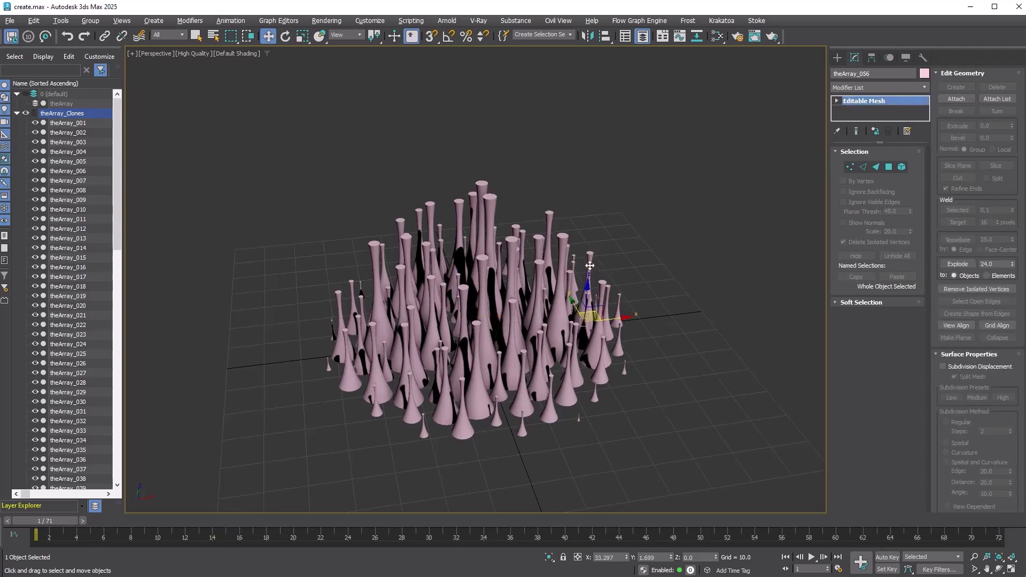